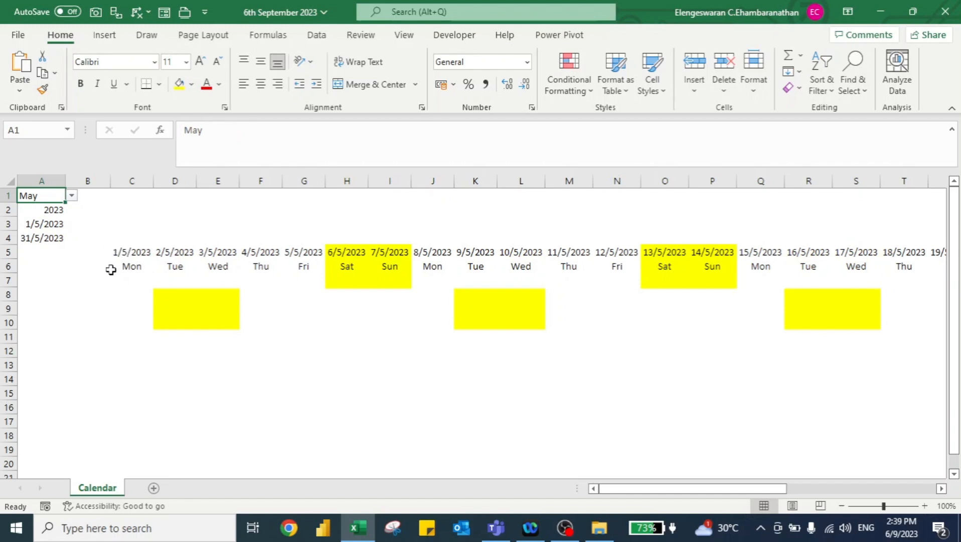
# Step: Review the weekday row of the May calendar from its first day through to its last
pyautogui.click(123, 267)
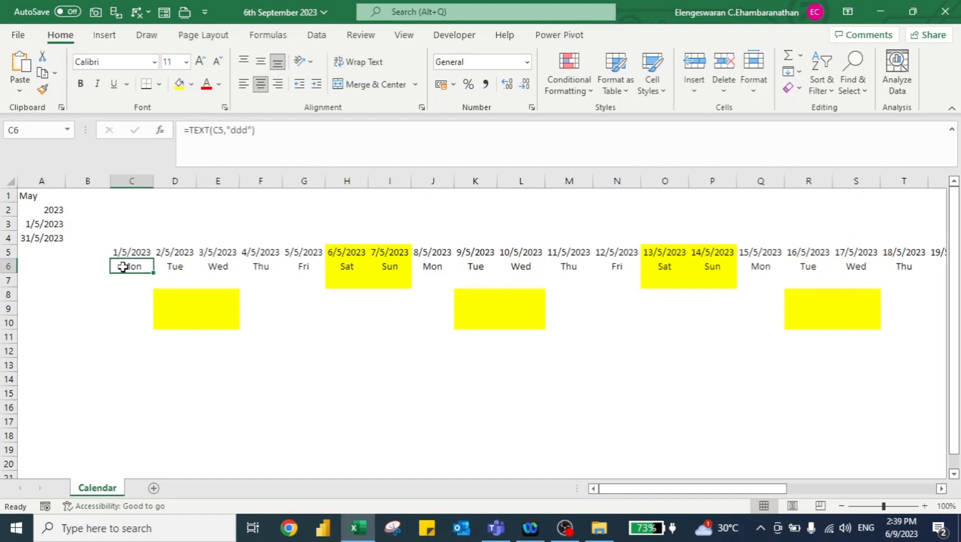
pyautogui.hotkey('ctrl', 'Right')
pyautogui.hotkey('ctrl', 'Left')
pyautogui.press('Left')
pyautogui.press('Left')
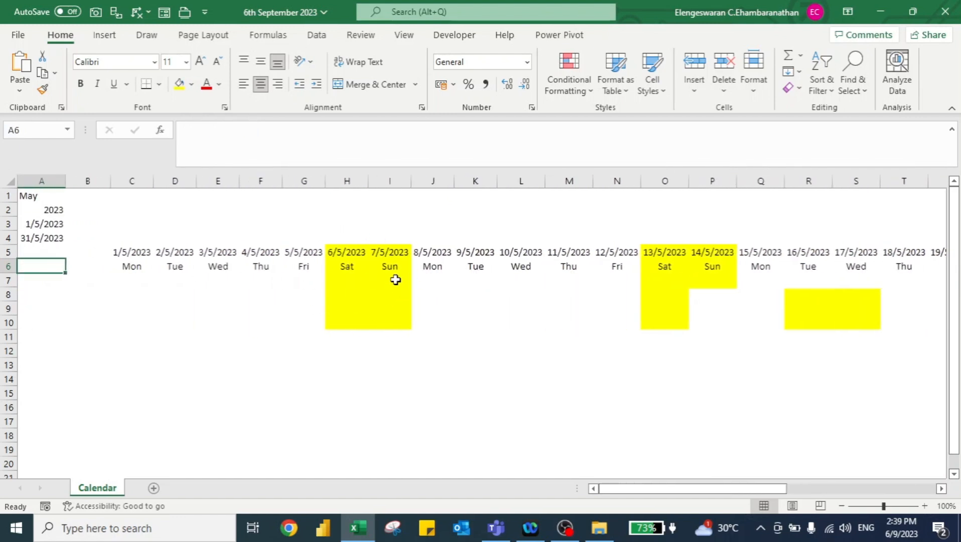
# Step: Set the month in cell A1 to September and review the calendar's dates and weekdays through month end
pyautogui.click(46, 198)
pyautogui.click(73, 198)
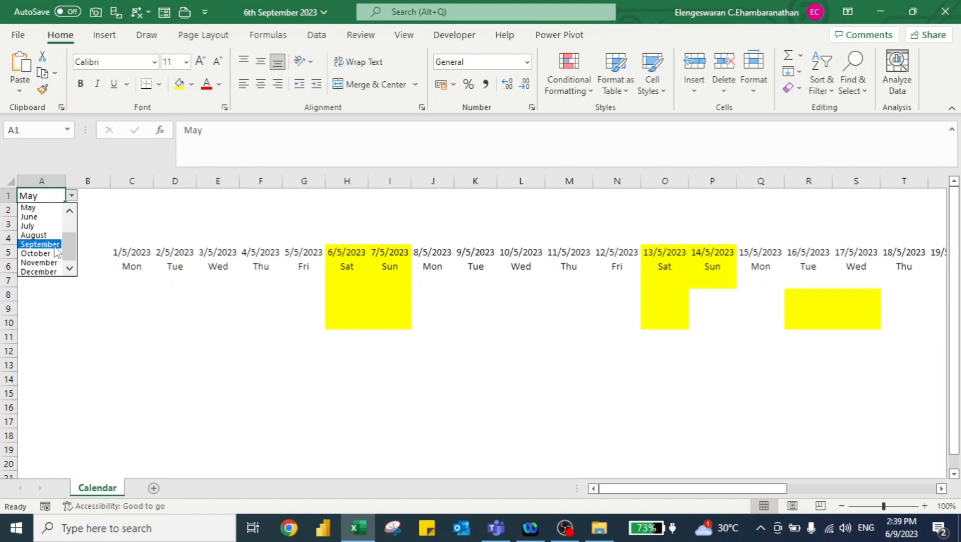
pyautogui.click(40, 244)
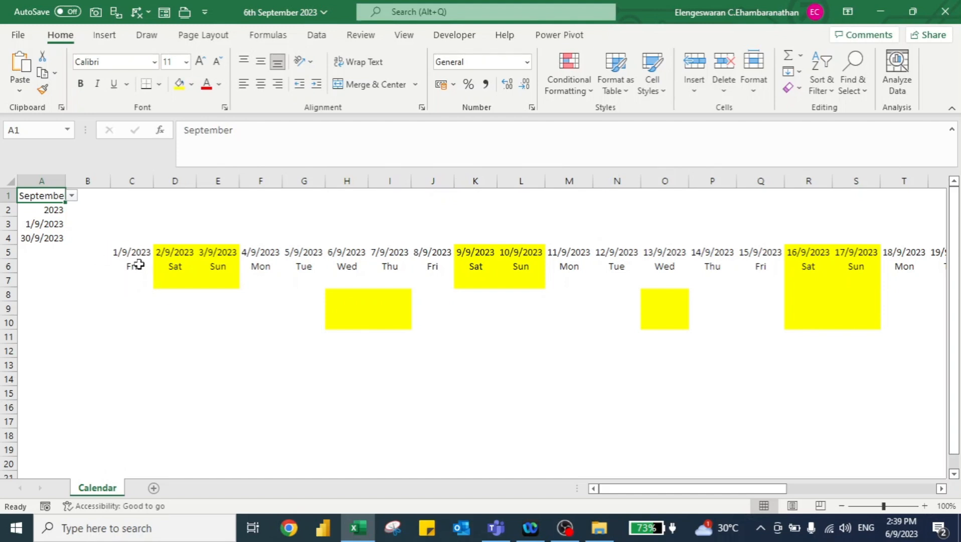
pyautogui.click(133, 263)
pyautogui.hotkey('ctrl', 'Right')
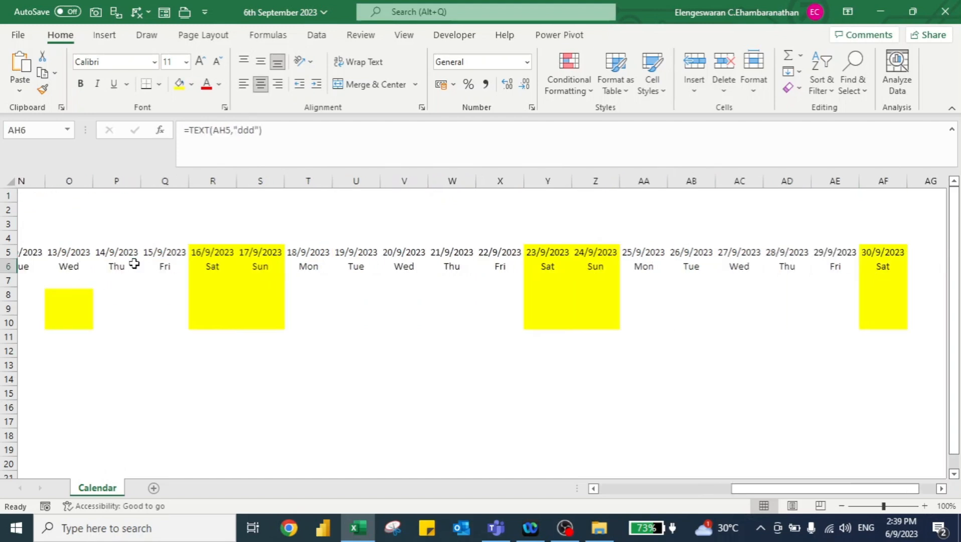
pyautogui.hotkey('ctrl', 'Left')
pyautogui.hotkey('ctrl', 'Left')
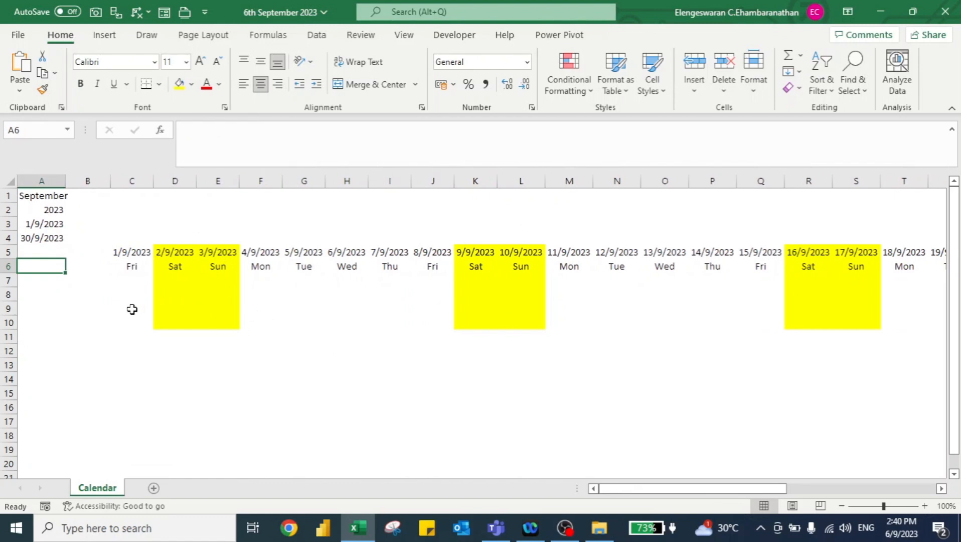
# Step: Set the month in cell A1 to February and review the calendar's dates through the end of the month
pyautogui.click(45, 200)
pyautogui.click(72, 196)
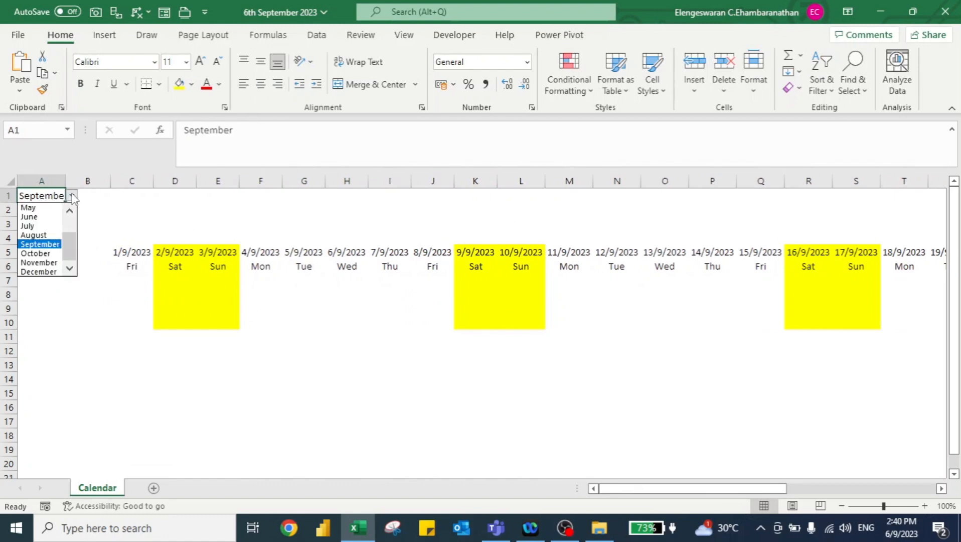
pyautogui.moveTo(73, 245); pyautogui.dragTo(71, 221)
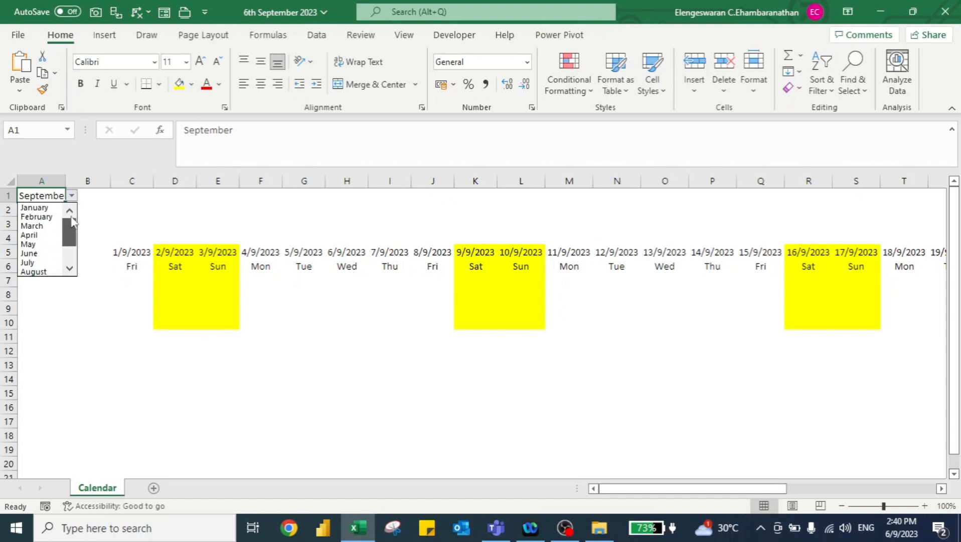
pyautogui.click(40, 218)
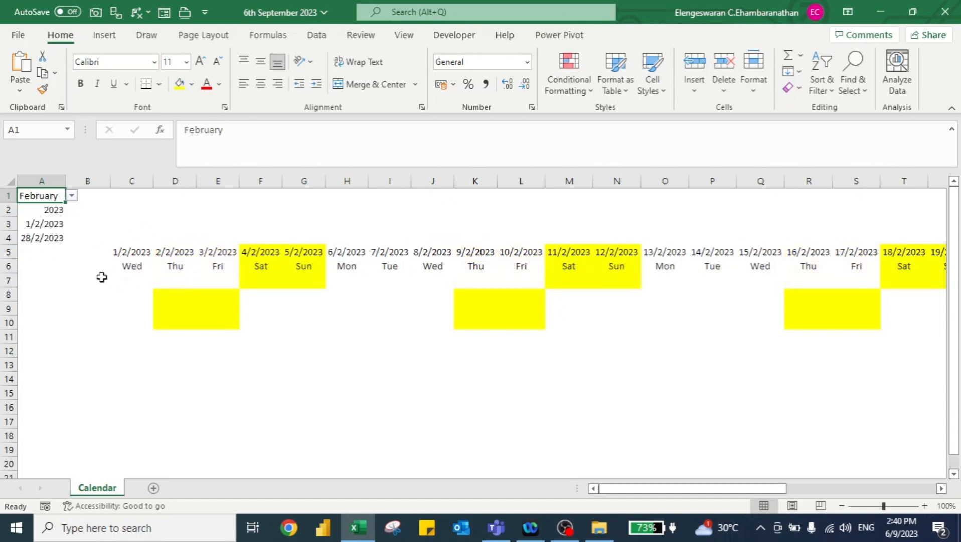
pyautogui.click(132, 267)
pyautogui.hotkey('ctrl', 'Right')
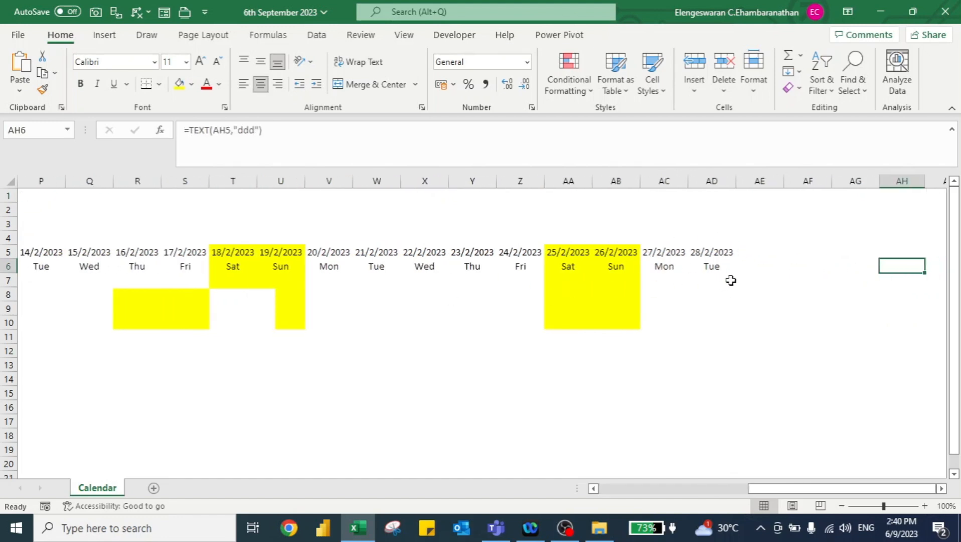
pyautogui.press('Home')
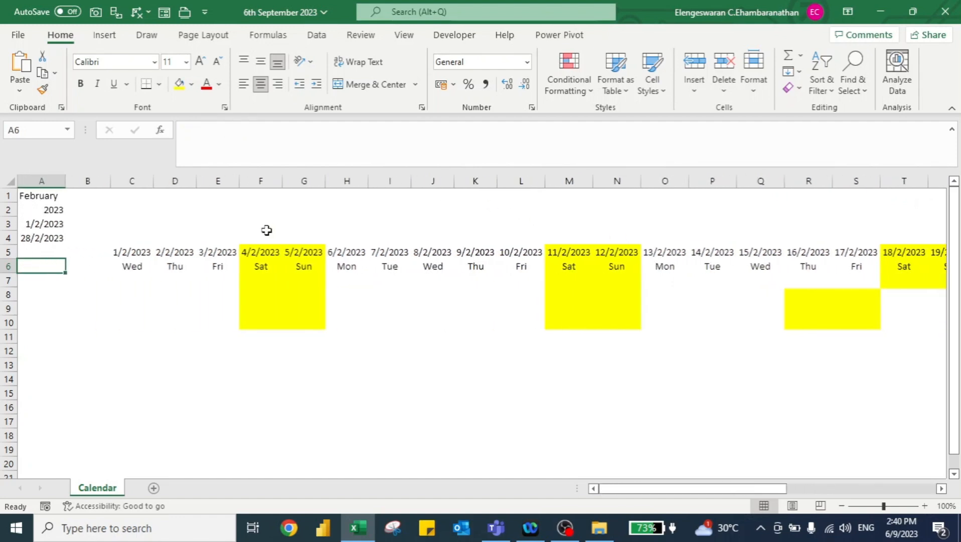
# Step: Set the year in cell A2 to 2024 and check the final dates of the February calendar
pyautogui.click(53, 210)
pyautogui.click(72, 210)
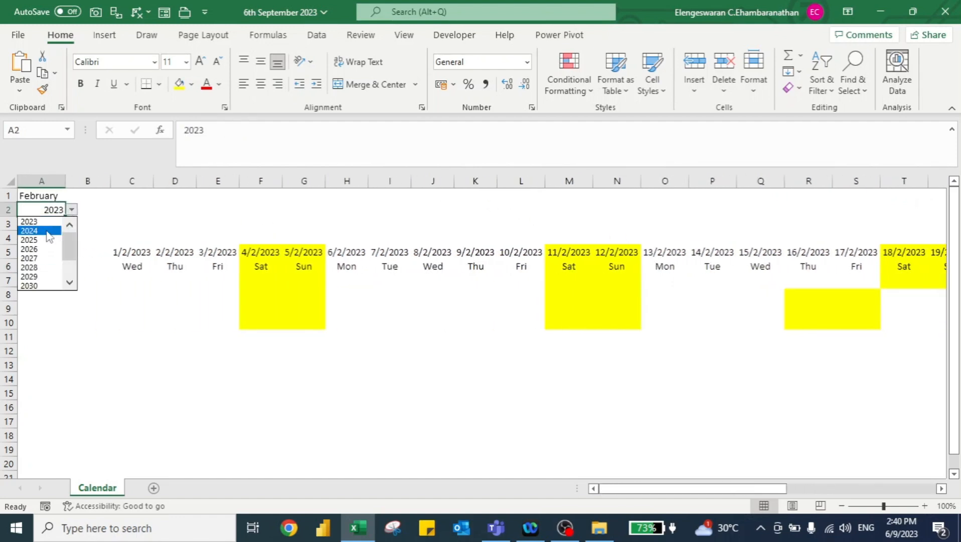
pyautogui.click(29, 231)
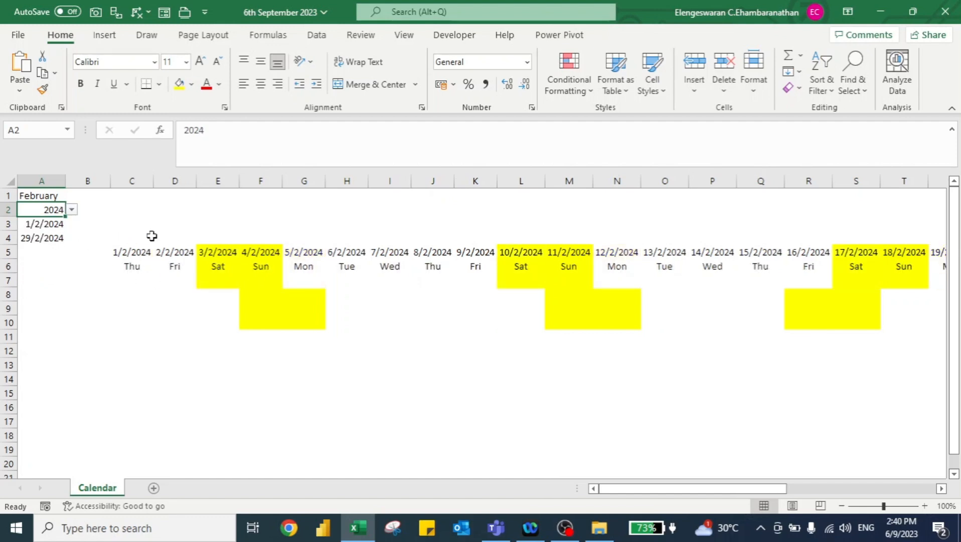
pyautogui.click(122, 264)
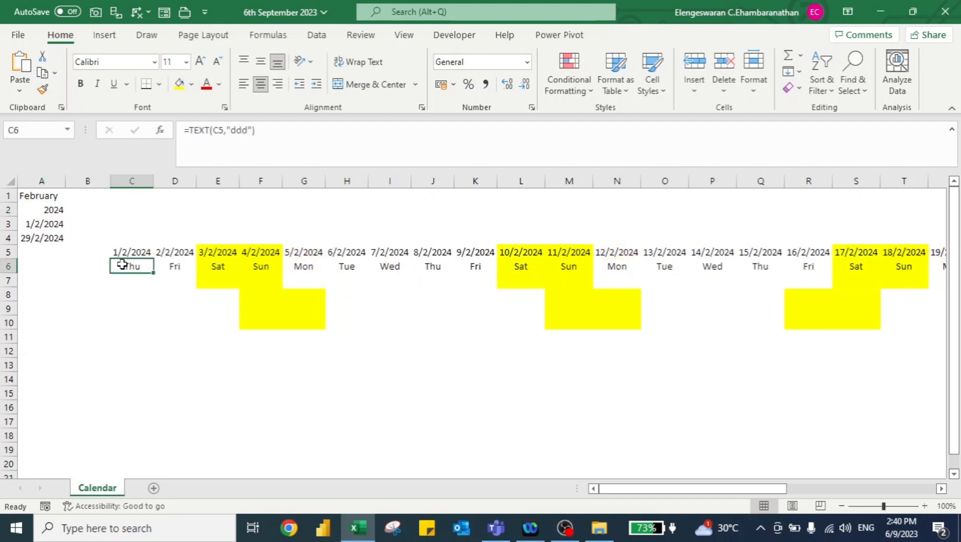
pyautogui.hotkey('ctrl', 'Right')
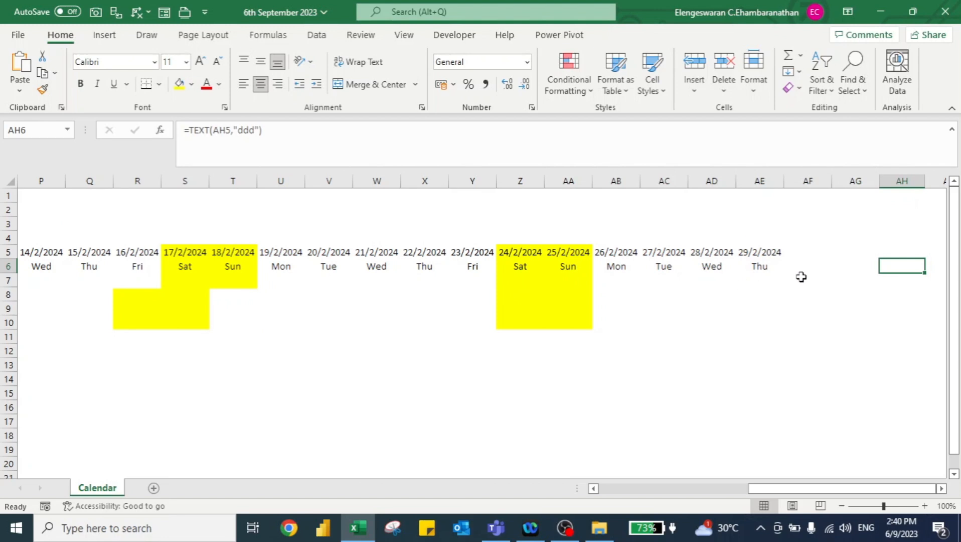
pyautogui.press('Home')
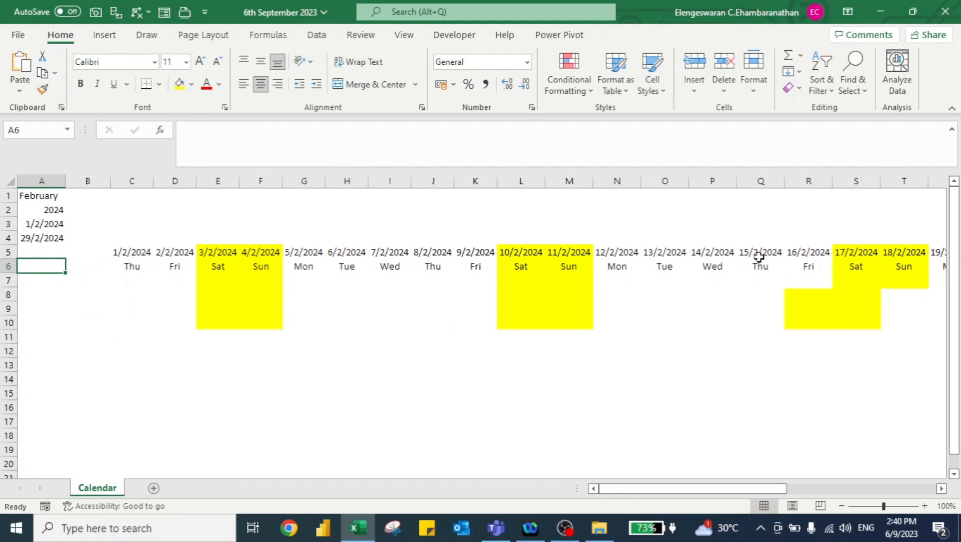
# Step: Insert a new worksheet and fill A1:A12 with the month names January through December
pyautogui.hotkey('shift', 'F11')
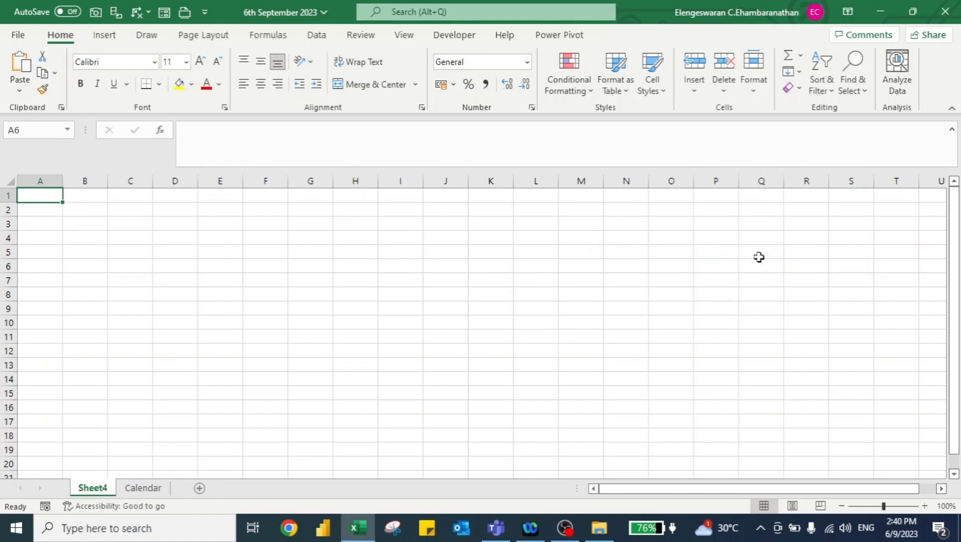
pyautogui.write('Jan')
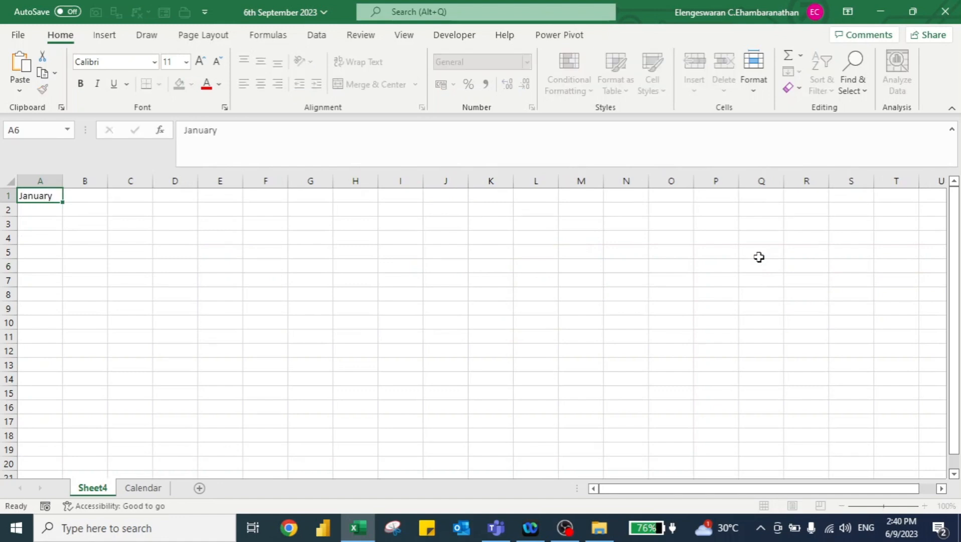
pyautogui.write('uary')
pyautogui.hotkey('ctrl', 'Return')
pyautogui.moveTo(64, 204); pyautogui.dragTo(58, 354)
# Step: Build a year list in column C with 2020 in C1 and the formula =C1+1 filled from C2 down to C12
pyautogui.press('Right')
pyautogui.press('Right')
pyautogui.write('2020')
pyautogui.press('Return')
pyautogui.write('=')
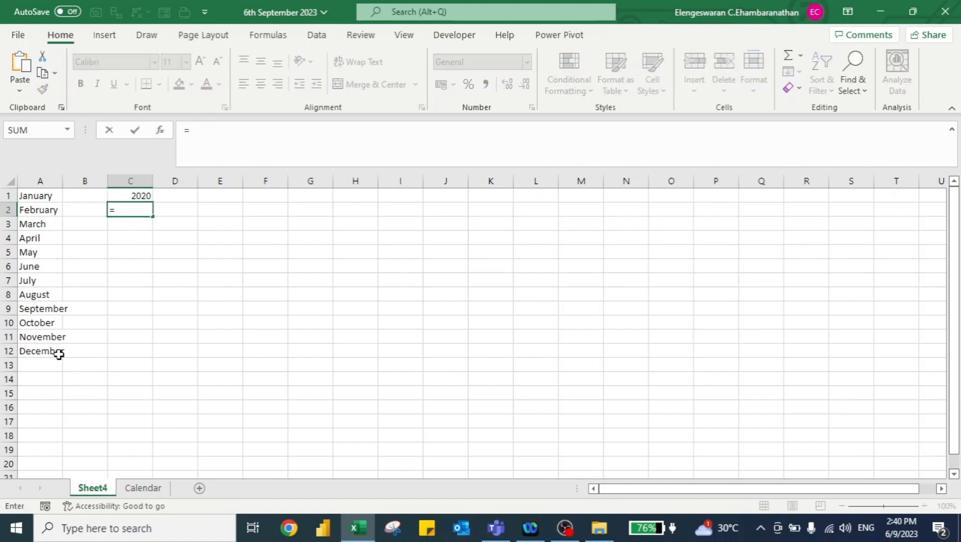
pyautogui.press('Up')
pyautogui.write('+1')
pyautogui.hotkey('ctrl', 'Return')
pyautogui.moveTo(152, 216); pyautogui.dragTo(129, 352)
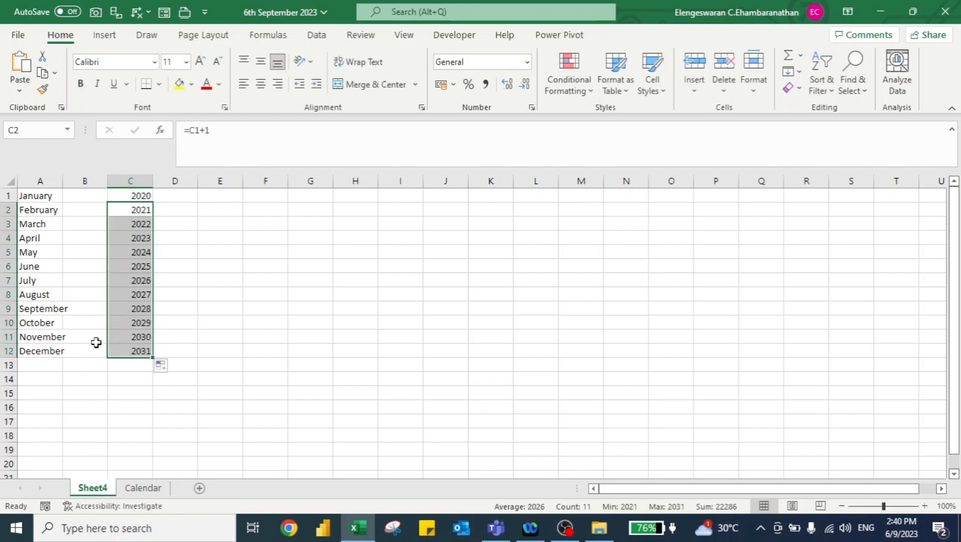
# Step: Enter the labels Month, Year, Start Date and End Date in cells F1 to F4
pyautogui.press('Up')
pyautogui.press('Right')
pyautogui.press('Right')
pyautogui.press('Right')
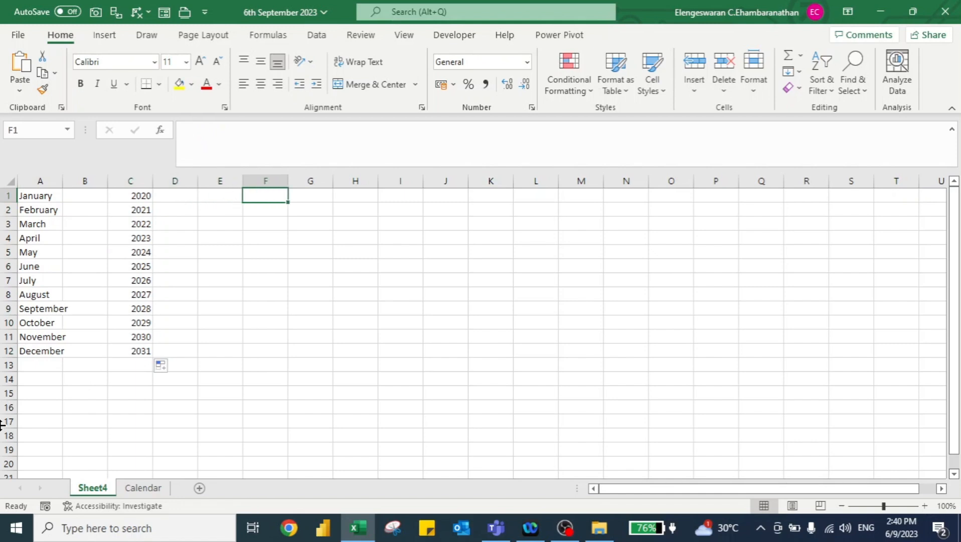
pyautogui.write('Month')
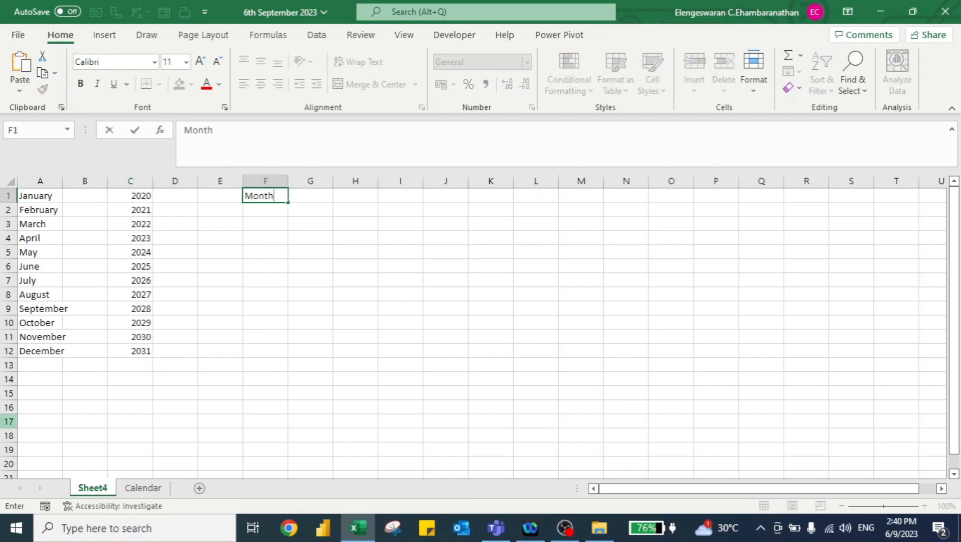
pyautogui.press('Return')
pyautogui.write('Year')
pyautogui.press('Return')
pyautogui.write('Start Date')
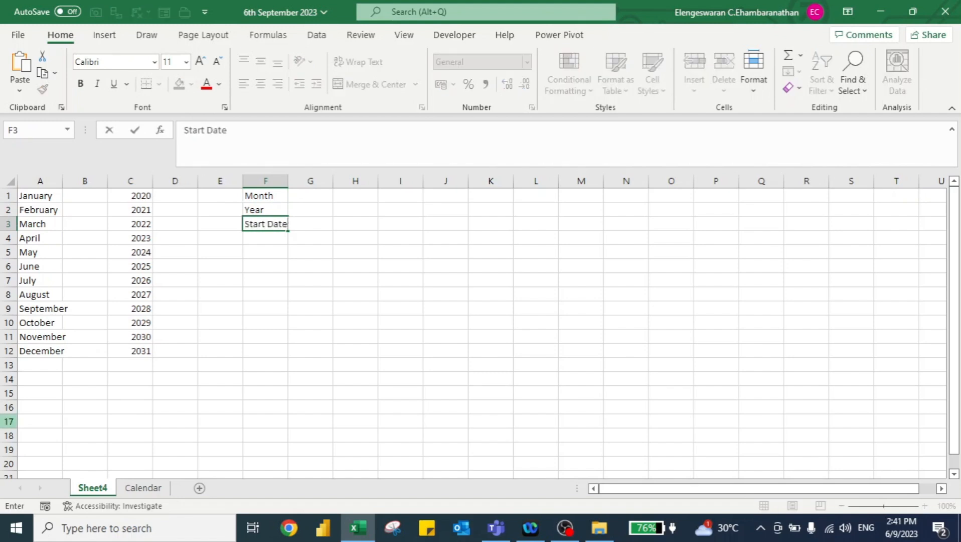
pyautogui.press('Return')
pyautogui.write('En')
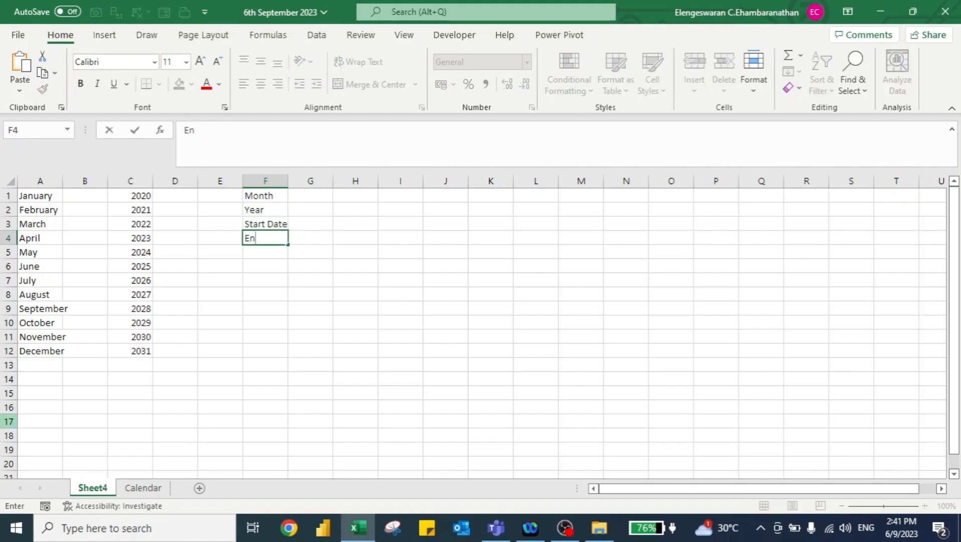
pyautogui.write('d Date')
pyautogui.press('Return')
# Step: Add a List data validation to cell G1 using =$A$1:$A$12 as its source
pyautogui.press('Up')
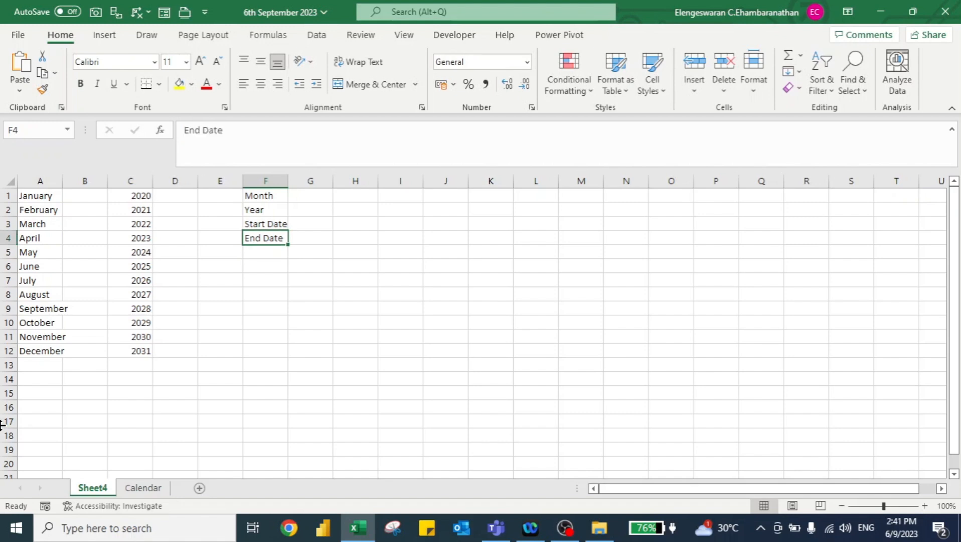
pyautogui.press('Up')
pyautogui.press('Up')
pyautogui.press('Up')
pyautogui.press('Right')
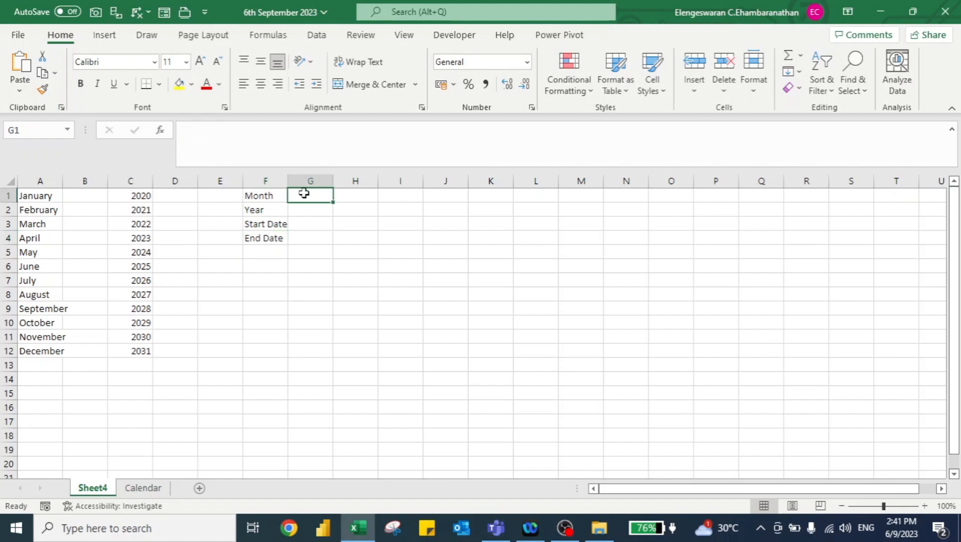
pyautogui.click(316, 35)
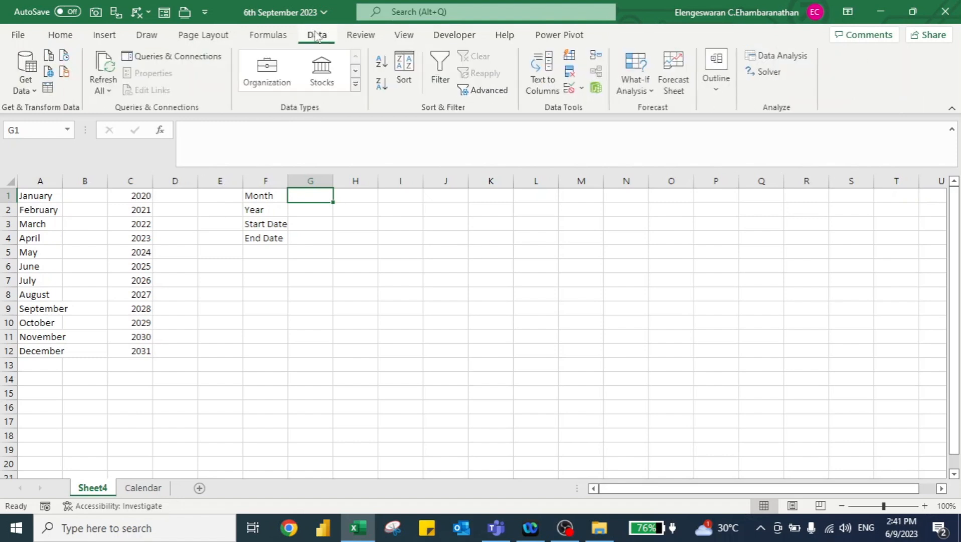
pyautogui.click(571, 90)
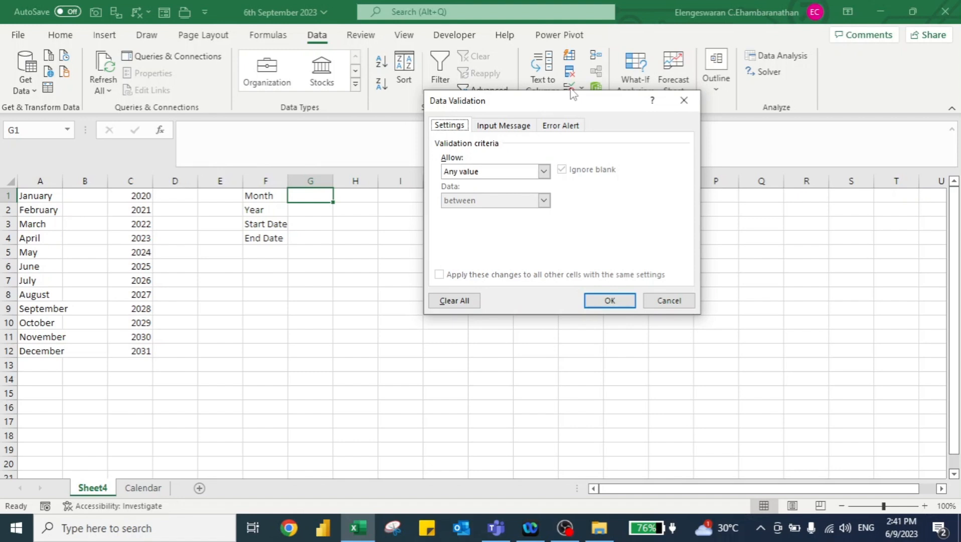
pyautogui.click(458, 173)
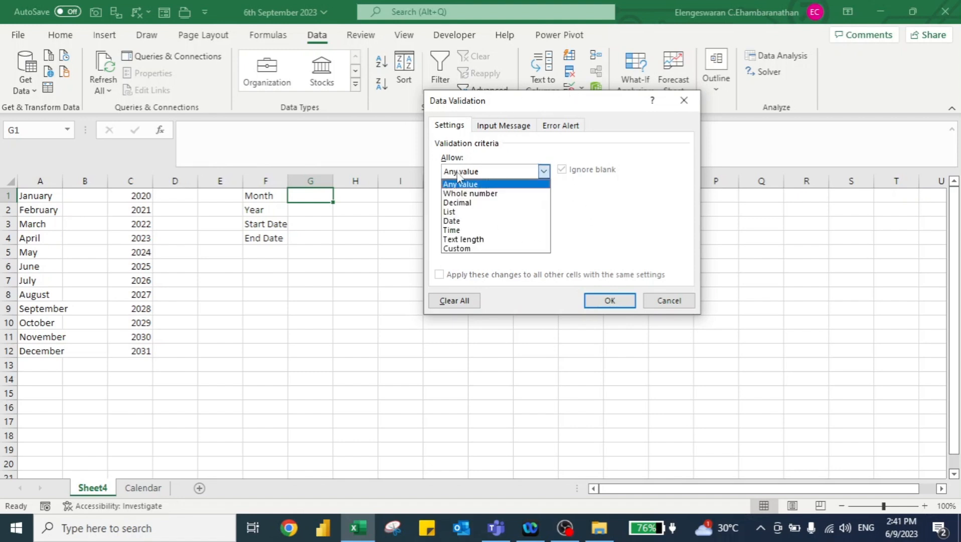
pyautogui.click(454, 213)
pyautogui.click(456, 226)
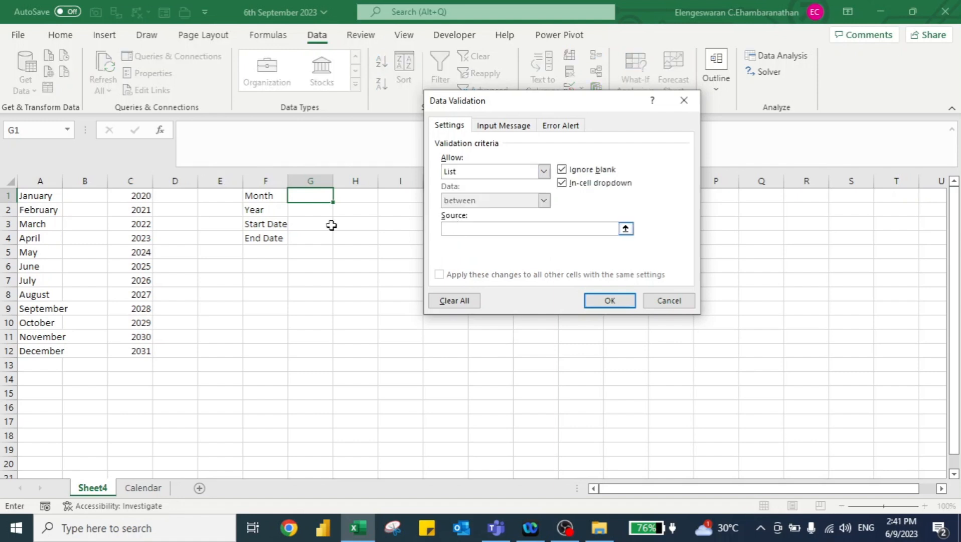
pyautogui.click(37, 196)
pyautogui.hotkey('ctrl', 'shift', 'Down')
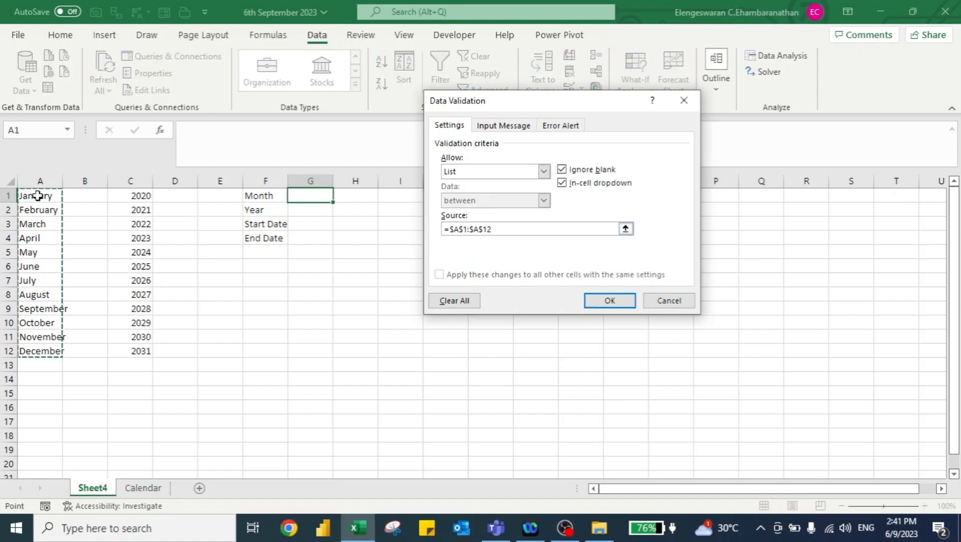
pyautogui.click(608, 301)
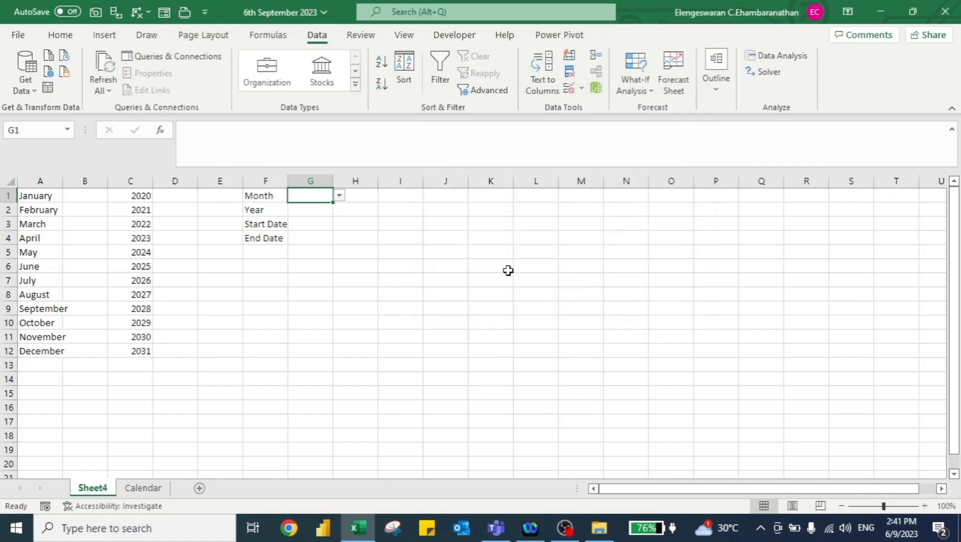
# Step: Choose April as the month from the dropdown in cell G1
pyautogui.click(340, 197)
pyautogui.click(316, 235)
pyautogui.press('Return')
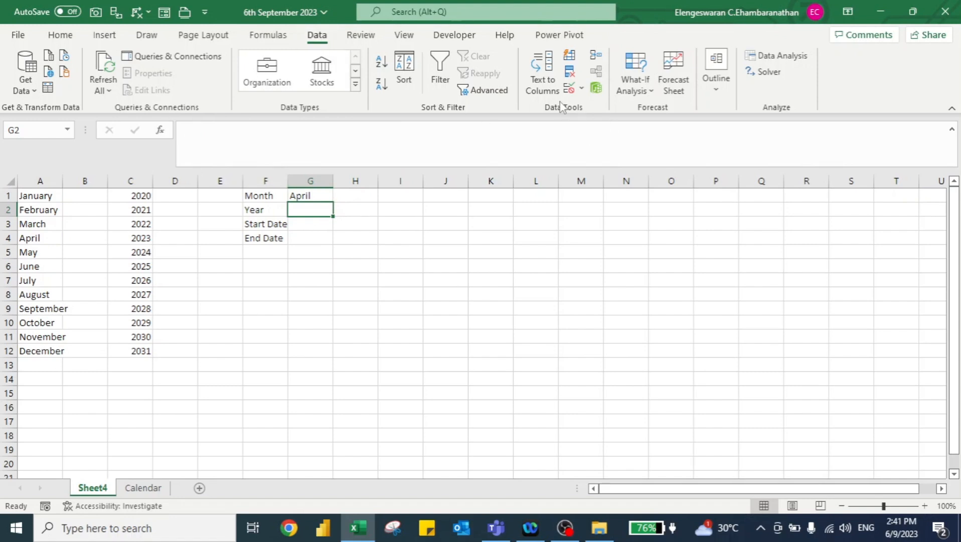
# Step: Add a List data validation to cell G2 using the years in C1 to C12 as its source
pyautogui.click(569, 88)
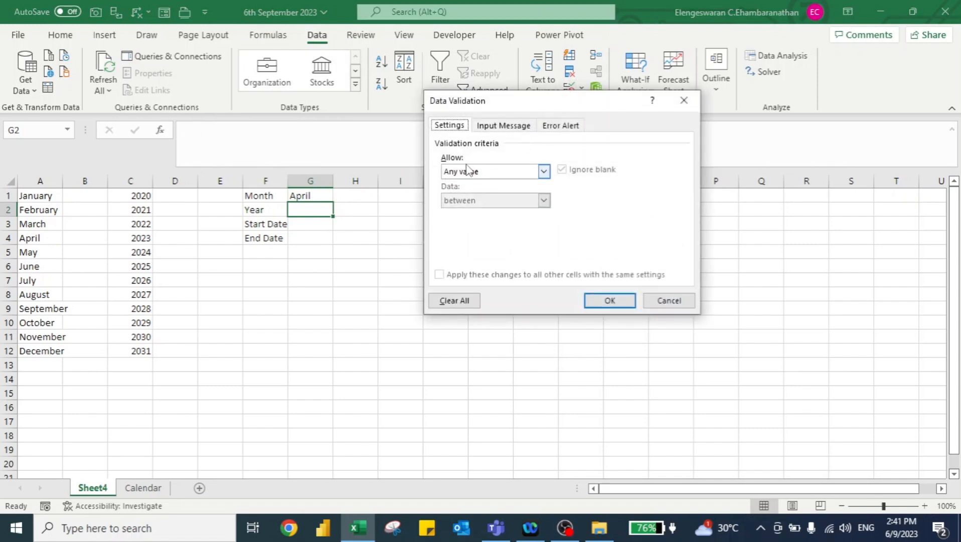
pyautogui.click(468, 171)
pyautogui.click(452, 212)
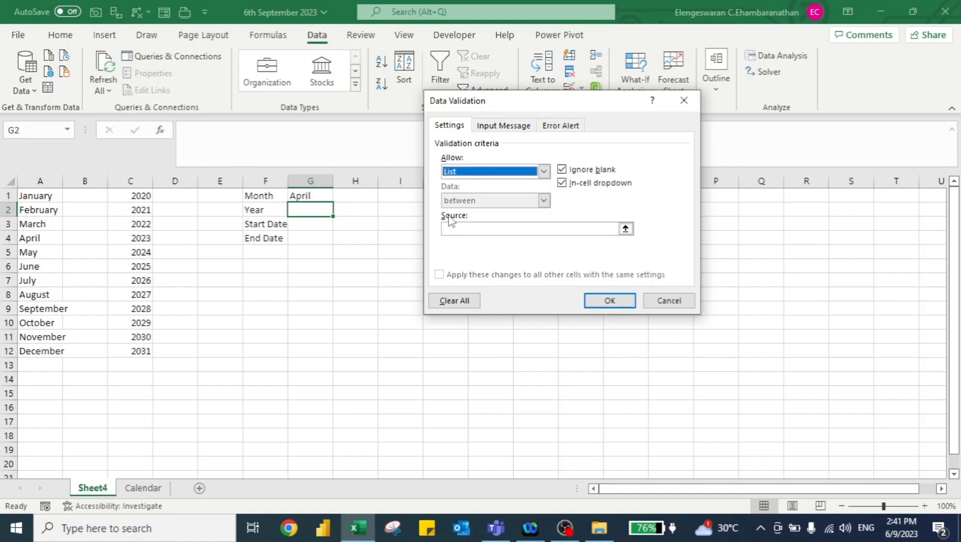
pyautogui.click(457, 228)
pyautogui.click(138, 195)
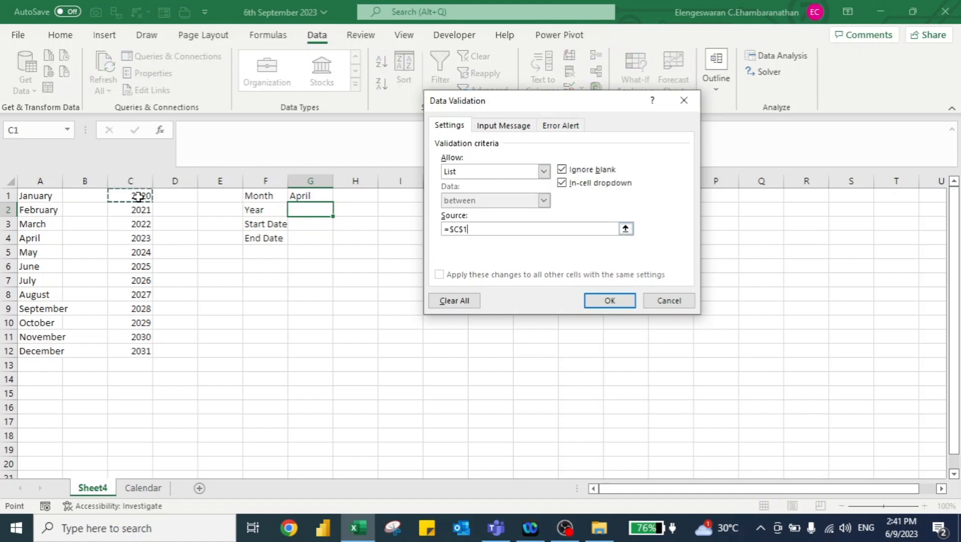
pyautogui.hotkey('ctrl', 'shift', 'Down')
pyautogui.click(603, 299)
# Step: Choose 2022 as the year in cell G2 and September as the month in cell G1
pyautogui.click(340, 210)
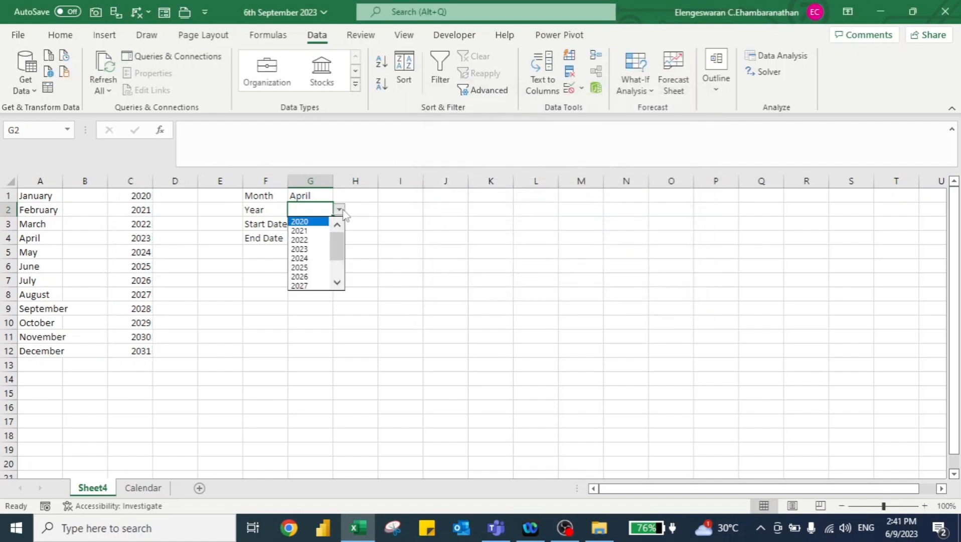
pyautogui.click(307, 239)
pyautogui.click(307, 198)
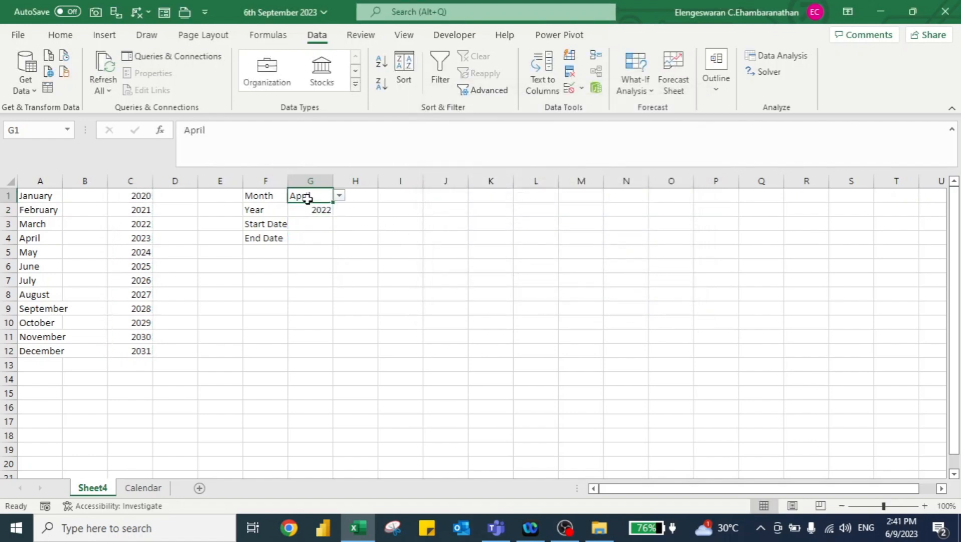
pyautogui.click(339, 197)
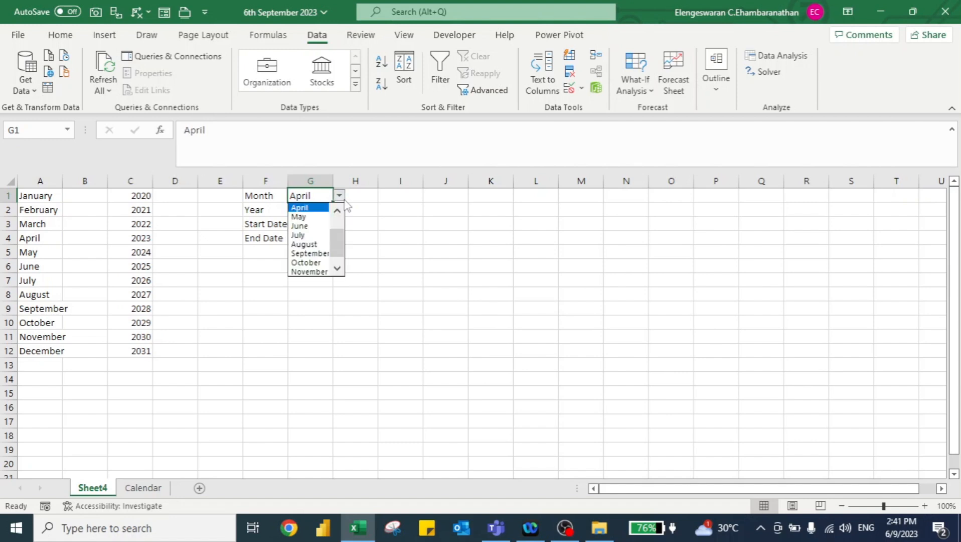
pyautogui.click(311, 254)
# Step: Enter the note "Date formula" in cell I3, beside the Start Date row
pyautogui.press('Down')
pyautogui.press('Down')
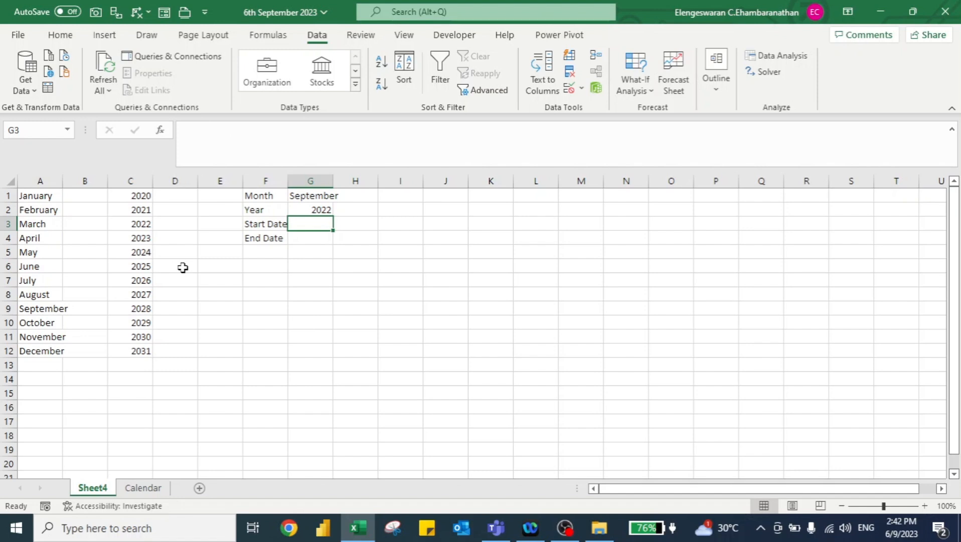
pyautogui.press('Right')
pyautogui.press('Right')
pyautogui.write('Date formula')
pyautogui.press('Return')
# Step: Try to calculate the start date in cell G3 with the formula =DATE(G2,G1,1)
pyautogui.press('Left')
pyautogui.press('Left')
pyautogui.press('Up')
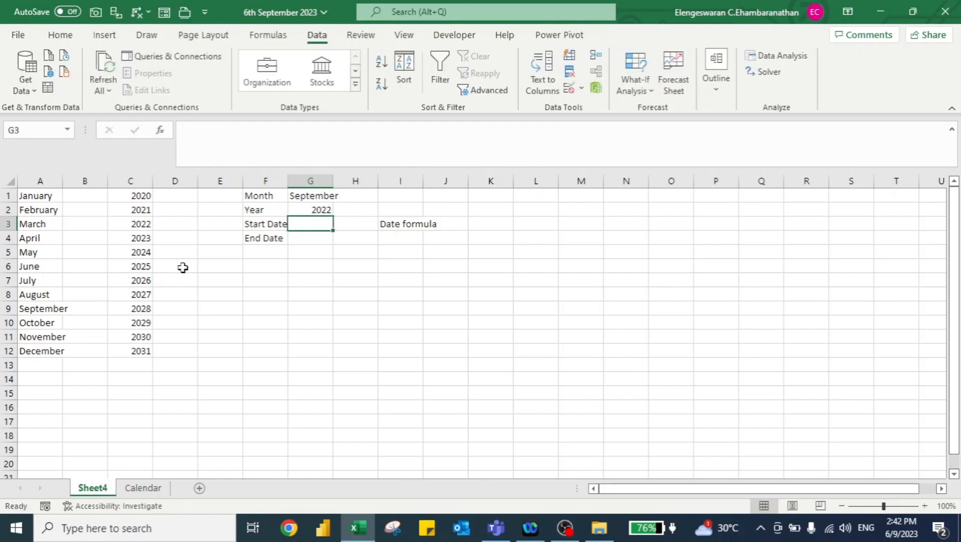
pyautogui.write('=dat')
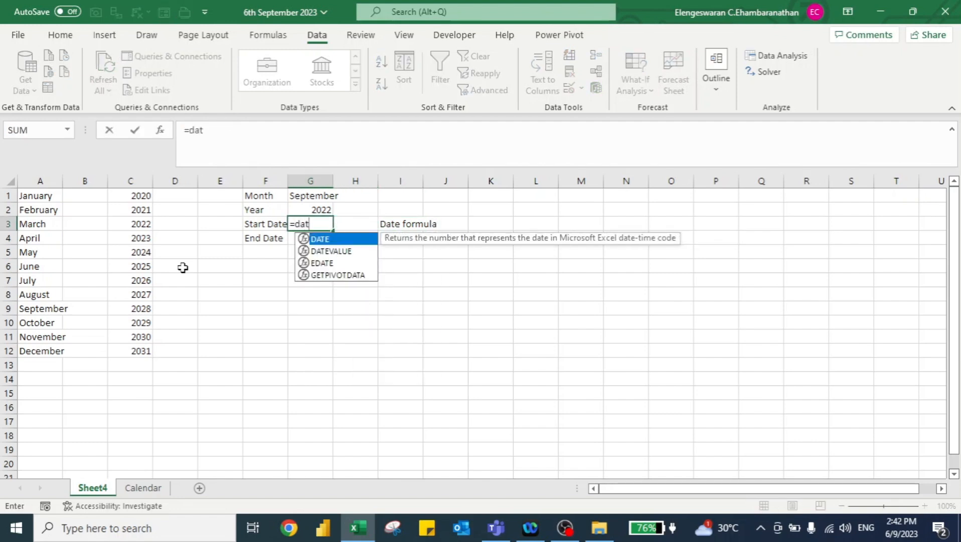
pyautogui.press('Tab')
pyautogui.press('Up')
pyautogui.write(',')
pyautogui.press('Up')
pyautogui.press('Up')
pyautogui.write(',')
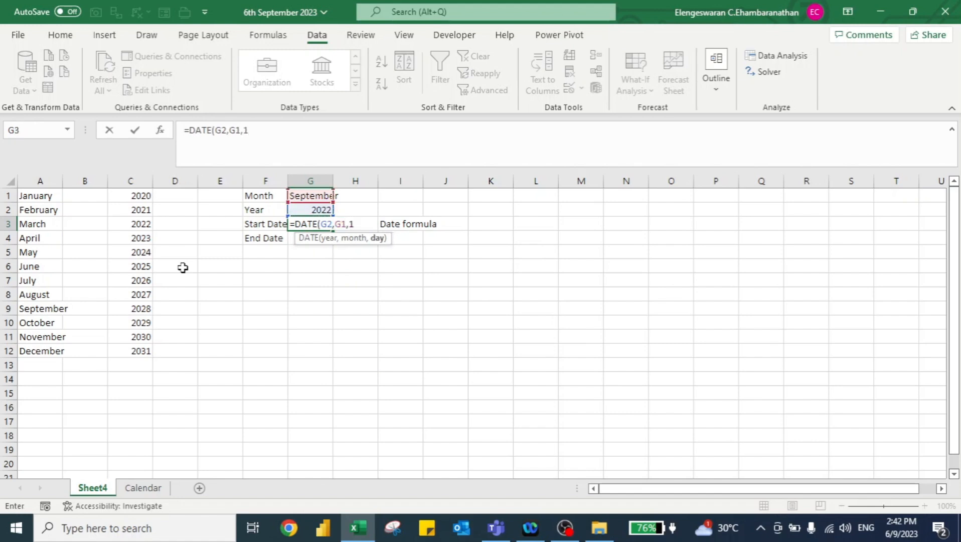
pyautogui.write('1)')
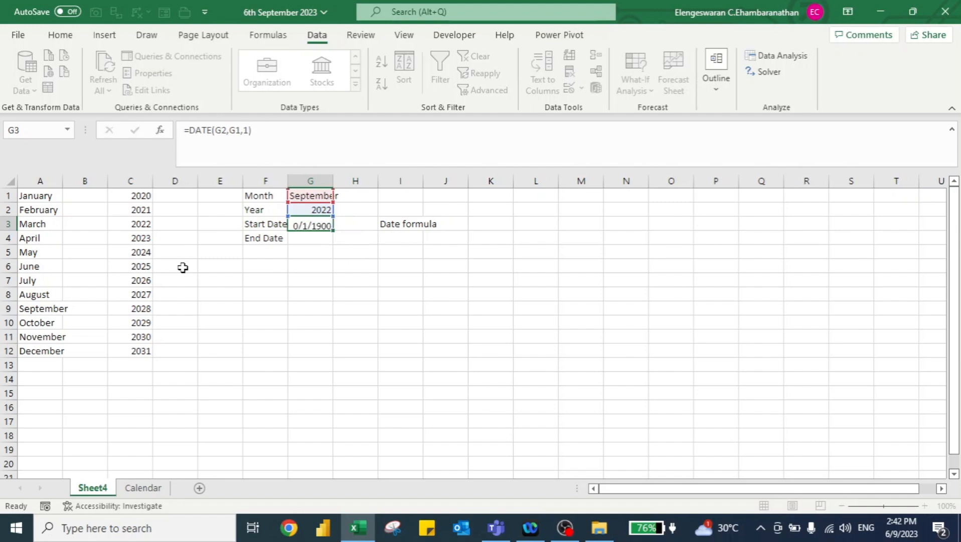
pyautogui.press('Return')
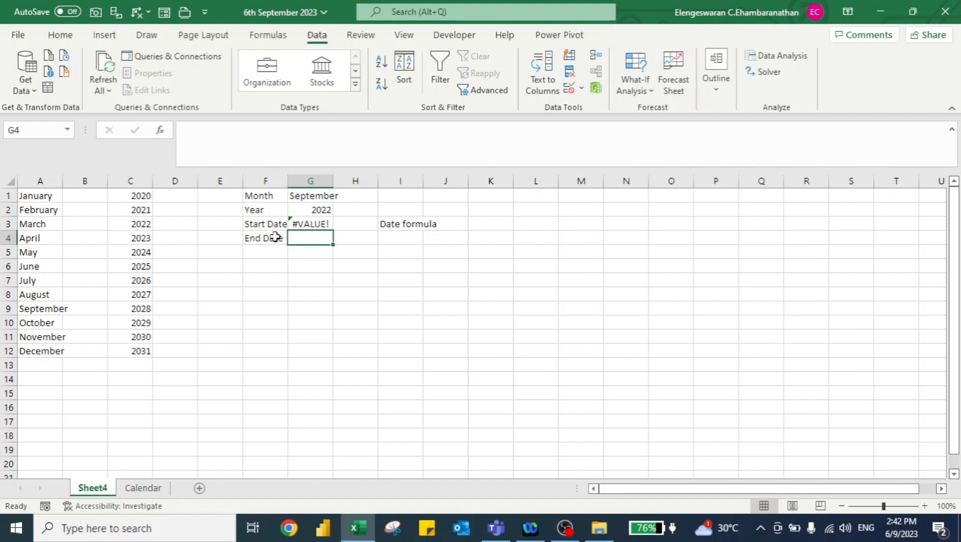
# Step: Replace the start date formula in cell G3 with =DATE(G2,MONTH(G1&1),1)
pyautogui.press('Up')
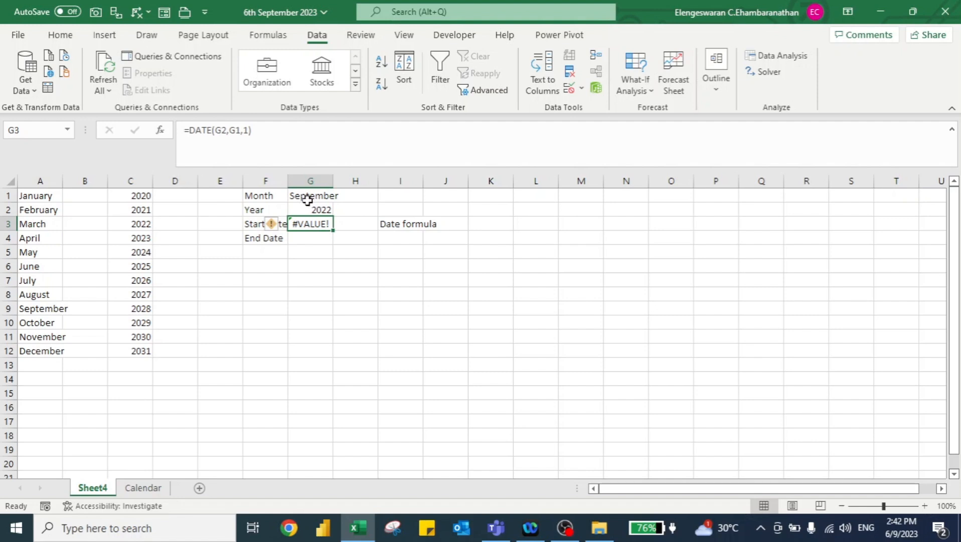
pyautogui.write('=date')
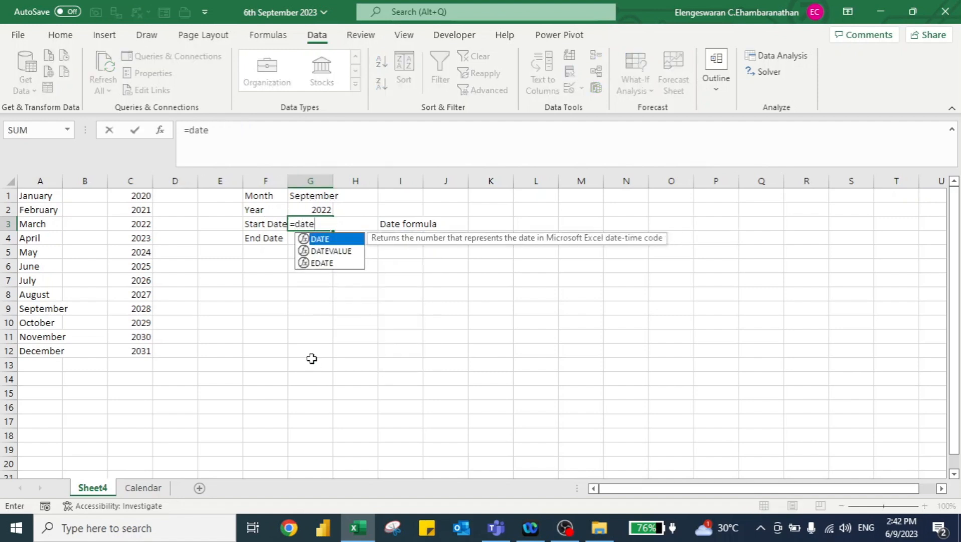
pyautogui.write('(')
pyautogui.press('Up')
pyautogui.write(',')
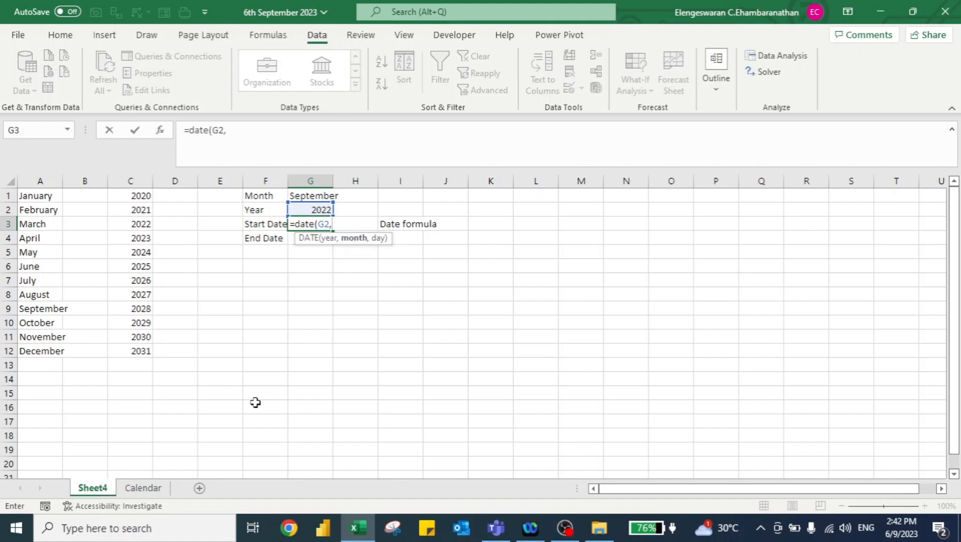
pyautogui.write('mo')
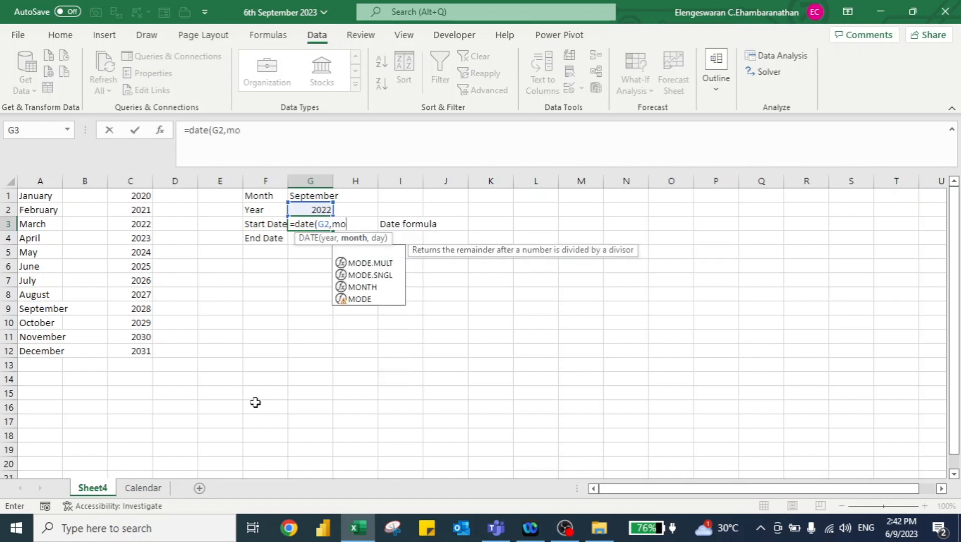
pyautogui.write('nth(')
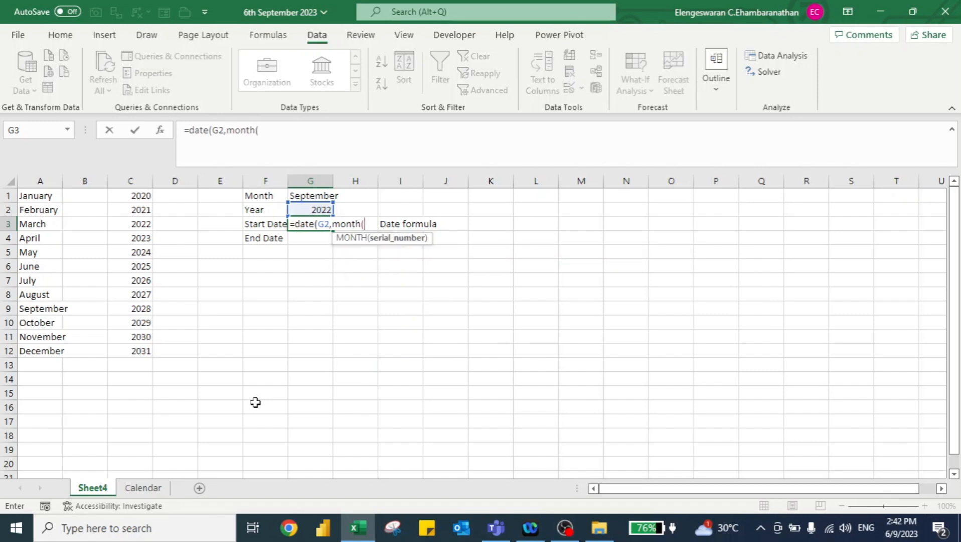
pyautogui.click(310, 196)
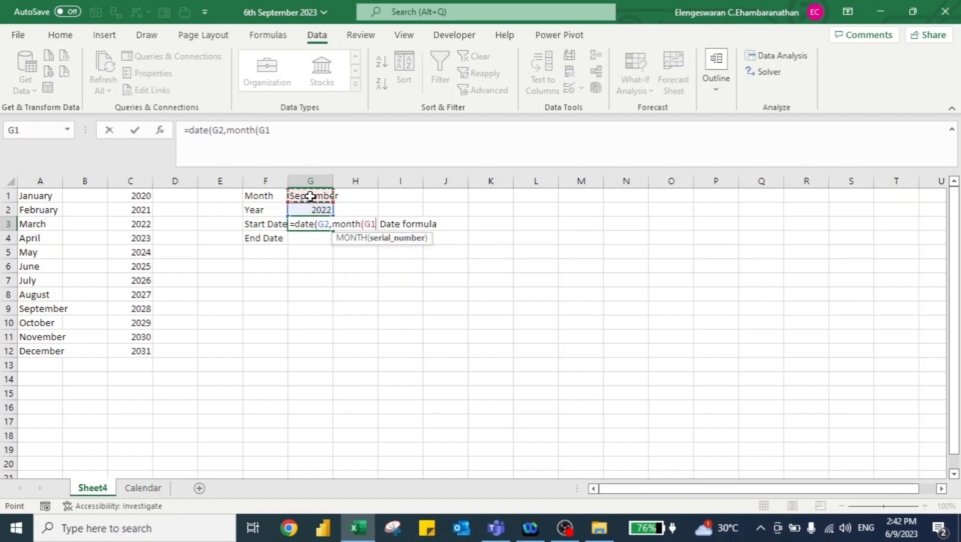
pyautogui.write('&')
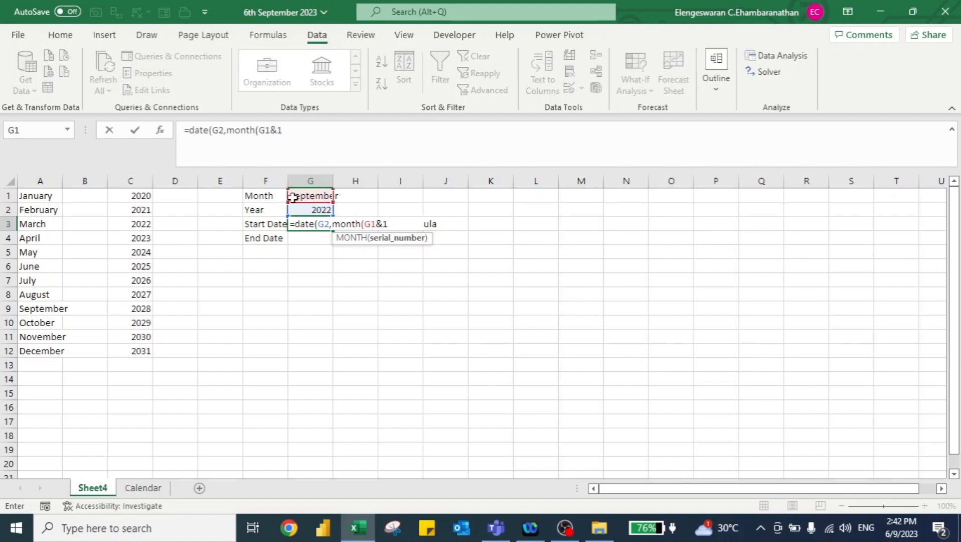
pyautogui.write('1),')
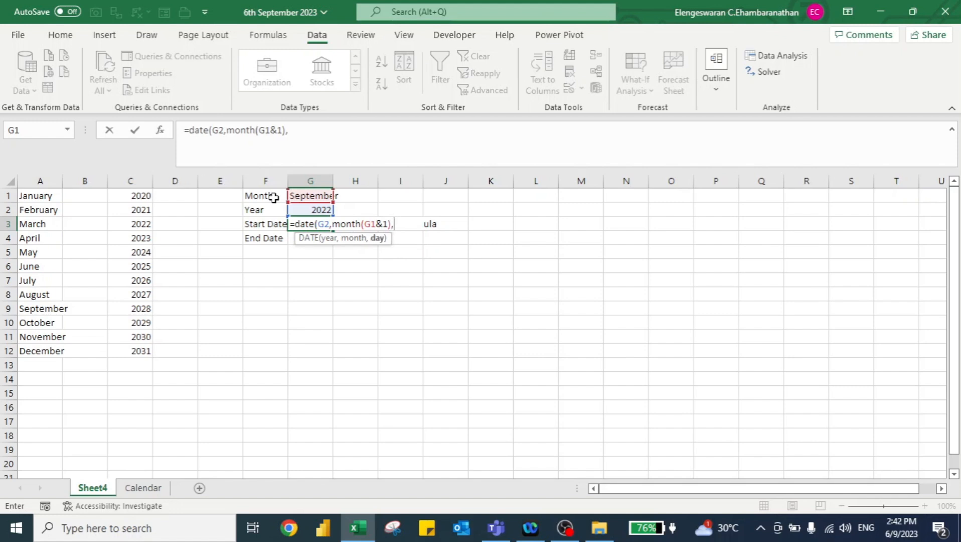
pyautogui.press('Return')
pyautogui.press('Up')
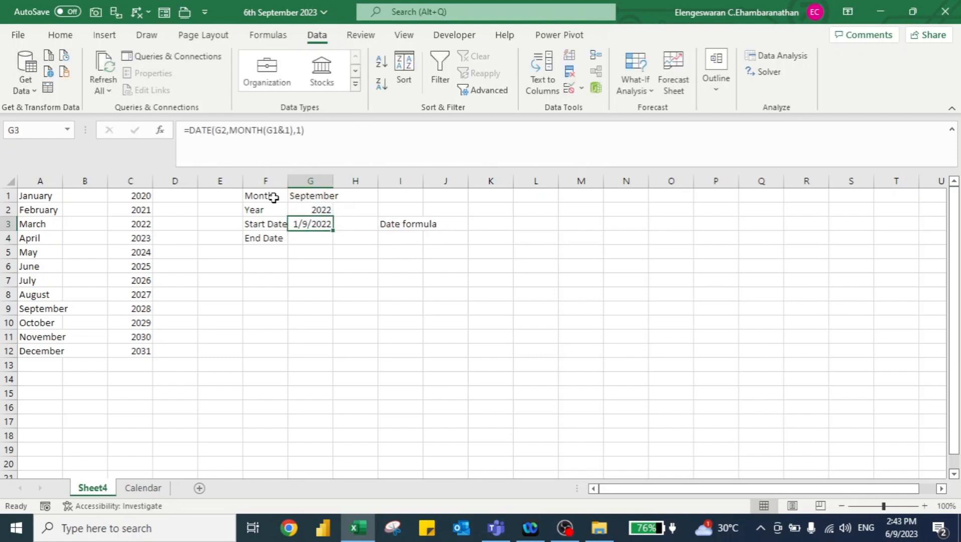
# Step: Choose August as the month in cell G1 and 2023 as the year in cell G2
pyautogui.press('Down')
pyautogui.click(309, 196)
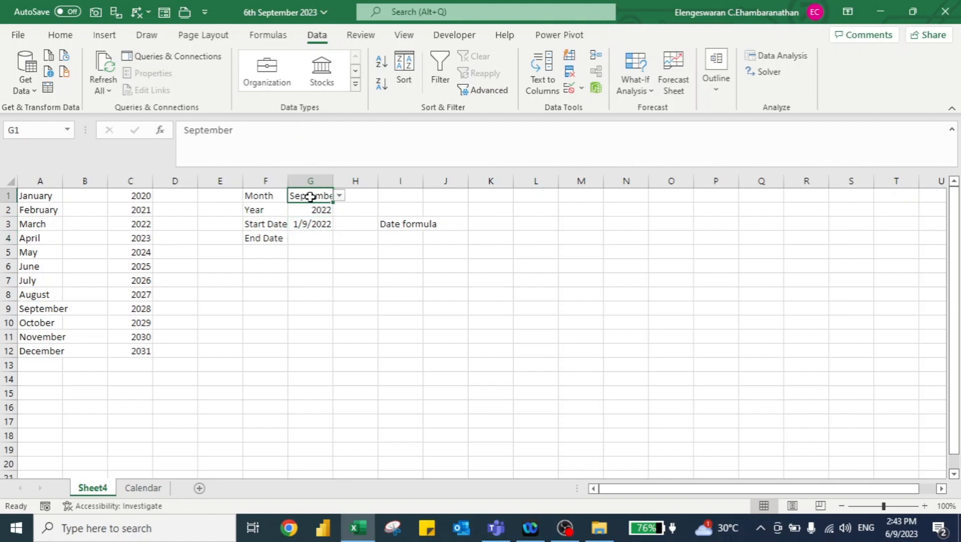
pyautogui.click(340, 195)
pyautogui.click(311, 230)
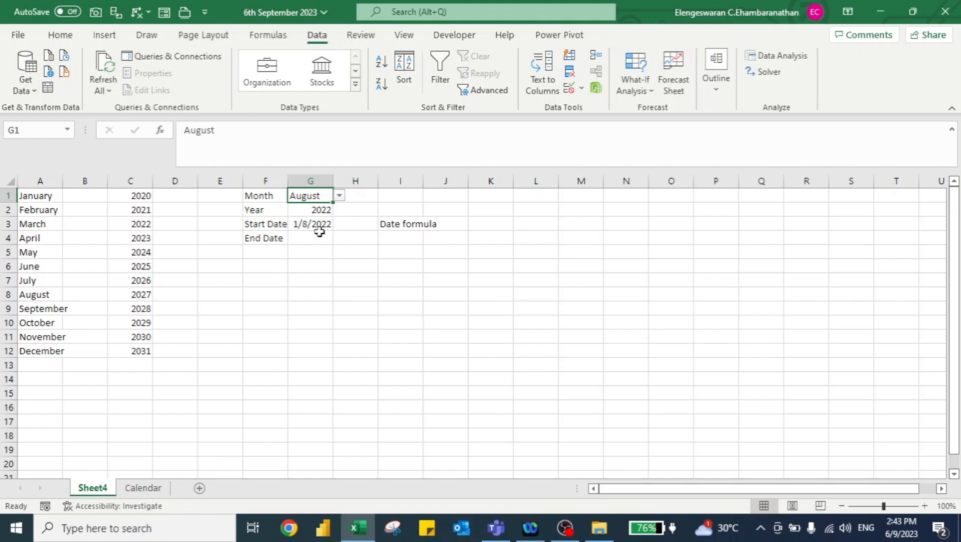
pyautogui.click(319, 210)
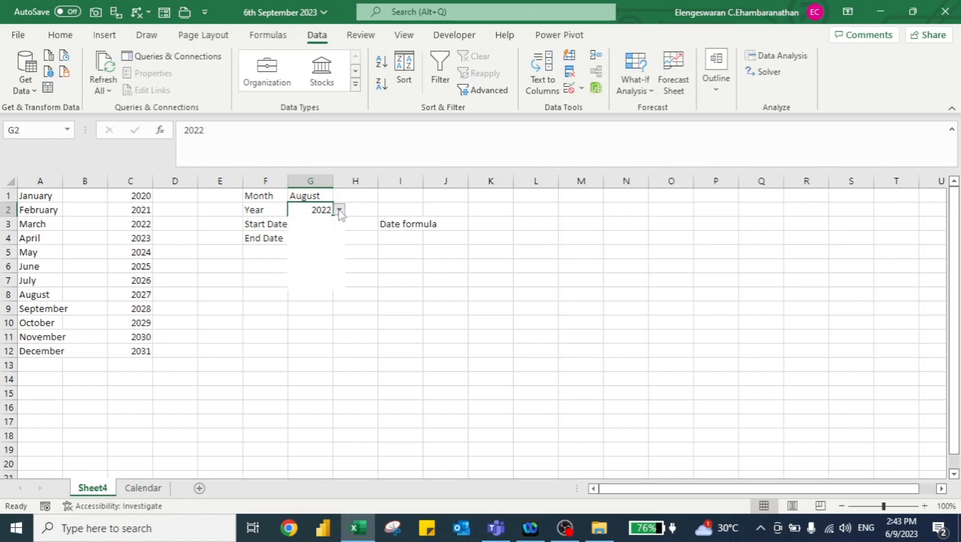
pyautogui.click(340, 209)
pyautogui.click(306, 236)
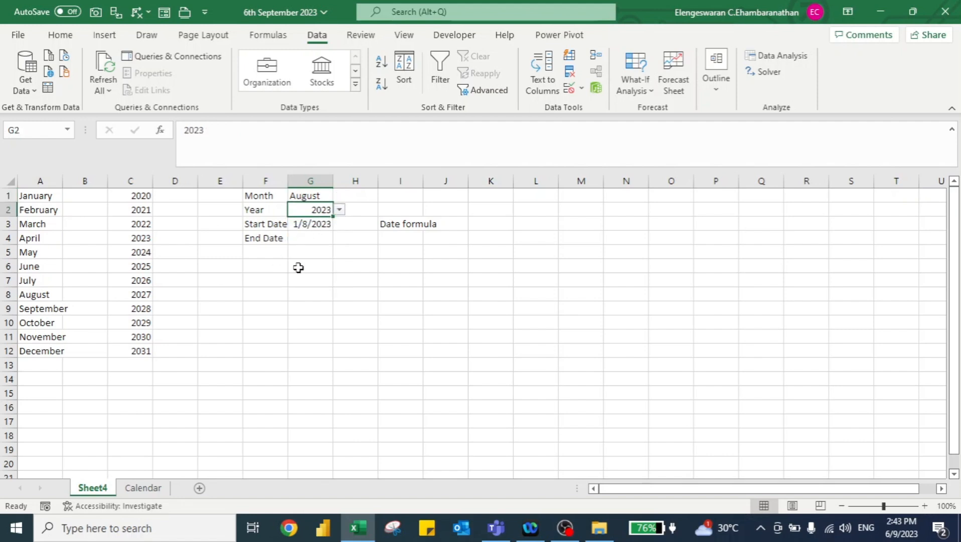
# Step: Enter the note "eomonth formula" in cell I4, beside the End Date row
pyautogui.press('Down')
pyautogui.press('Down')
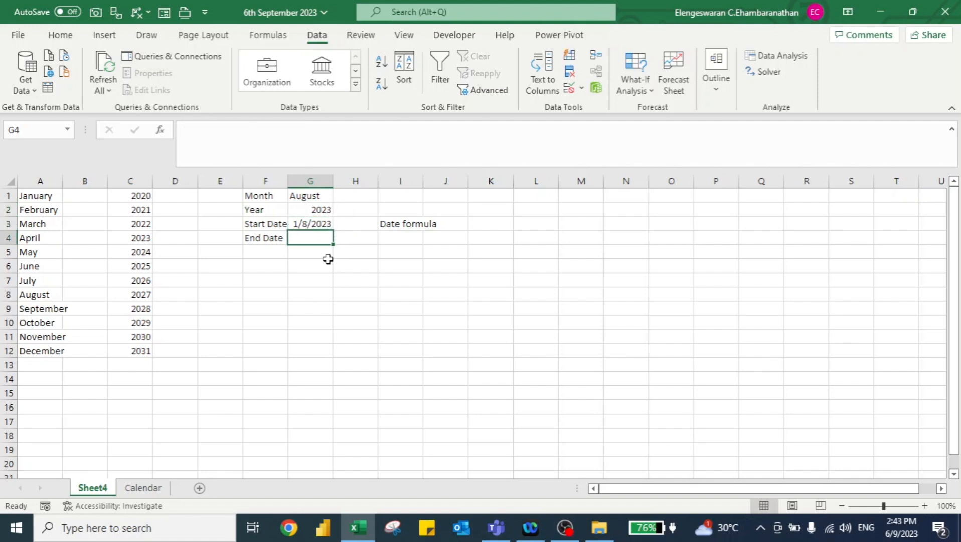
pyautogui.press('Right')
pyautogui.press('Right')
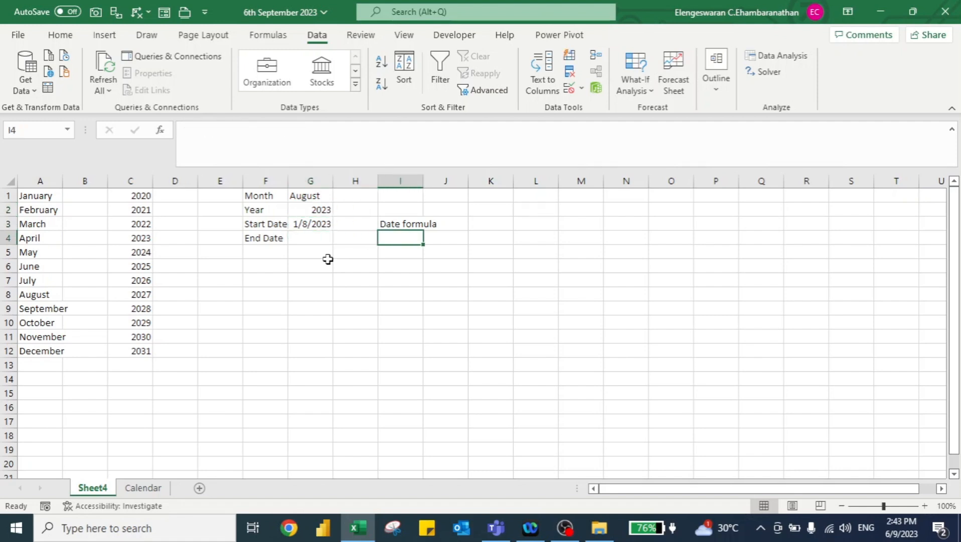
pyautogui.write('eomonth formula')
pyautogui.press('Return')
# Step: Calculate the end date in cell G4 with the formula =EOMONTH(G3,0)
pyautogui.press('Up')
pyautogui.press('Left')
pyautogui.press('Left')
pyautogui.press('Left')
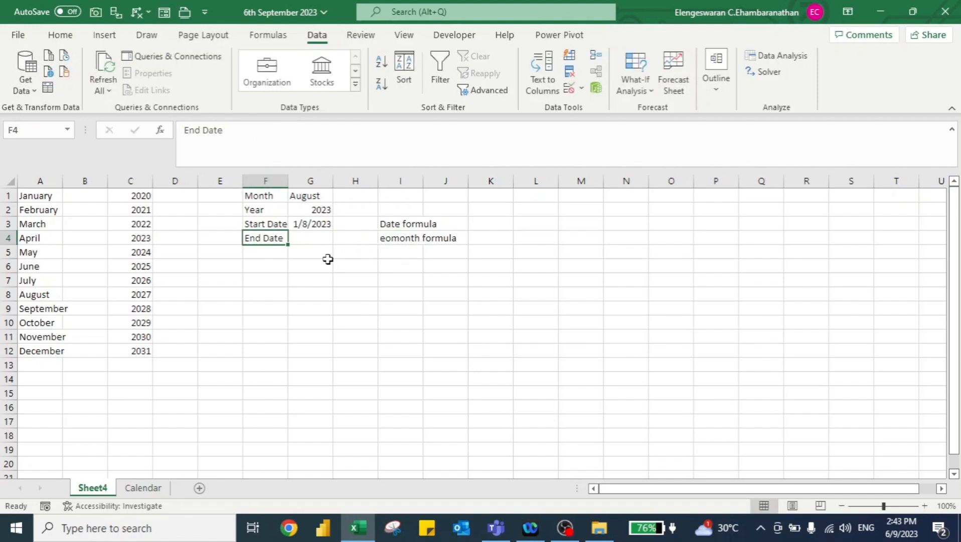
pyautogui.press('Right')
pyautogui.write('=eo')
pyautogui.press('Tab')
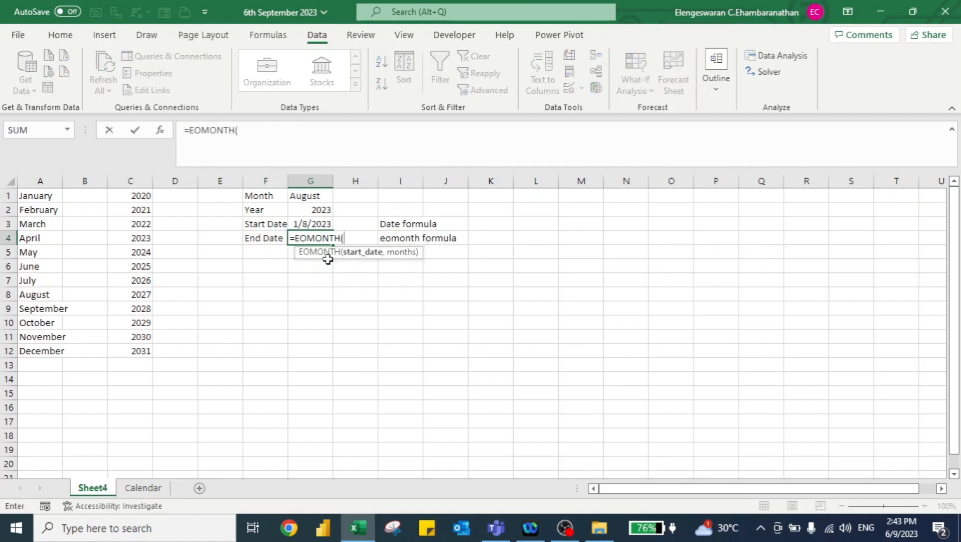
pyautogui.press('Up')
pyautogui.press('Up')
pyautogui.press('Down')
pyautogui.write(',')
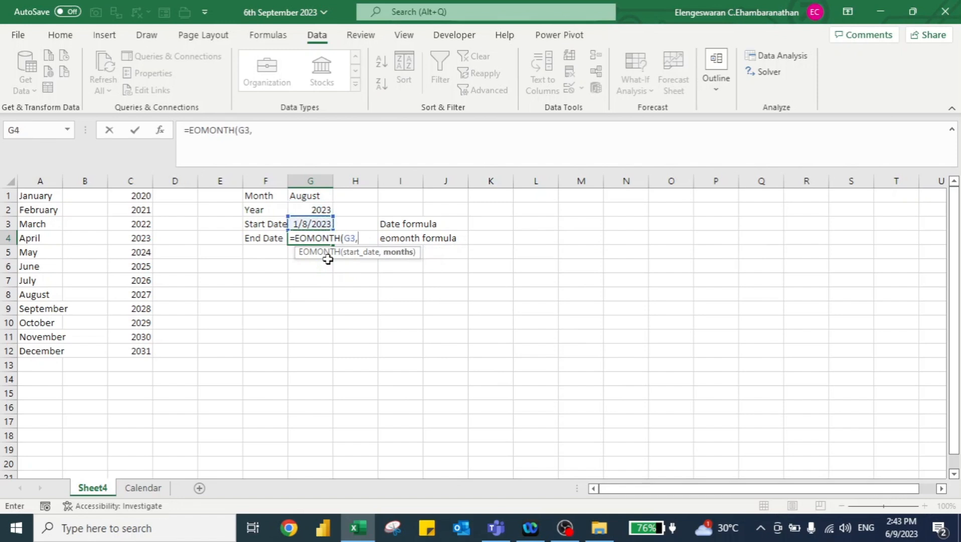
pyautogui.write('0)')
pyautogui.press('Return')
# Step: Format the end date in cell G4 as a short date
pyautogui.press('Up')
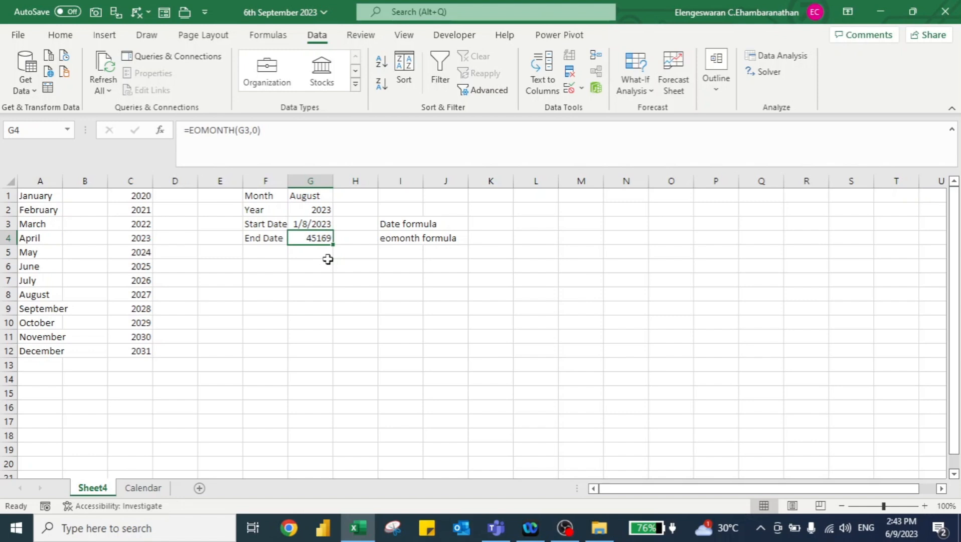
pyautogui.click(61, 36)
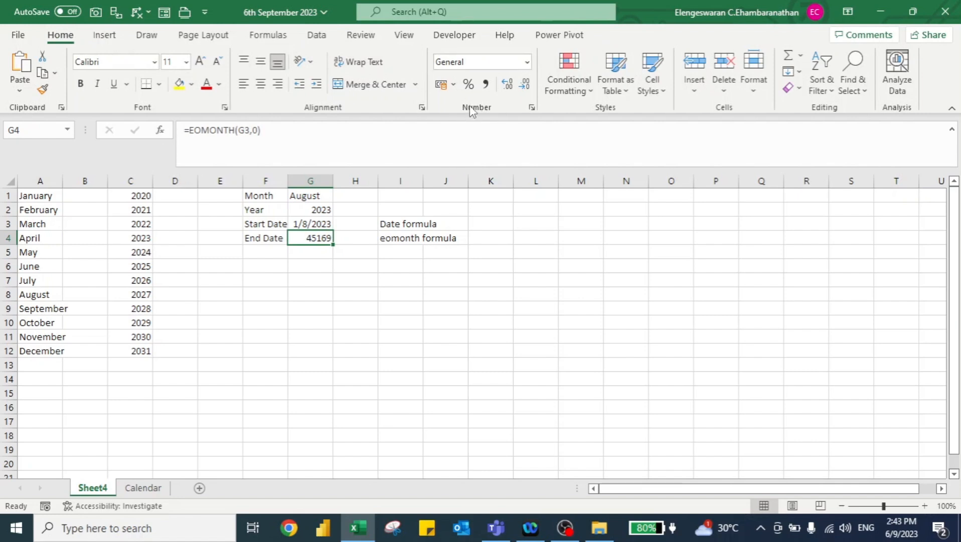
pyautogui.click(527, 62)
pyautogui.click(507, 229)
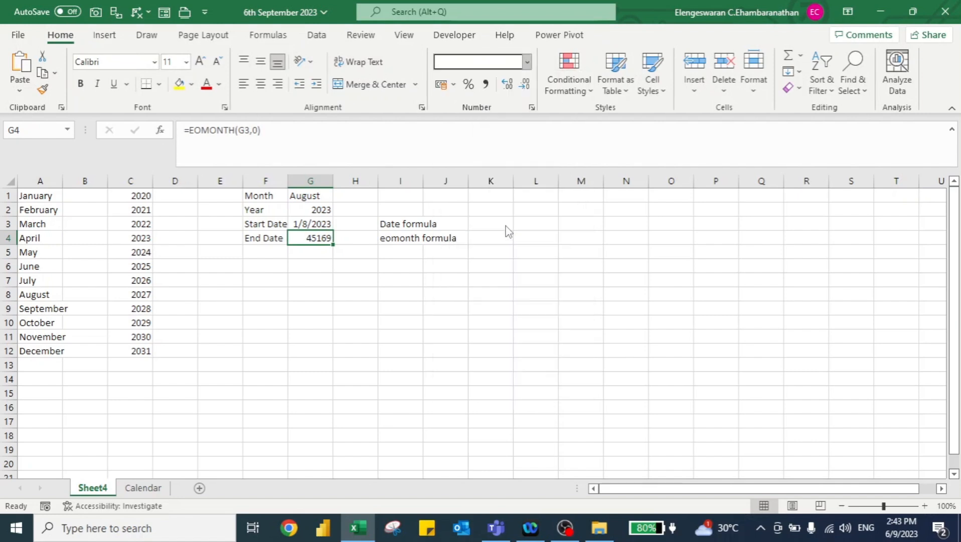
# Step: Choose February as the month in cell G1
pyautogui.click(306, 197)
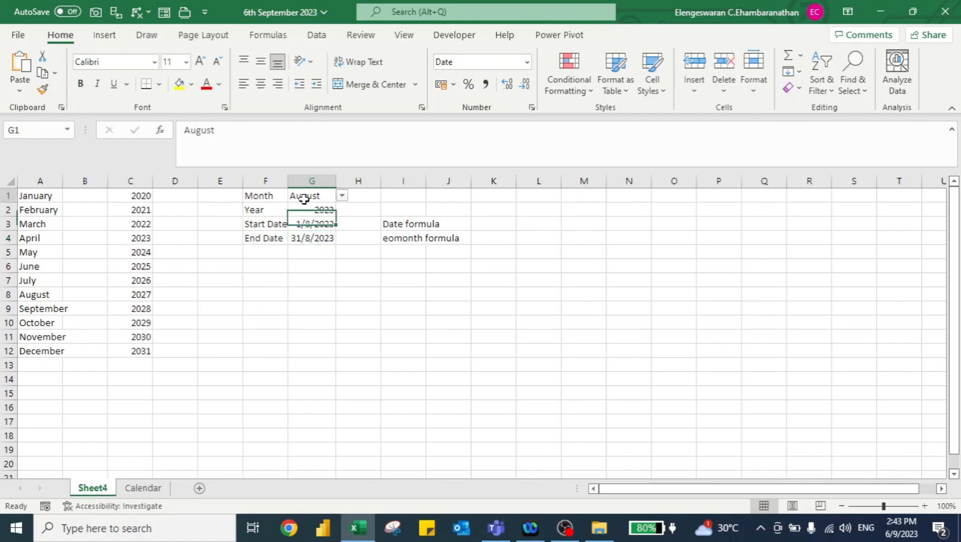
pyautogui.click(341, 195)
pyautogui.moveTo(338, 248); pyautogui.dragTo(336, 225)
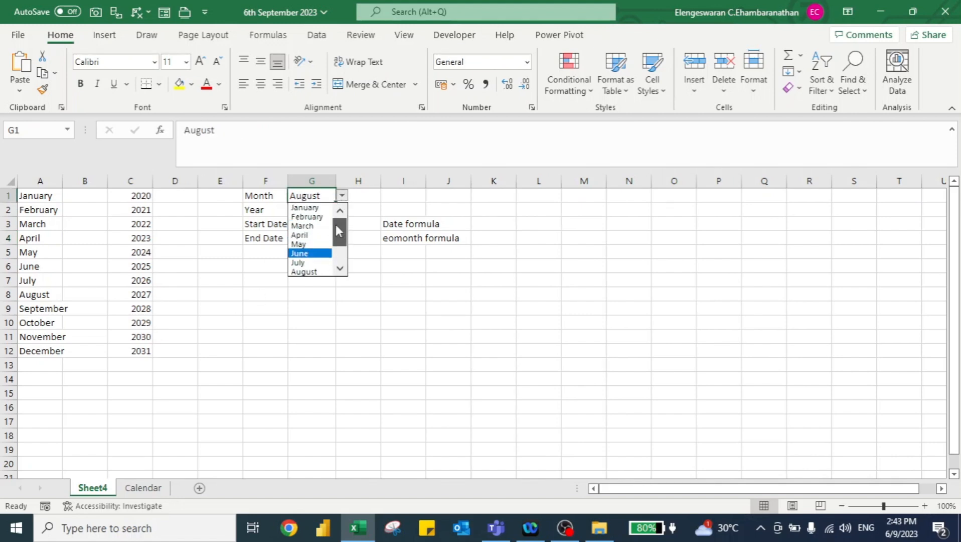
pyautogui.click(310, 217)
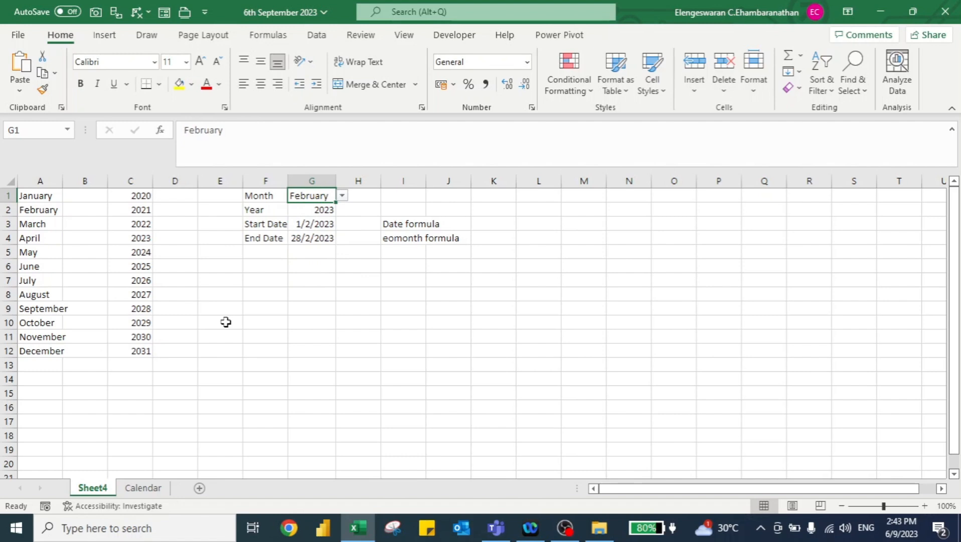
# Step: Check the start and end dates for the chosen month, and choose 2024 as the year in cell G2
pyautogui.press('Down')
pyautogui.press('Down')
pyautogui.press('Down')
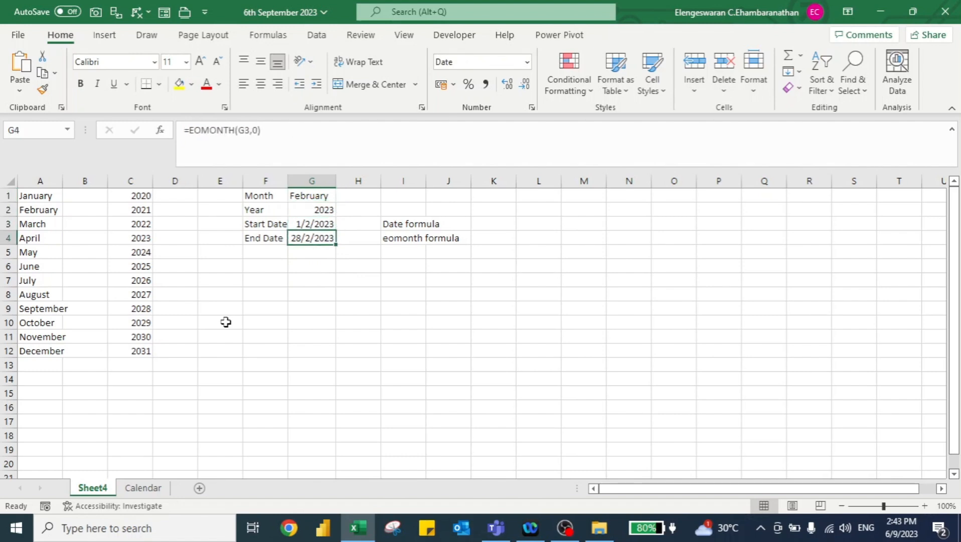
pyautogui.press('Up')
pyautogui.press('Up')
pyautogui.click(342, 210)
pyautogui.click(323, 232)
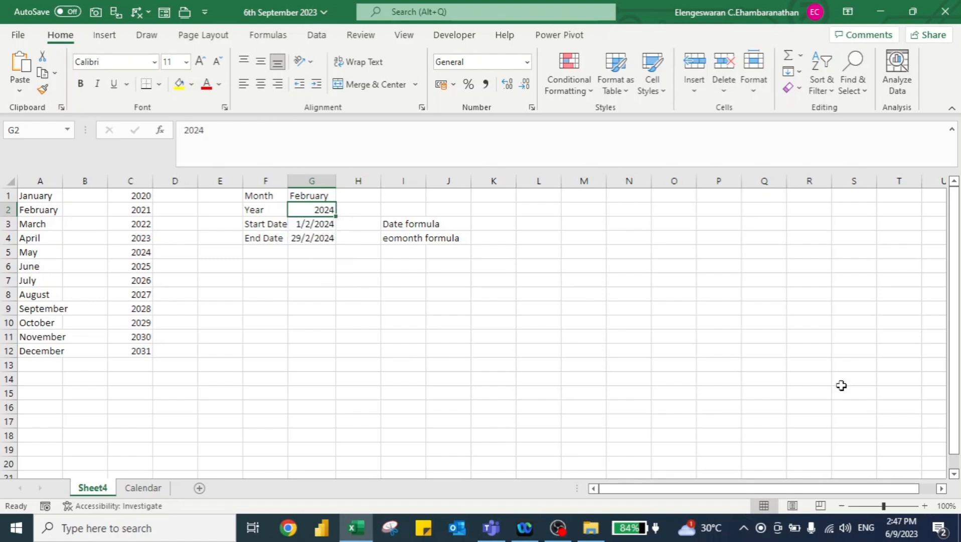
# Step: Review the end date and start date formulas, and choose May as the month in cell G1
pyautogui.click(314, 239)
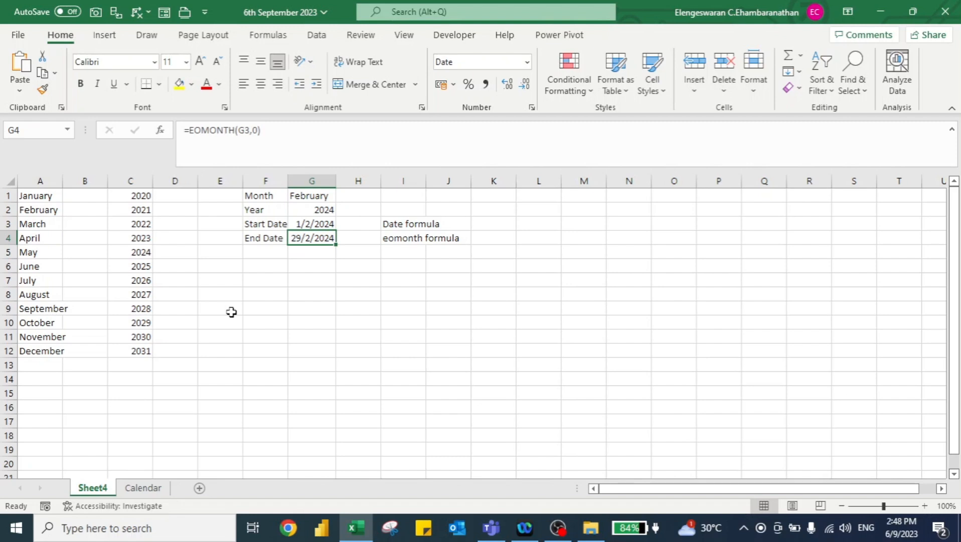
pyautogui.press('Up')
pyautogui.press('Up')
pyautogui.press('Up')
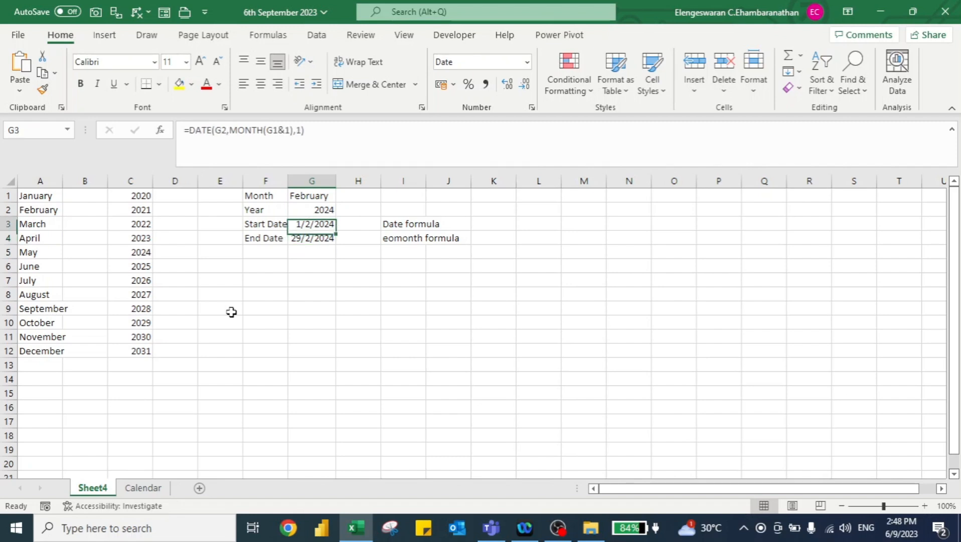
pyautogui.click(349, 196)
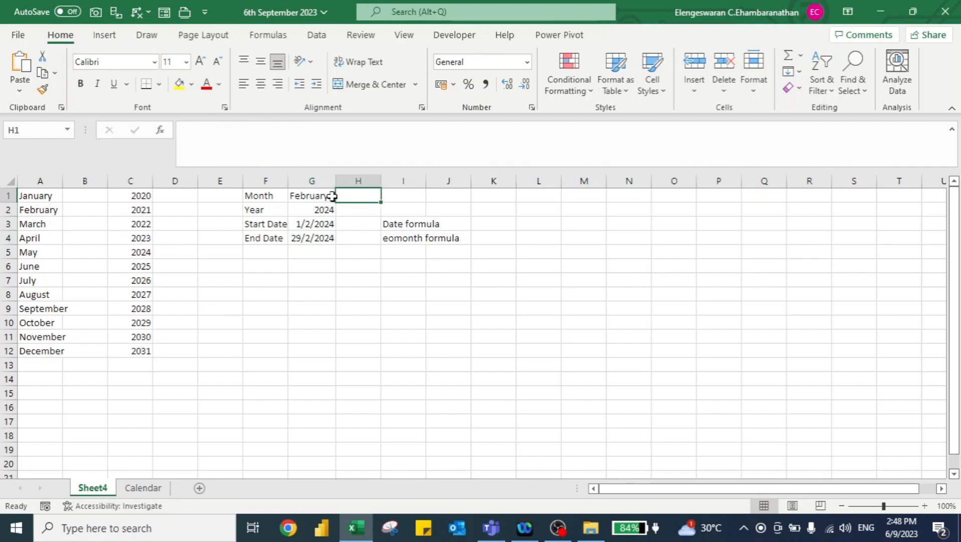
pyautogui.click(326, 196)
pyautogui.click(342, 195)
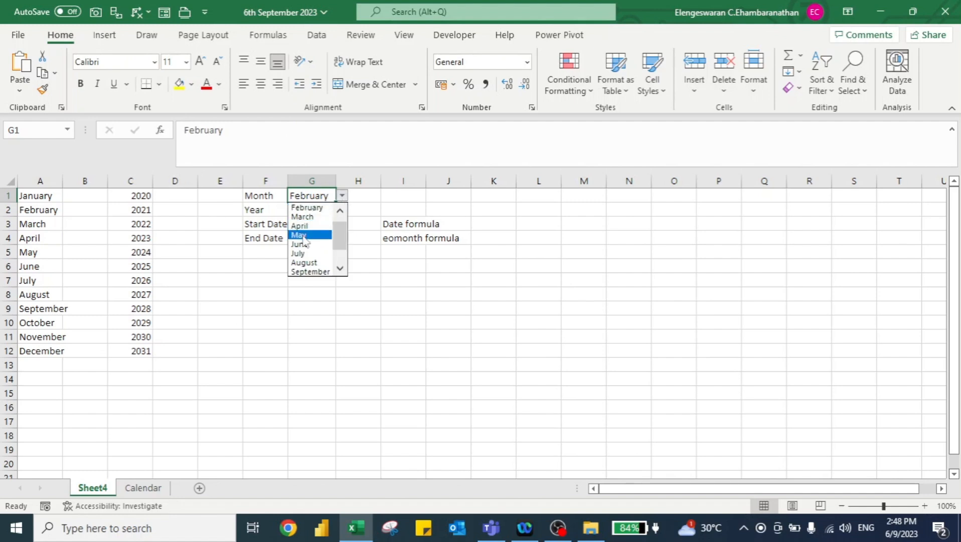
pyautogui.click(302, 236)
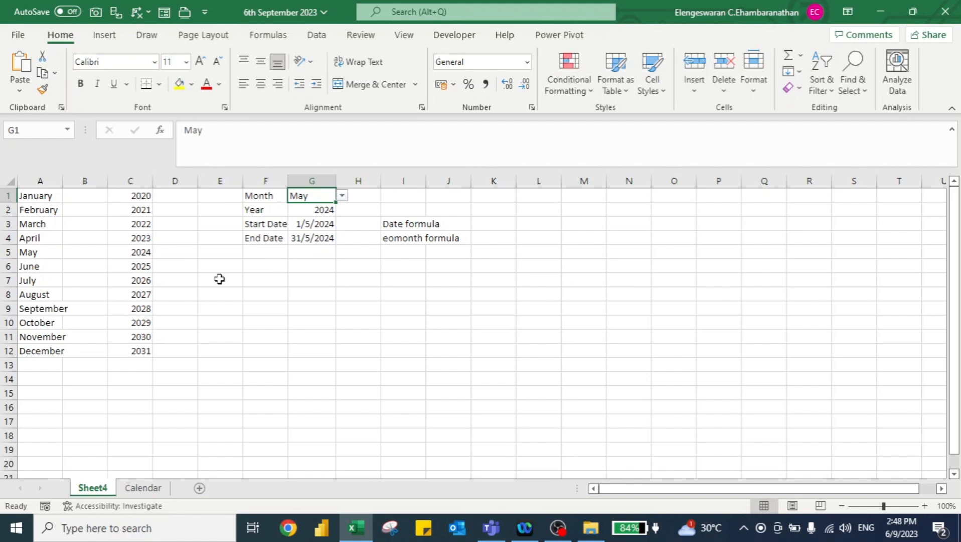
# Step: Begin the calendar's date row in cell I6 by linking it to the start date with =G3
pyautogui.press('Down')
pyautogui.press('Down')
pyautogui.press('Down')
pyautogui.press('Down')
pyautogui.press('Down')
pyautogui.press('Right')
pyautogui.press('Right')
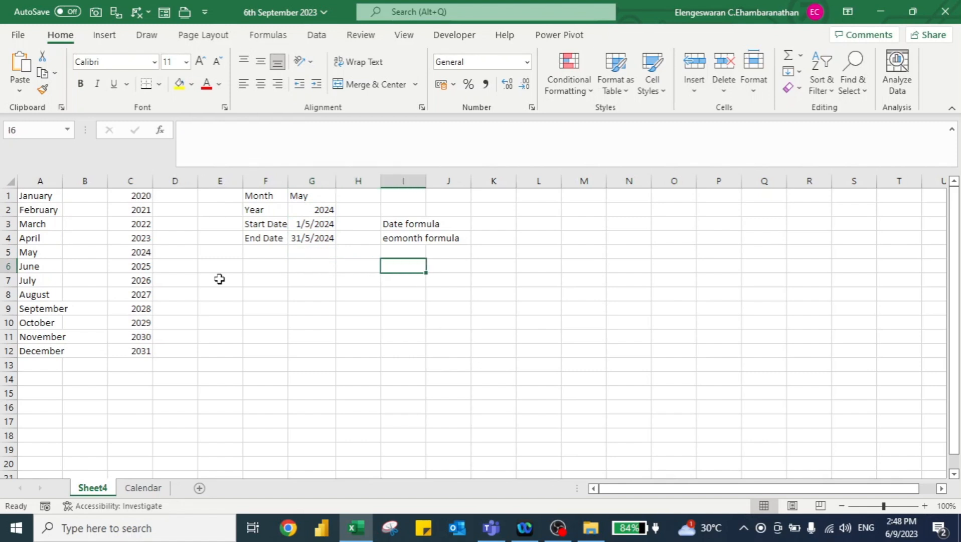
pyautogui.write('=')
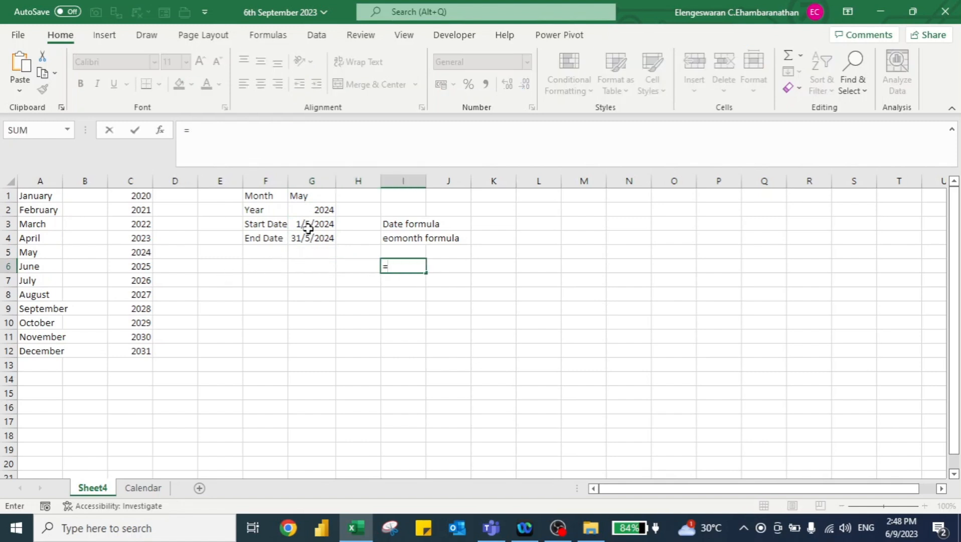
pyautogui.click(309, 228)
pyautogui.press('Return')
# Step: Calculate the next calendar date in cell J6 with the formula =IF(I6<$G$4,I6+1,"")
pyautogui.press('Up')
pyautogui.press('Right')
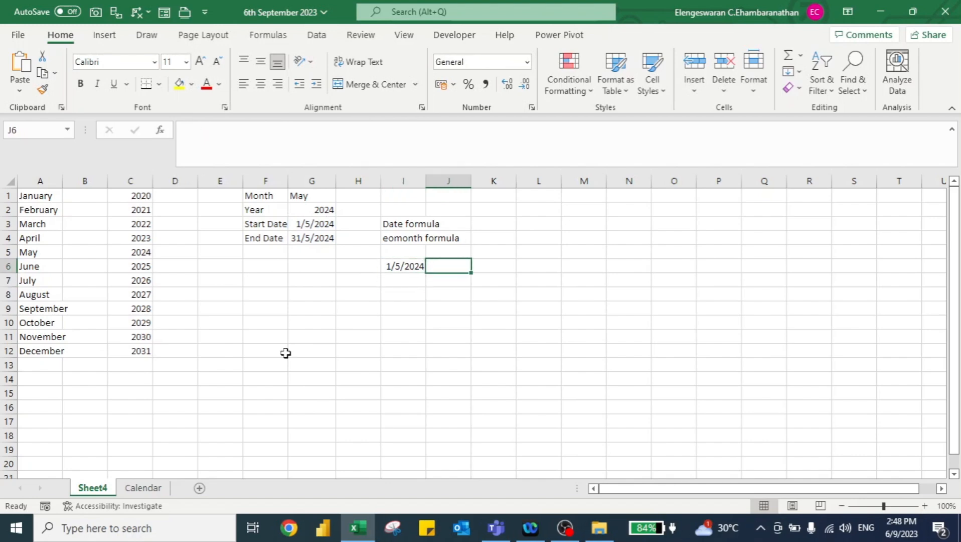
pyautogui.write('=i')
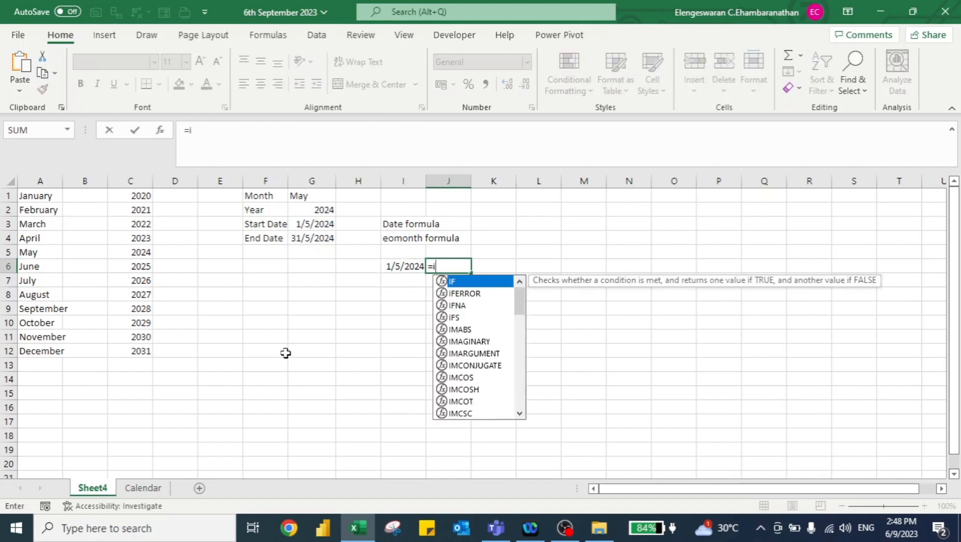
pyautogui.write('f(')
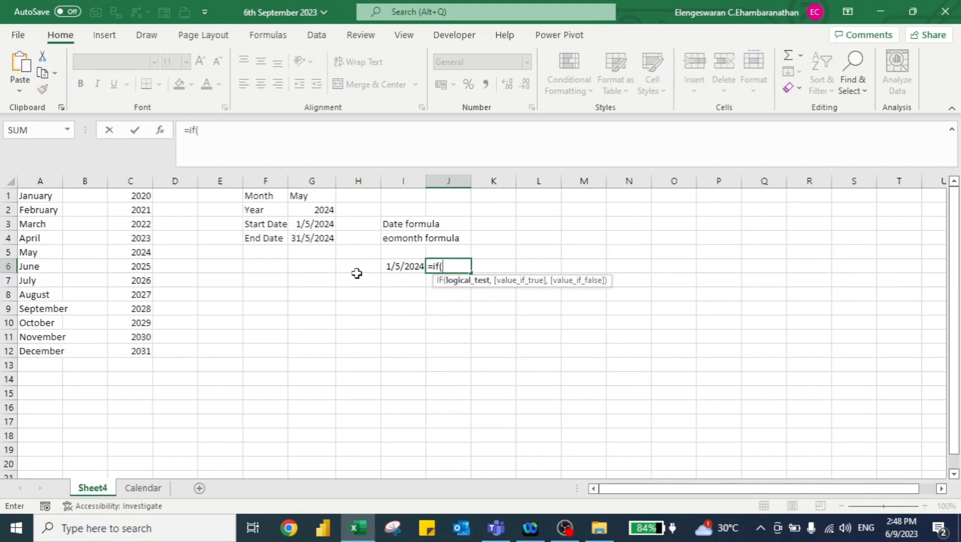
pyautogui.click(394, 267)
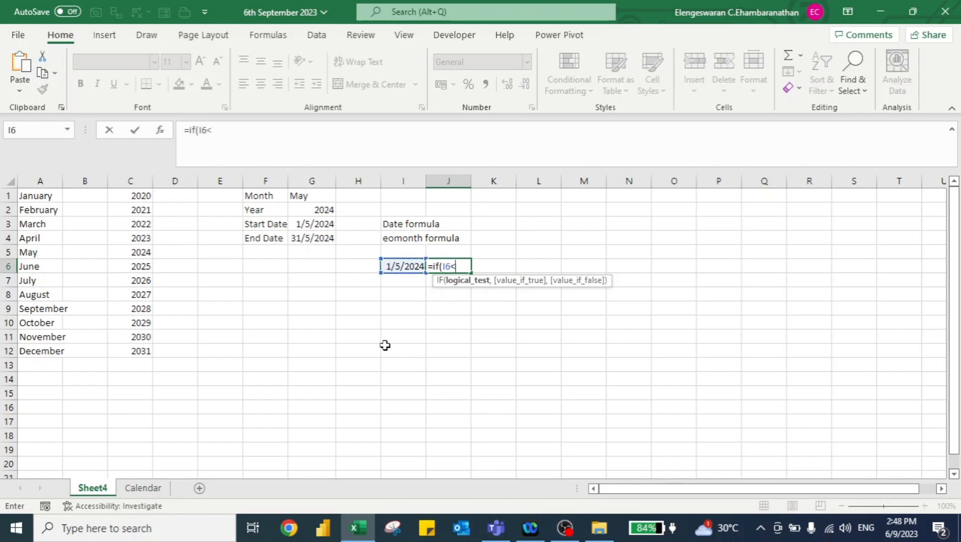
pyautogui.click(309, 238)
pyautogui.press('F4')
pyautogui.write(',')
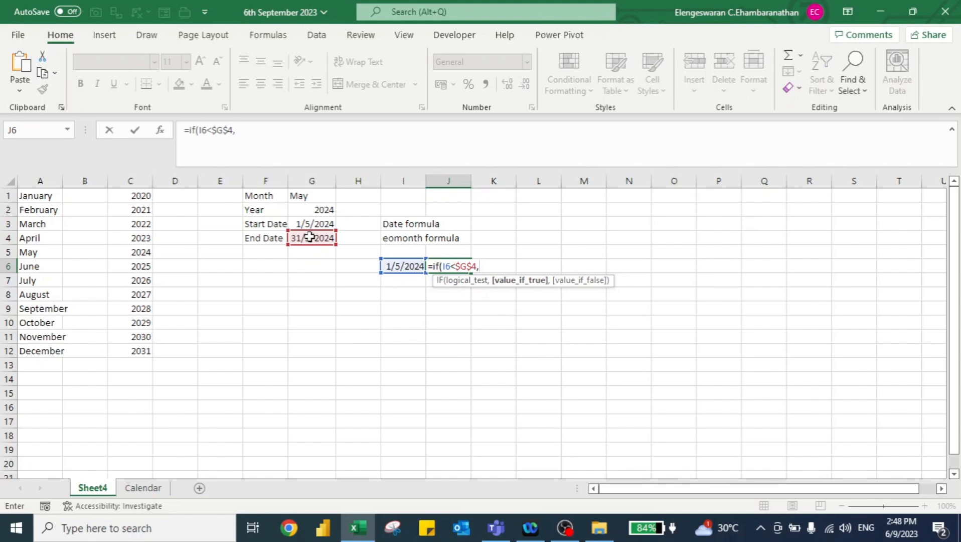
pyautogui.click(406, 266)
pyautogui.write('+1')
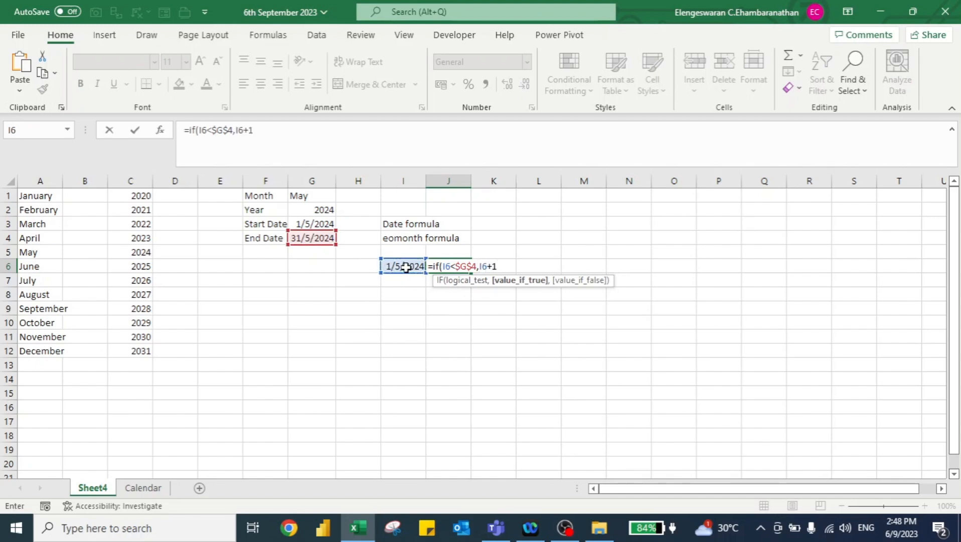
pyautogui.write(',')
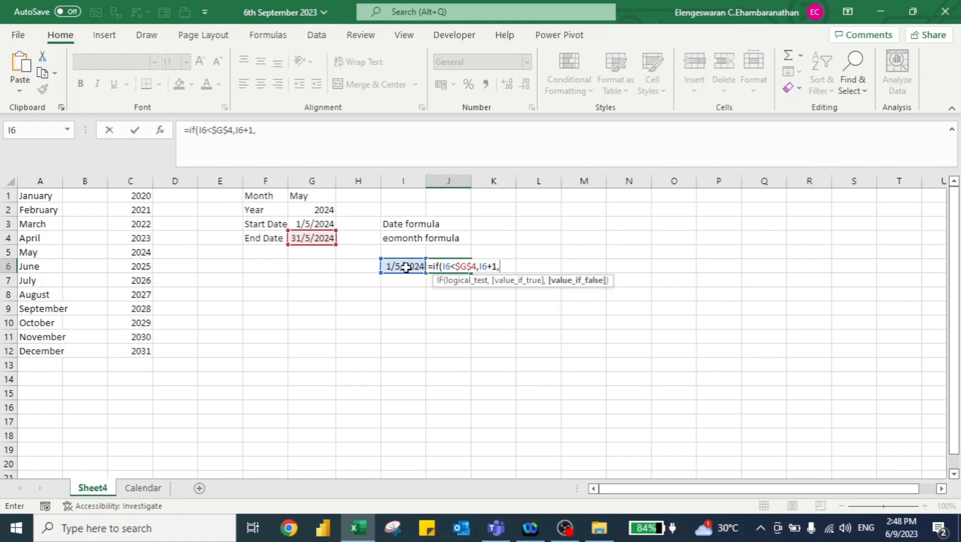
pyautogui.write('"")')
pyautogui.press('Return')
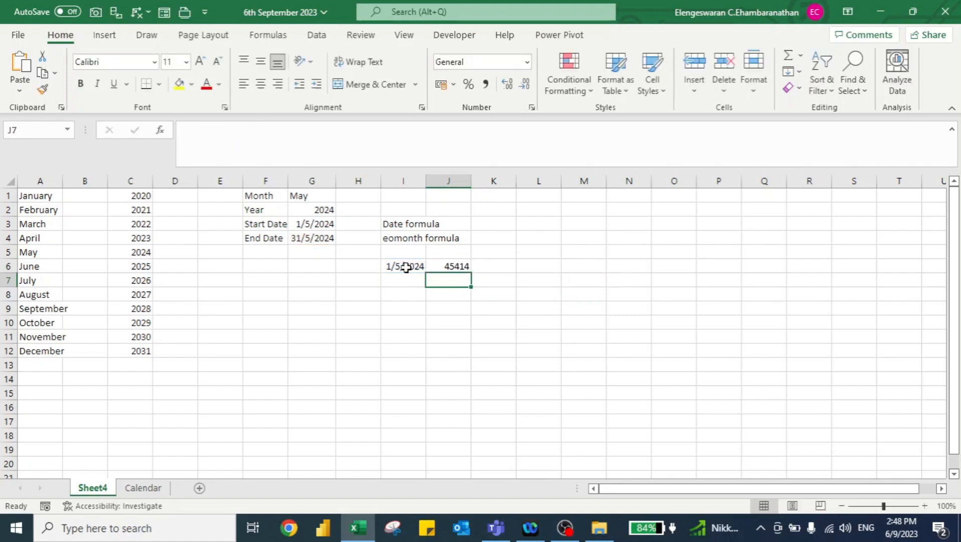
# Step: Format the calculated date in cell J6 as a short date
pyautogui.press('Up')
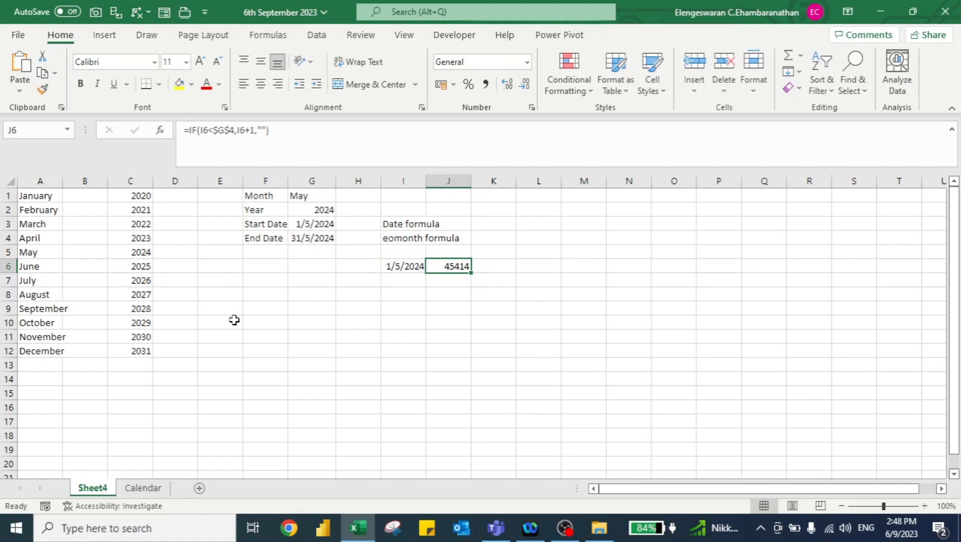
pyautogui.click(527, 62)
pyautogui.click(489, 221)
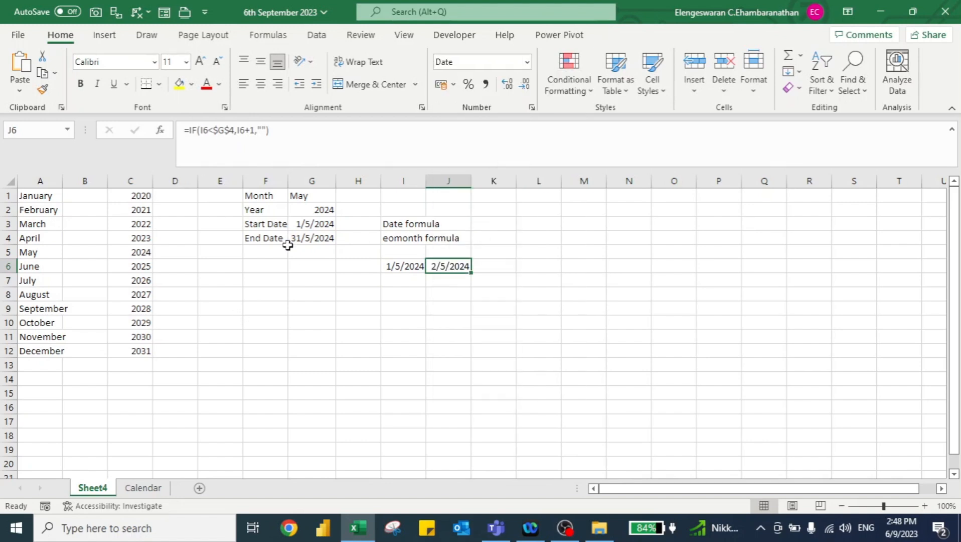
# Step: Display the abbreviated weekday below the first date in cell I7 with the formula =TEXT(I6,"ddd")
pyautogui.press('Left')
pyautogui.press('Down')
pyautogui.write('=text(')
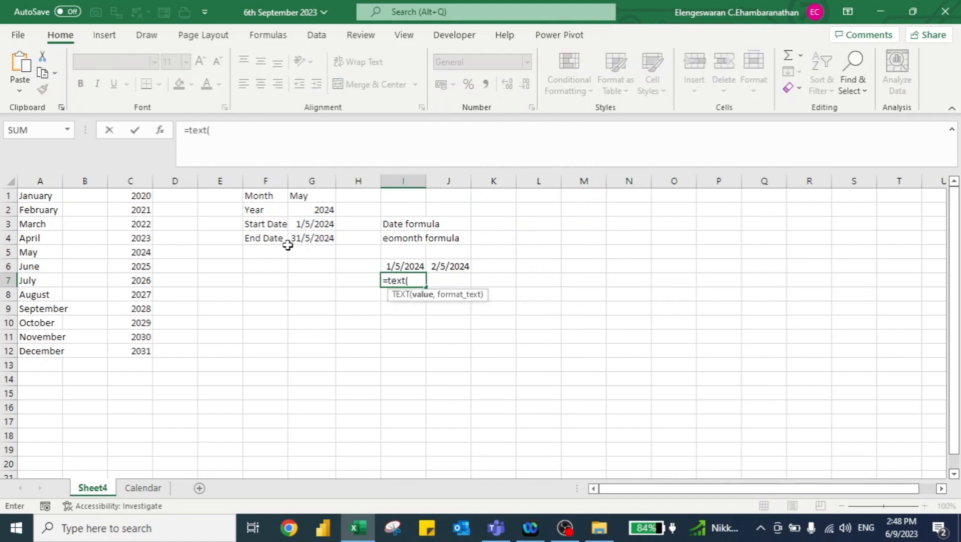
pyautogui.press('Up')
pyautogui.write(',')
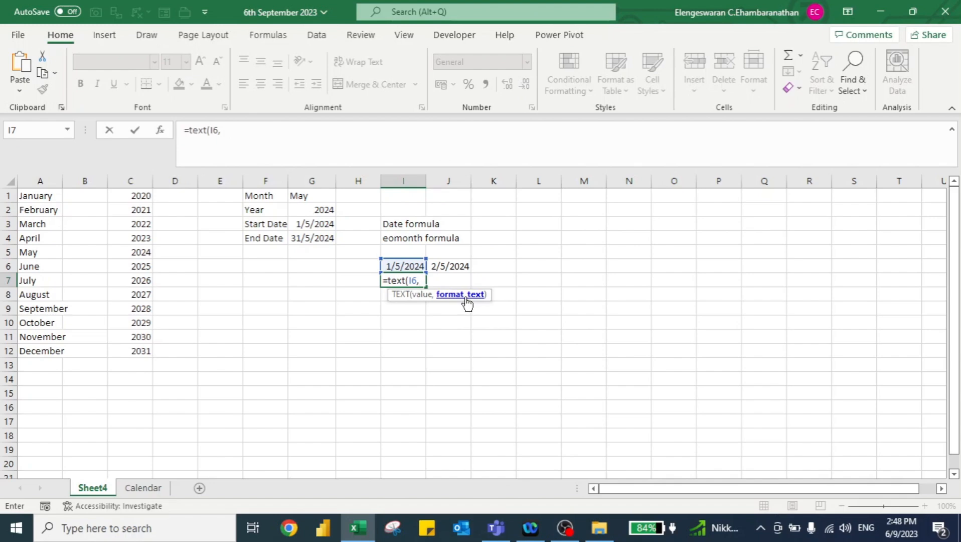
pyautogui.write('"d')
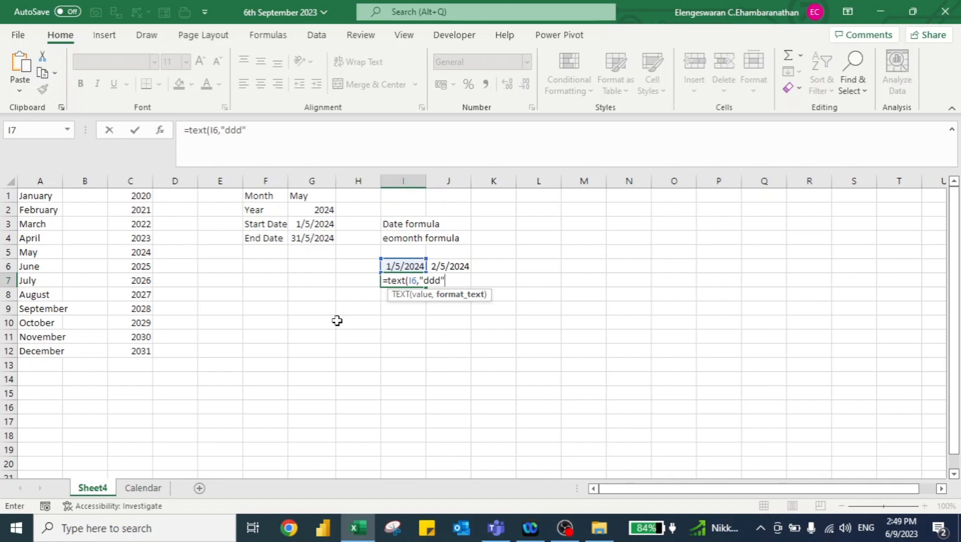
pyautogui.write('dd"')
pyautogui.press('Return')
# Step: Copy the weekday formula from cell I7 across to cell J7
pyautogui.press('Up')
pyautogui.press('Right')
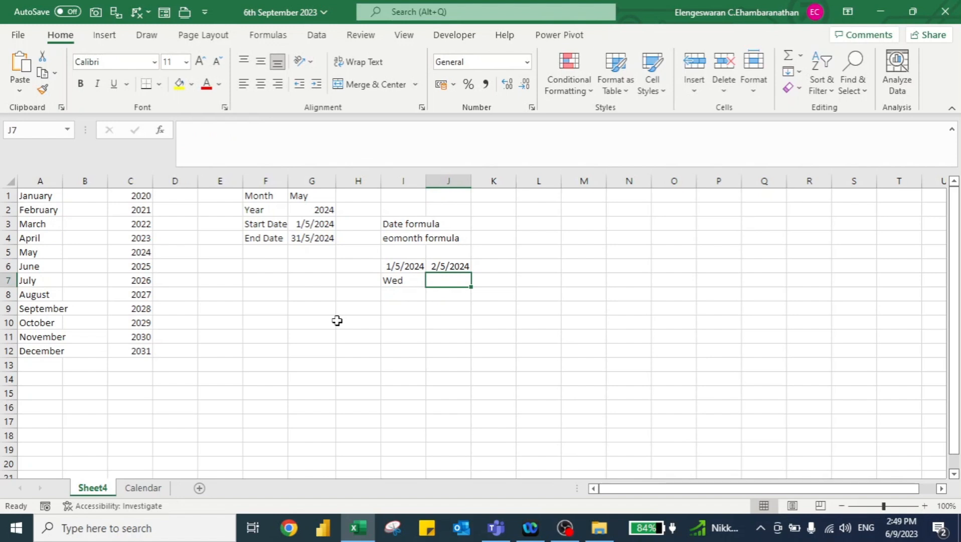
pyautogui.hotkey('ctrl', 'r')
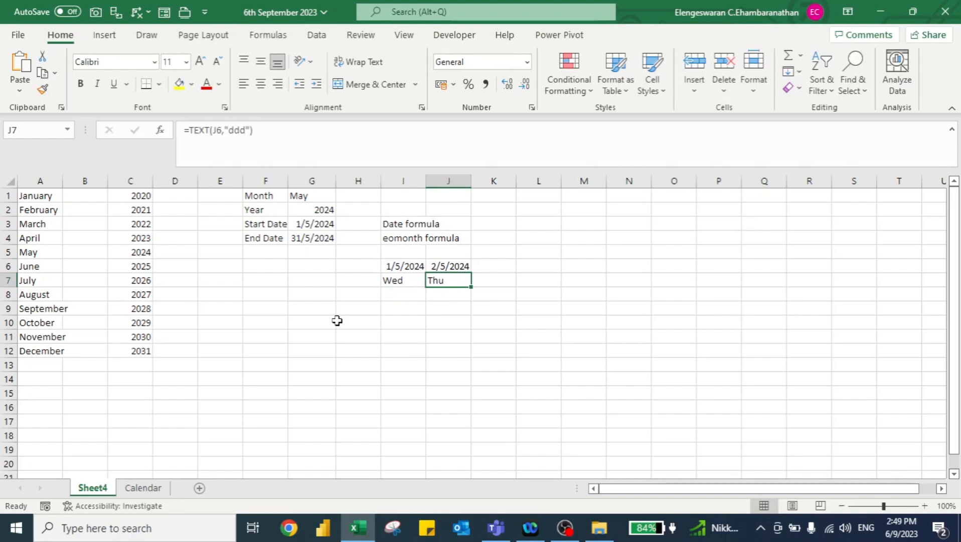
# Step: Fill the date and weekday formulas in J6:J7 across to column AH
pyautogui.hotkey('ctrl', 'g')
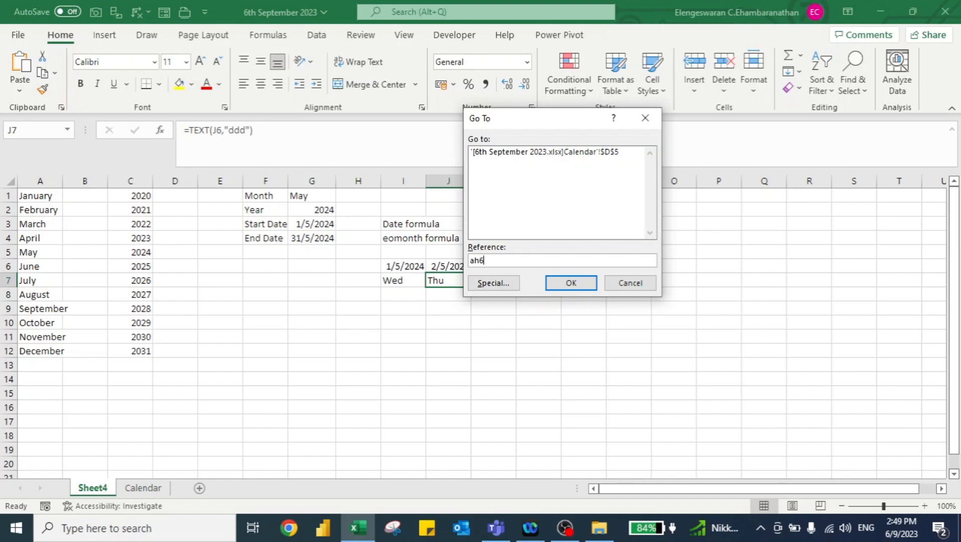
pyautogui.press('Return')
pyautogui.hotkey('shift', 'Down')
pyautogui.hotkey('shift', 'space')
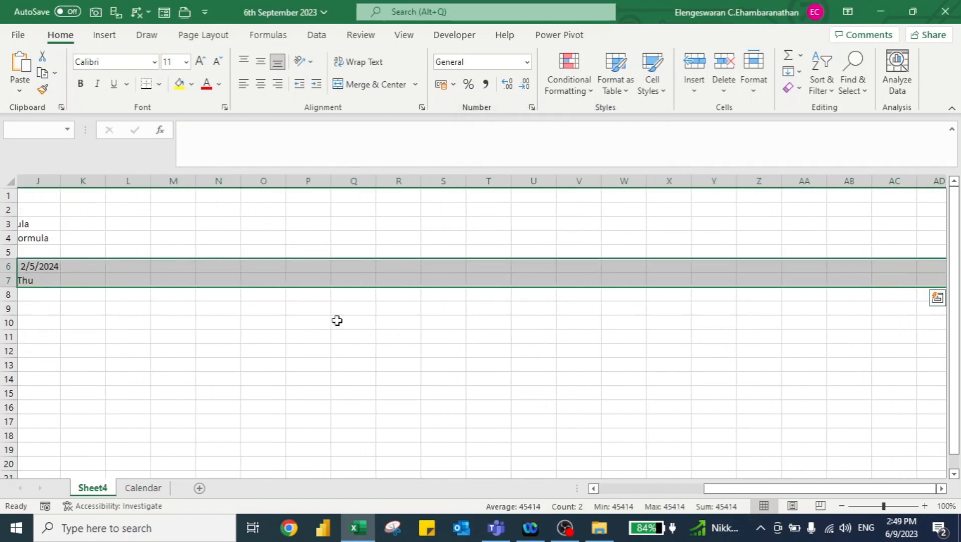
pyautogui.hotkey('ctrl', 'r')
# Step: Extend the date and weekday formulas in rows 6 and 7 from column AH across to column AP
pyautogui.press('Right')
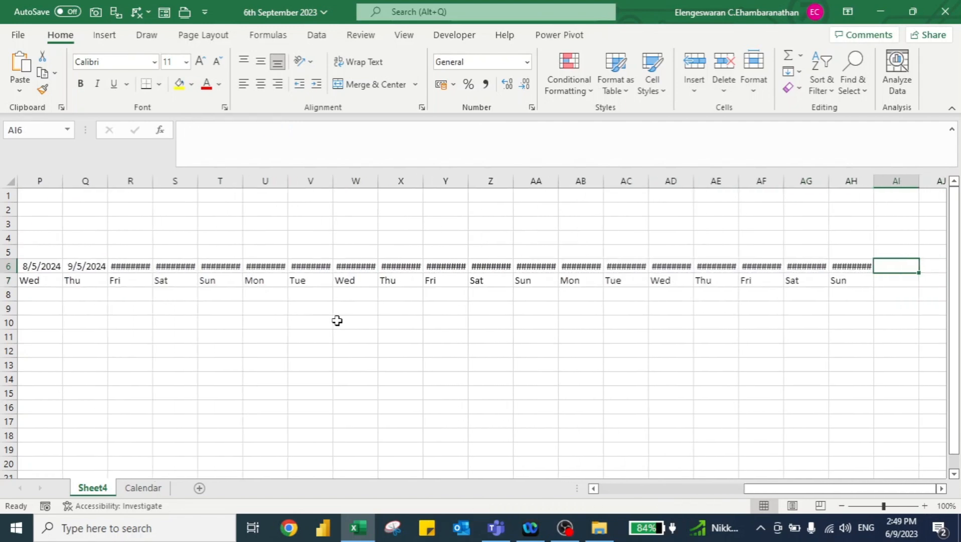
pyautogui.press('Left')
pyautogui.hotkey('shift', 'Down')
pyautogui.hotkey('shift', 'Right')
pyautogui.hotkey('shift', 'Right')
pyautogui.hotkey('shift', 'Right')
pyautogui.hotkey('shift', 'Right')
pyautogui.hotkey('shift', 'Right')
pyautogui.hotkey('shift', 'Right')
pyautogui.hotkey('shift', 'Right')
pyautogui.hotkey('shift', 'Right')
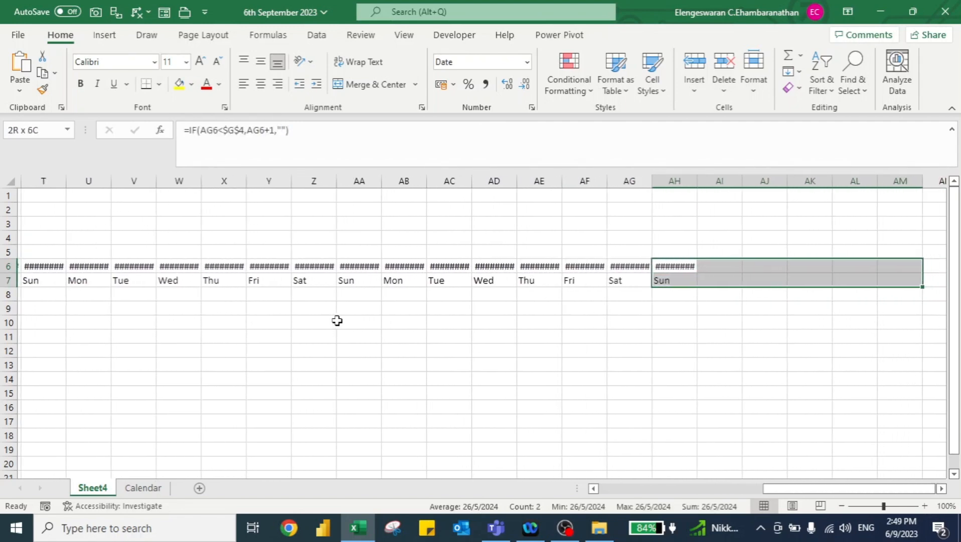
pyautogui.hotkey('ctrl', 'r')
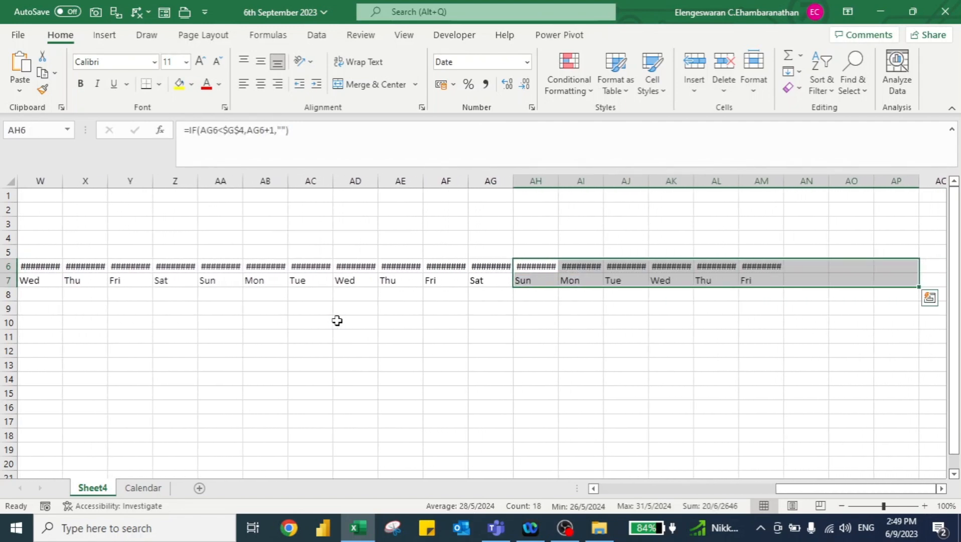
# Step: Center the dates and weekdays in the range I6:AN7 horizontally
pyautogui.press('Right')
pyautogui.press('Right')
pyautogui.press('Right')
pyautogui.press('Right')
pyautogui.press('Right')
pyautogui.press('Right')
pyautogui.hotkey('shift', 'Down')
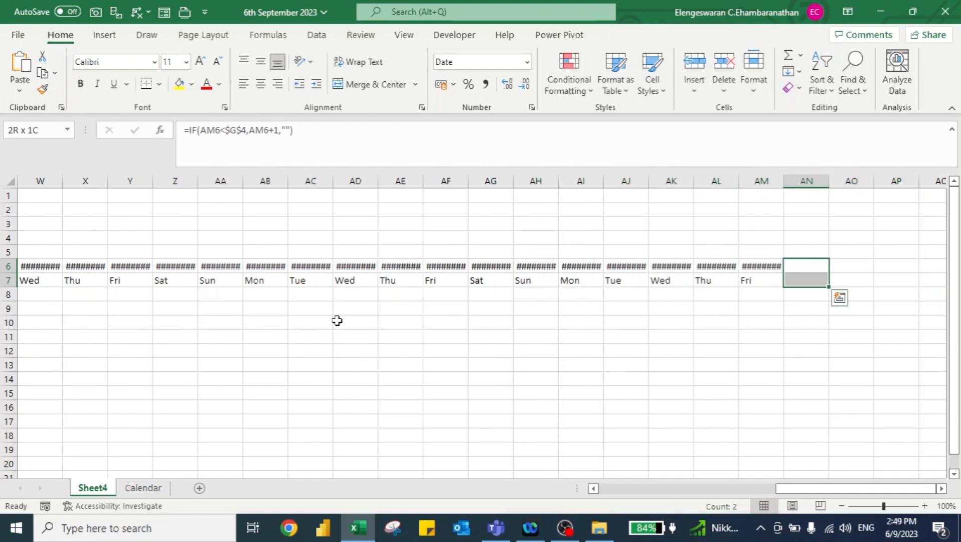
pyautogui.hotkey('ctrl', 'shift', 'Left')
pyautogui.hotkey('ctrl', 'shift', 'Left')
pyautogui.press('alt')
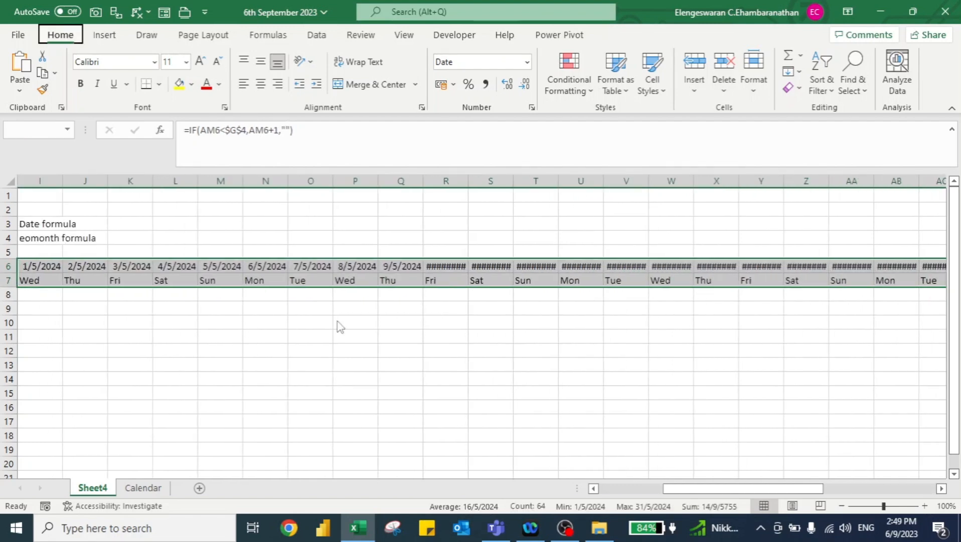
pyautogui.press('h')
pyautogui.press('a')
pyautogui.press('c')
# Step: AutoFit the widths of the calendar's date columns so that every date fits
pyautogui.hotkey('ctrl', 'space')
pyautogui.press('alt')
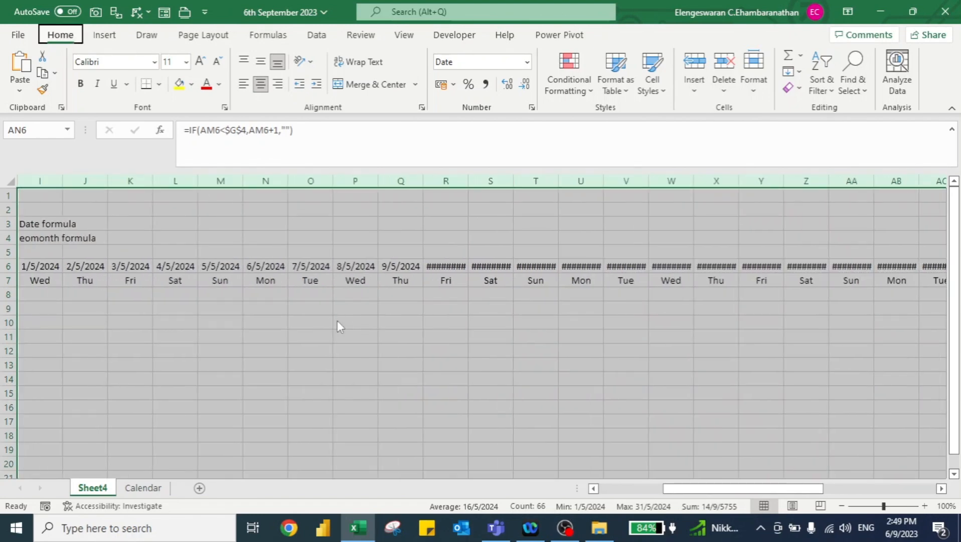
pyautogui.press('h')
pyautogui.press('o')
pyautogui.press('i')
# Step: Choose February as the month in cell G1 and check where the date row ends
pyautogui.press('Left')
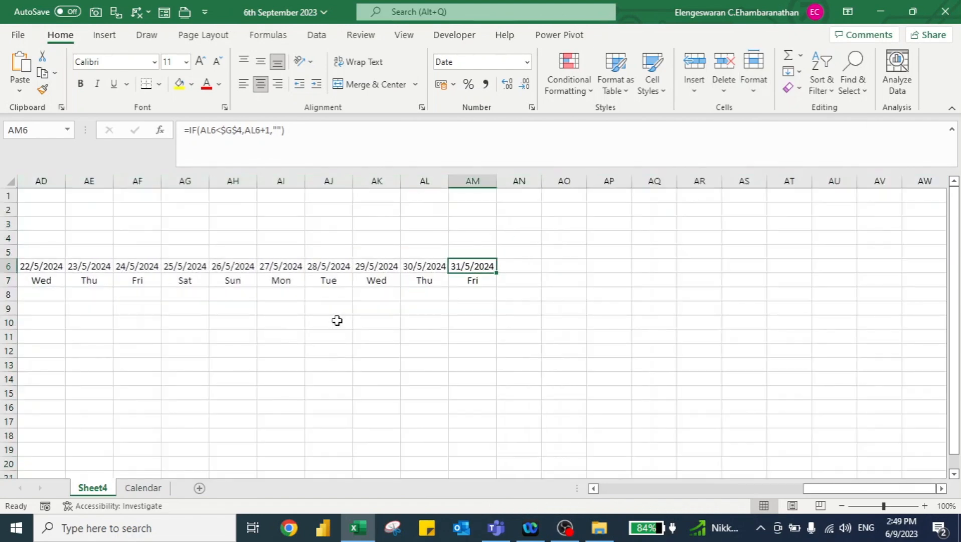
pyautogui.hotkey('ctrl', 'Left')
pyautogui.press('Left')
pyautogui.press('Left')
pyautogui.press('Left')
pyautogui.press('Left')
pyautogui.press('Left')
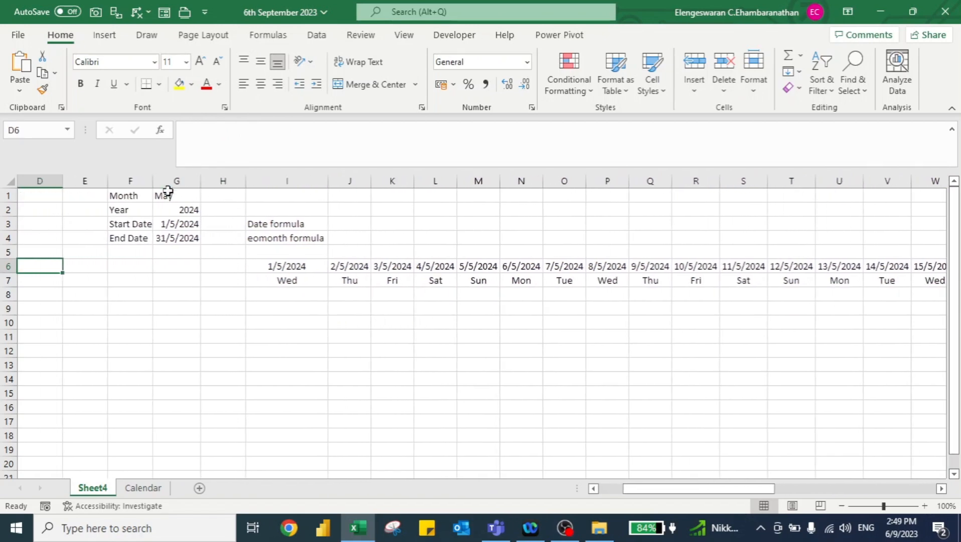
pyautogui.click(189, 193)
pyautogui.click(208, 195)
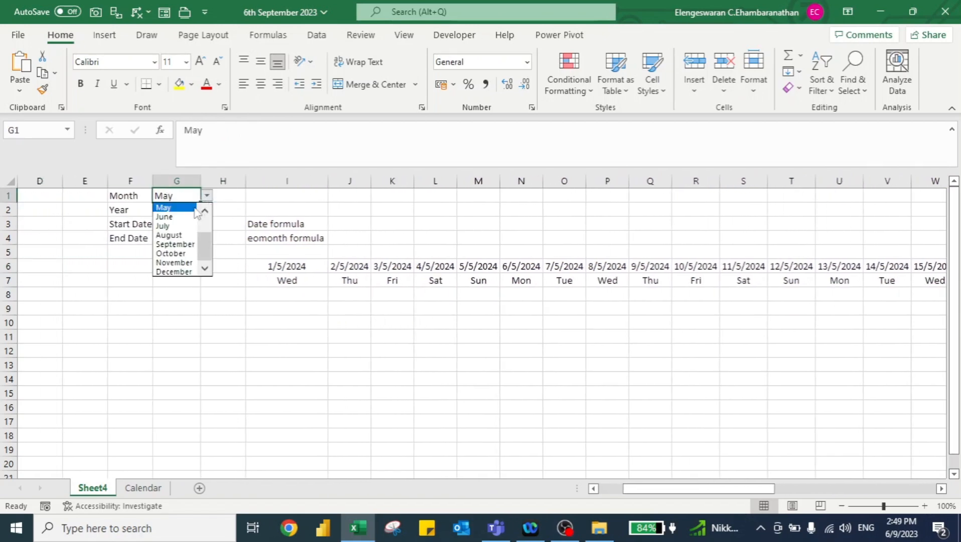
pyautogui.scroll(2, 203, 236)
pyautogui.click(177, 217)
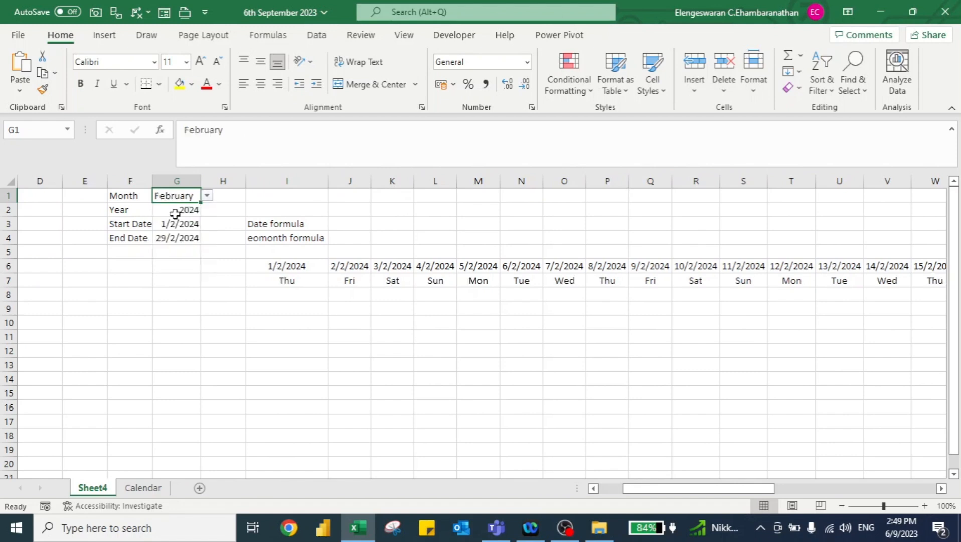
pyautogui.click(266, 270)
pyautogui.hotkey('ctrl', 'Right')
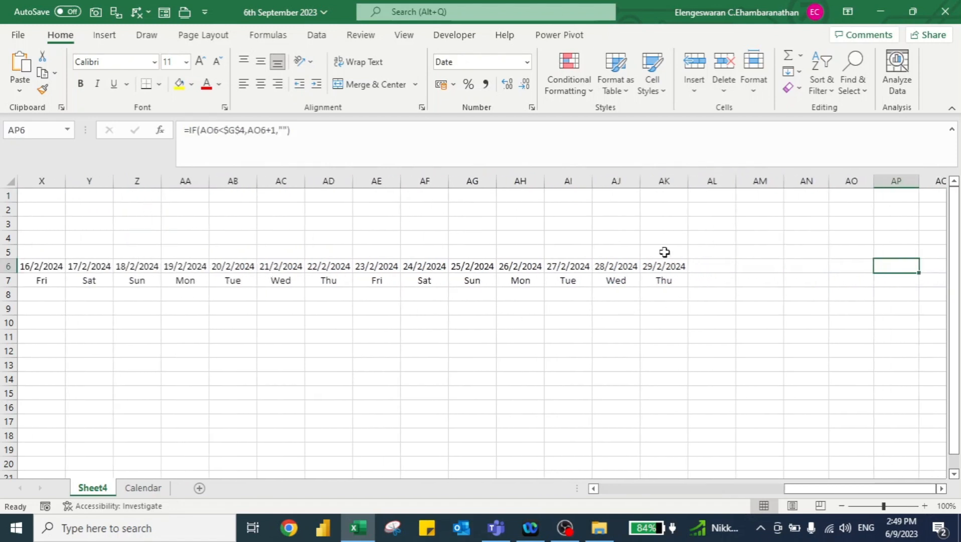
# Step: Choose 2023 as the year in cell G2 and check where the date row ends
pyautogui.hotkey('ctrl', 'Left')
pyautogui.press('Left')
pyautogui.press('Left')
pyautogui.press('Left')
pyautogui.press('Left')
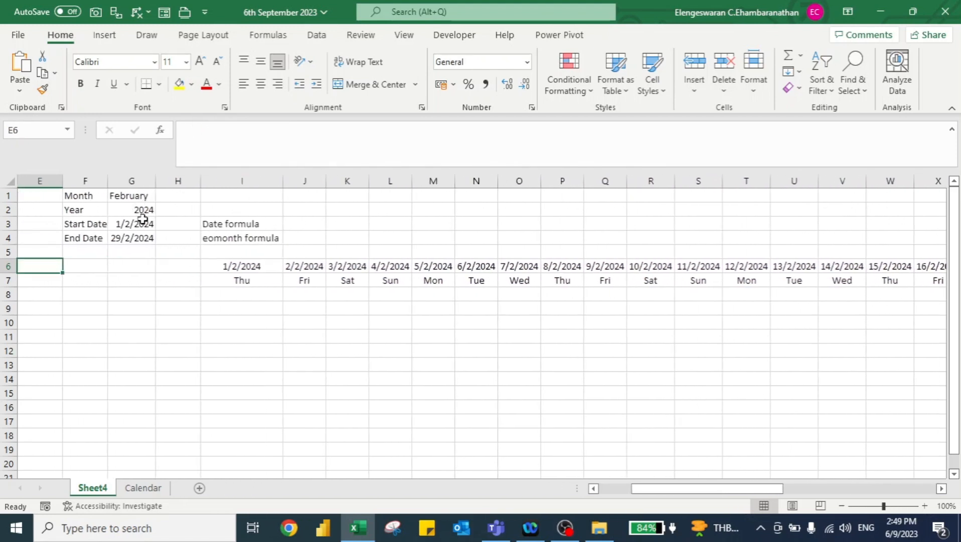
pyautogui.click(137, 221)
pyautogui.click(136, 209)
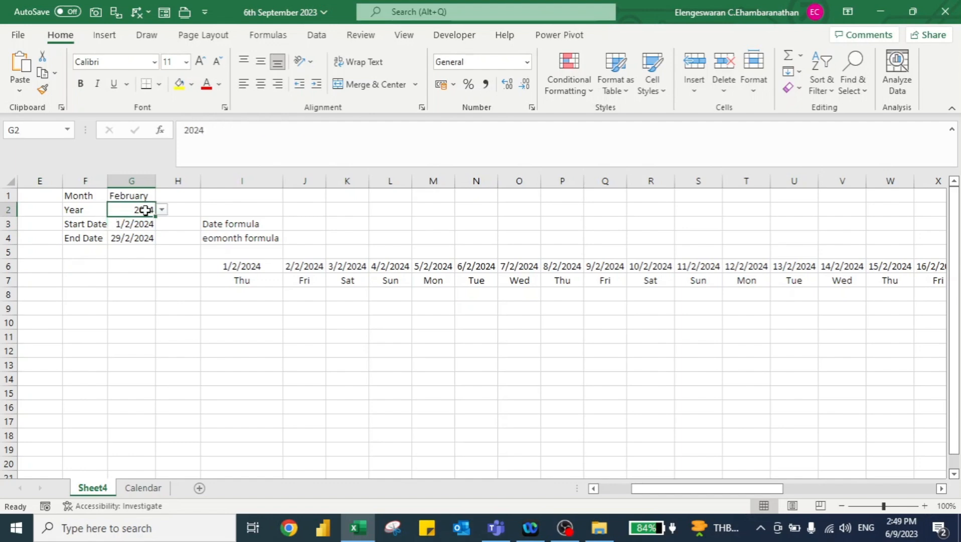
pyautogui.click(162, 209)
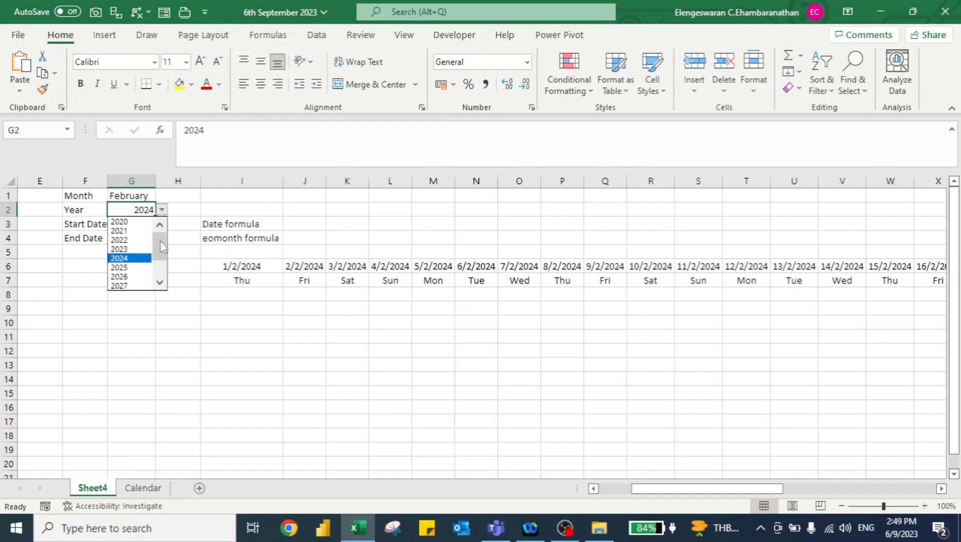
pyautogui.click(127, 248)
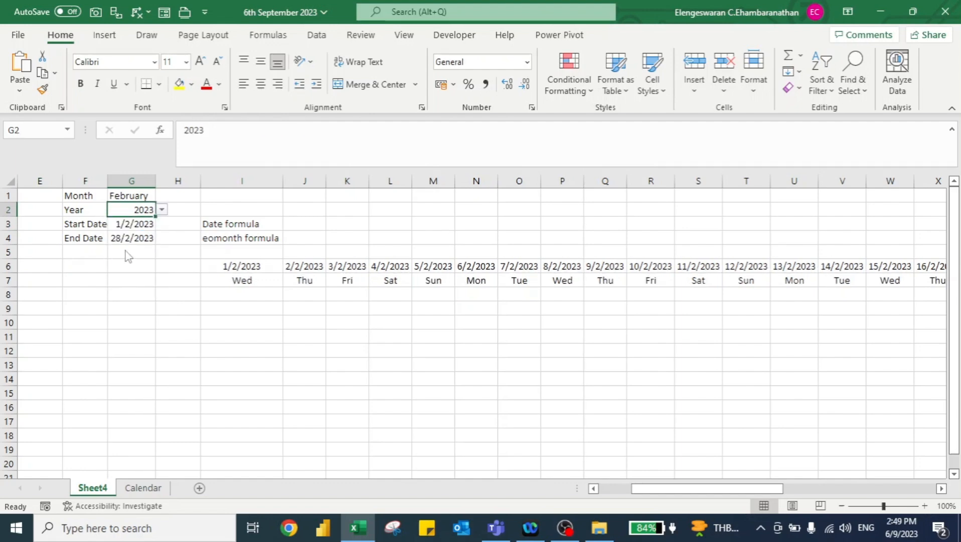
pyautogui.click(223, 267)
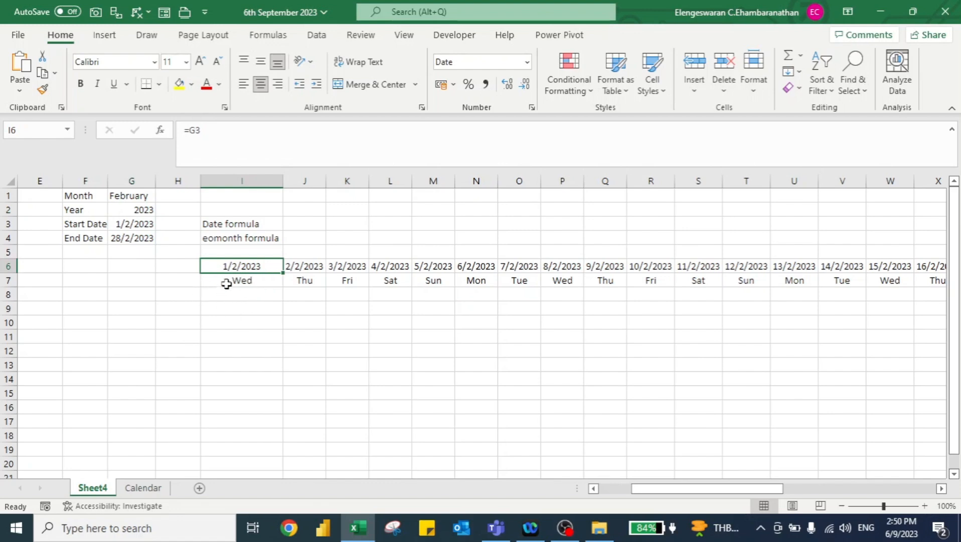
pyautogui.hotkey('ctrl', 'Right')
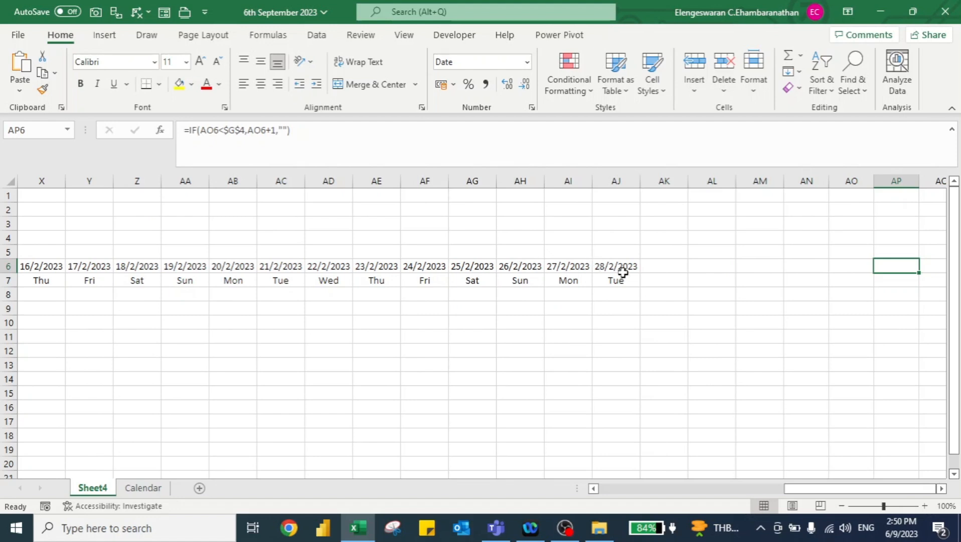
# Step: Choose September as the month in cell G1
pyautogui.hotkey('ctrl', 'Left')
pyautogui.press('Left')
pyautogui.press('Left')
pyautogui.press('Left')
pyautogui.press('Left')
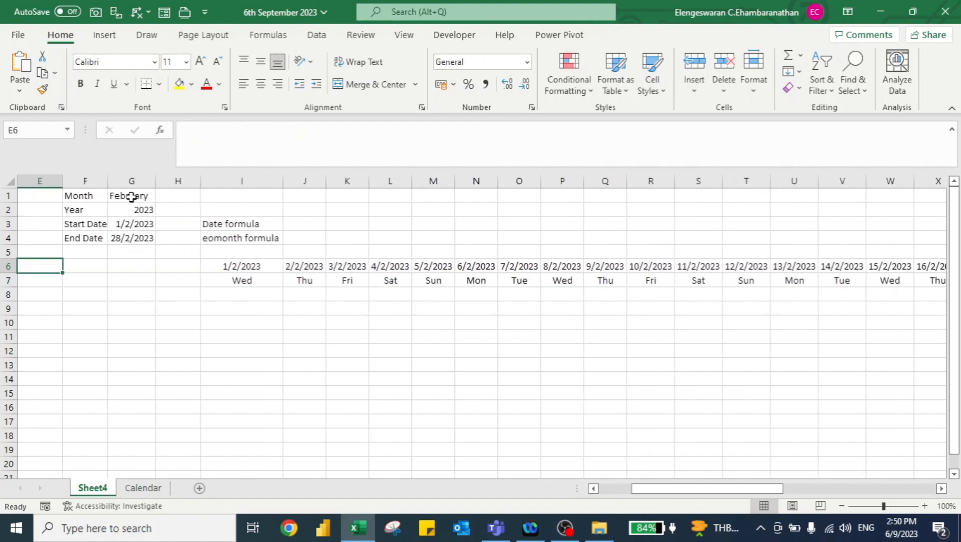
pyautogui.click(133, 198)
pyautogui.click(161, 195)
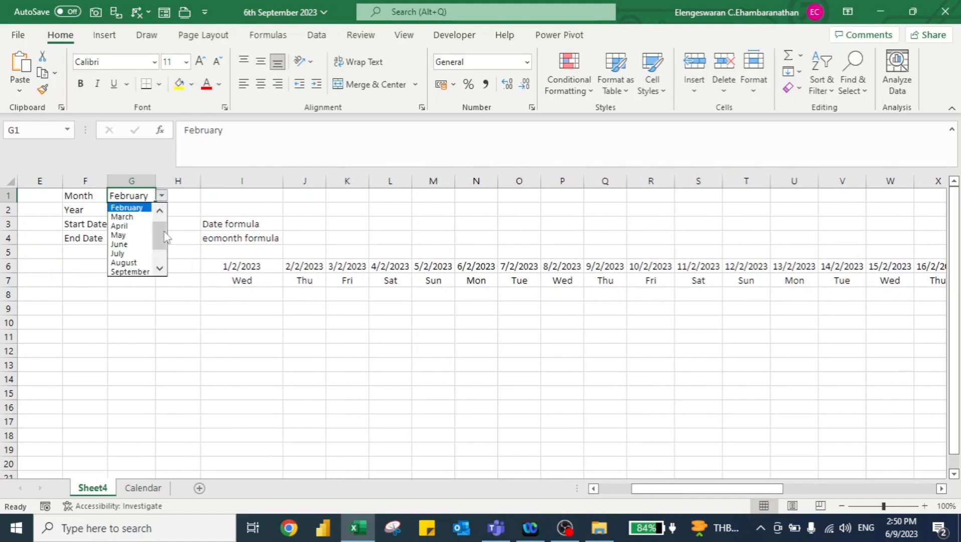
pyautogui.click(132, 271)
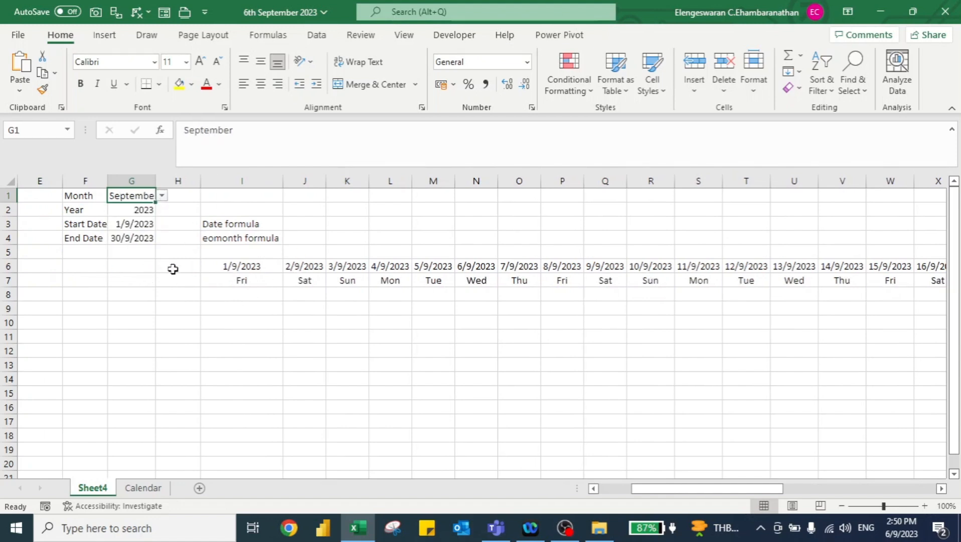
# Step: Examine the dates and weekdays in rows 6 and 7 from the start to the end of September 2023
pyautogui.click(252, 270)
pyautogui.hotkey('ctrl', 'Right')
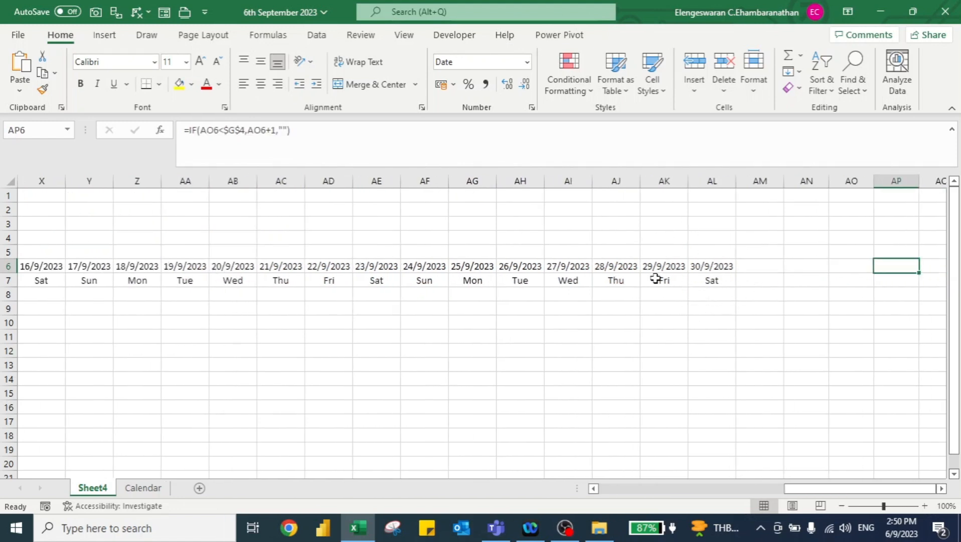
pyautogui.hotkey('ctrl', 'Left')
pyautogui.press('Left')
pyautogui.press('Left')
pyautogui.press('Left')
pyautogui.press('Right')
pyautogui.press('Right')
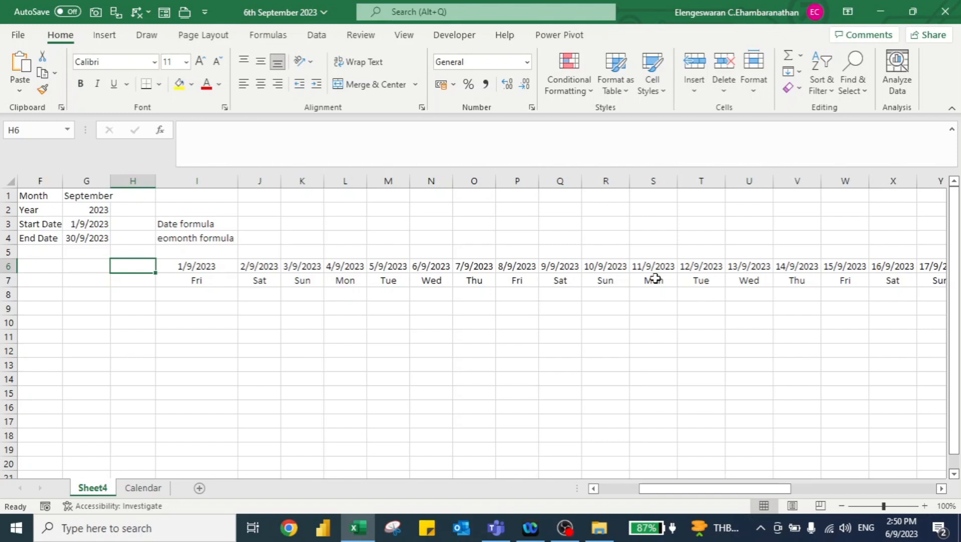
pyautogui.press('Right')
pyautogui.press('Right')
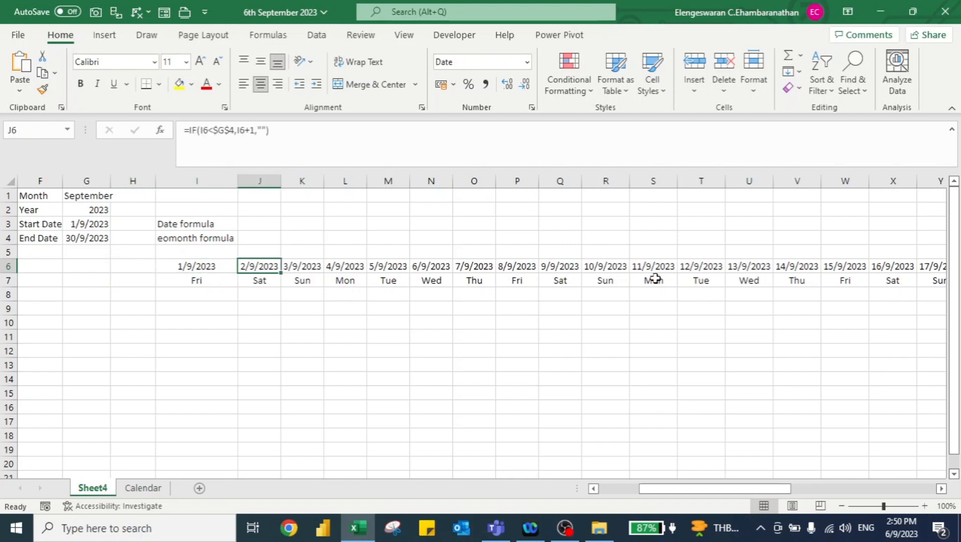
# Step: Enter the formula =WEEKDAY(I6,1) in cell I10 to number the weekday of the first date
pyautogui.press('Down')
pyautogui.press('Down')
pyautogui.press('Down')
pyautogui.press('Down')
pyautogui.press('Left')
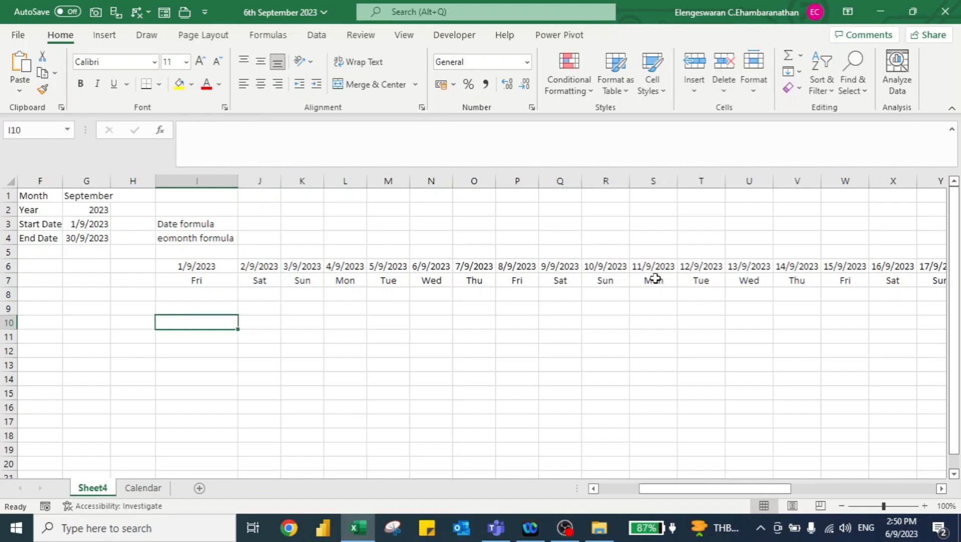
pyautogui.write('=weekd')
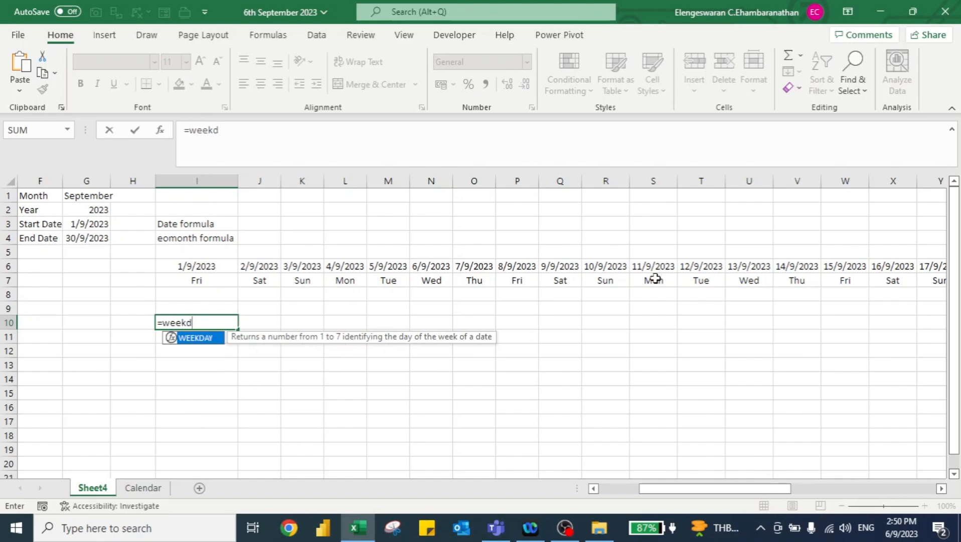
pyautogui.write('ay(')
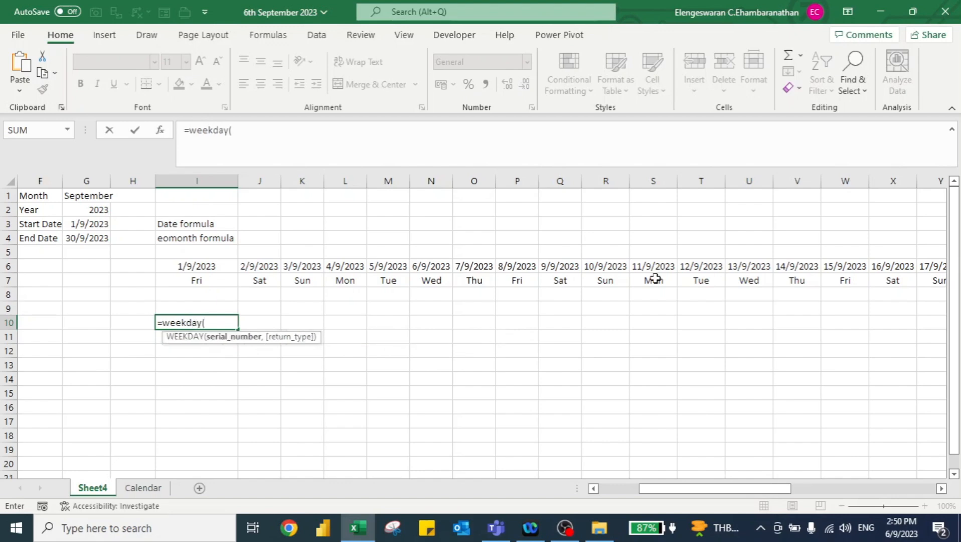
pyautogui.click(192, 261)
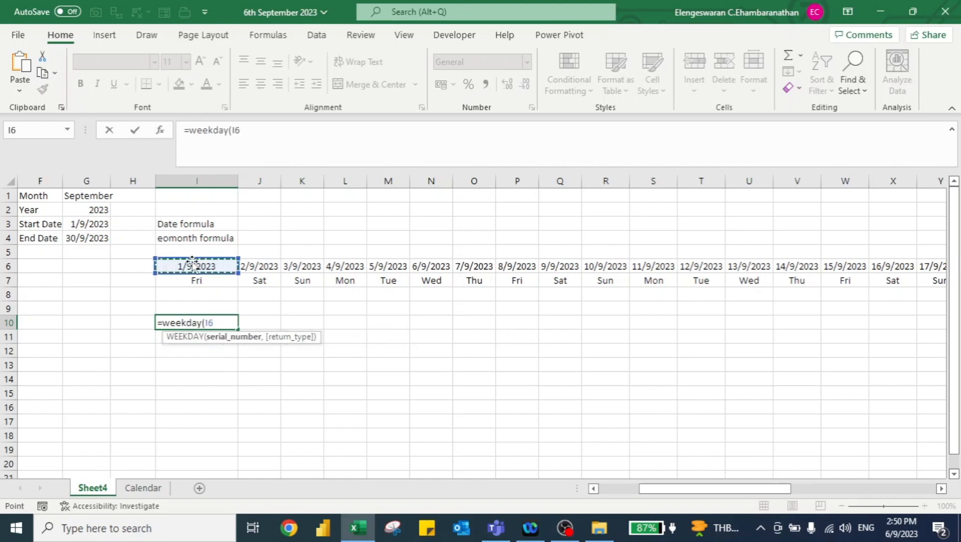
pyautogui.write(',')
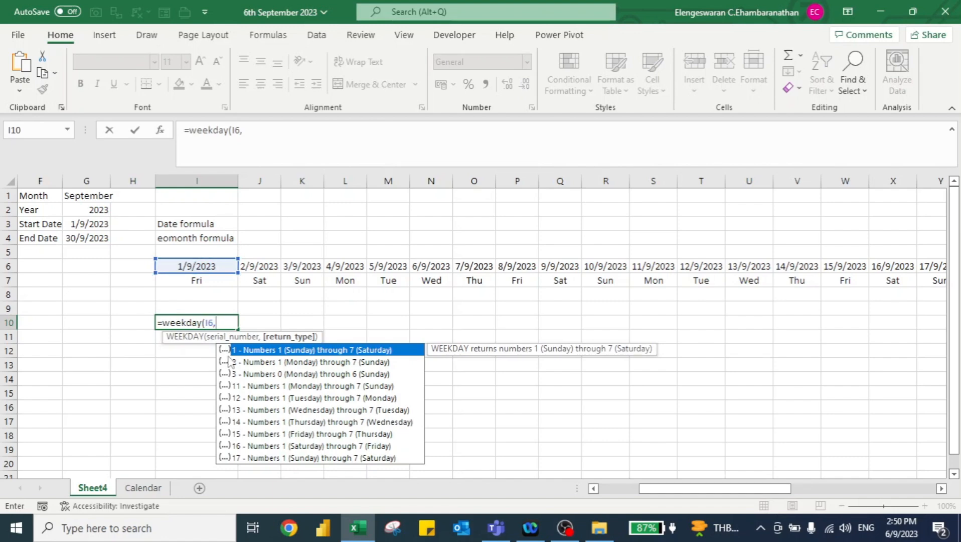
pyautogui.write('1)')
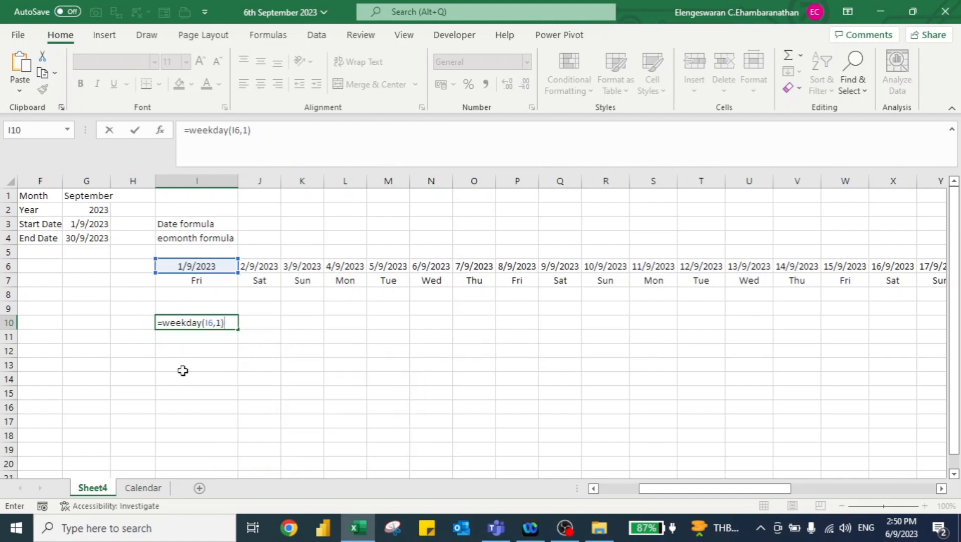
pyautogui.press('Return')
pyautogui.press('Up')
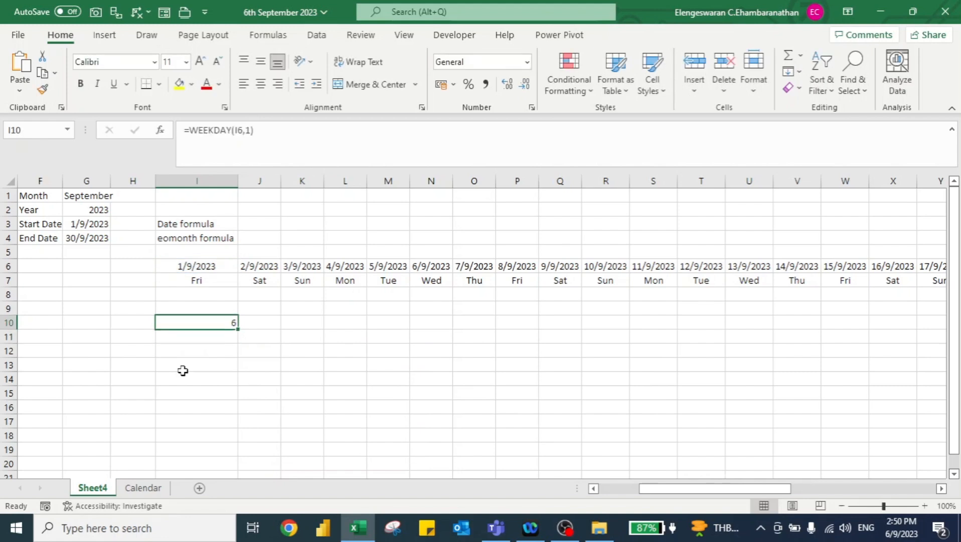
# Step: Re-enter the WEEKDAY formula in I10 for the date in I6, with return type 1 (Sunday through Saturday)
pyautogui.write('=weekday')
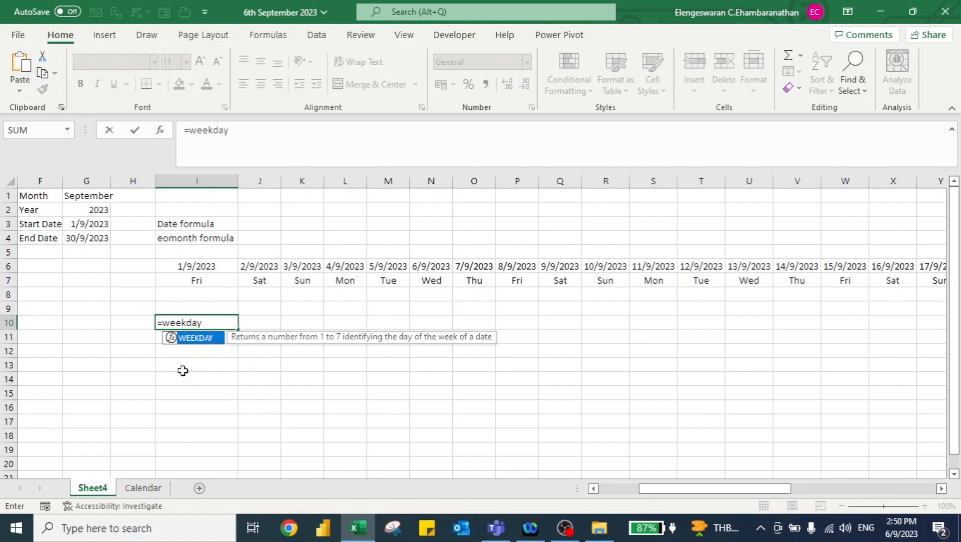
pyautogui.write('(')
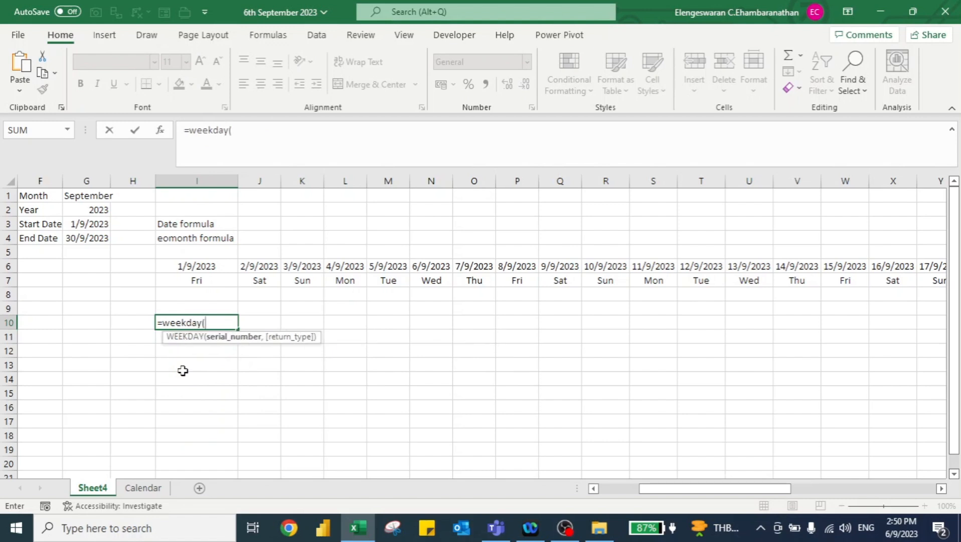
pyautogui.click(200, 268)
pyautogui.write(',')
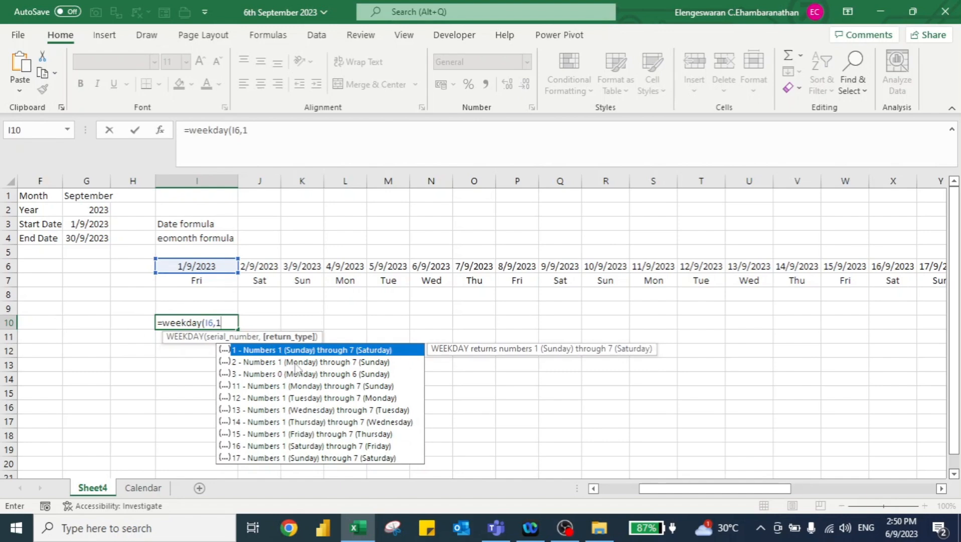
pyautogui.write('1)')
pyautogui.press('Return')
pyautogui.press('Up')
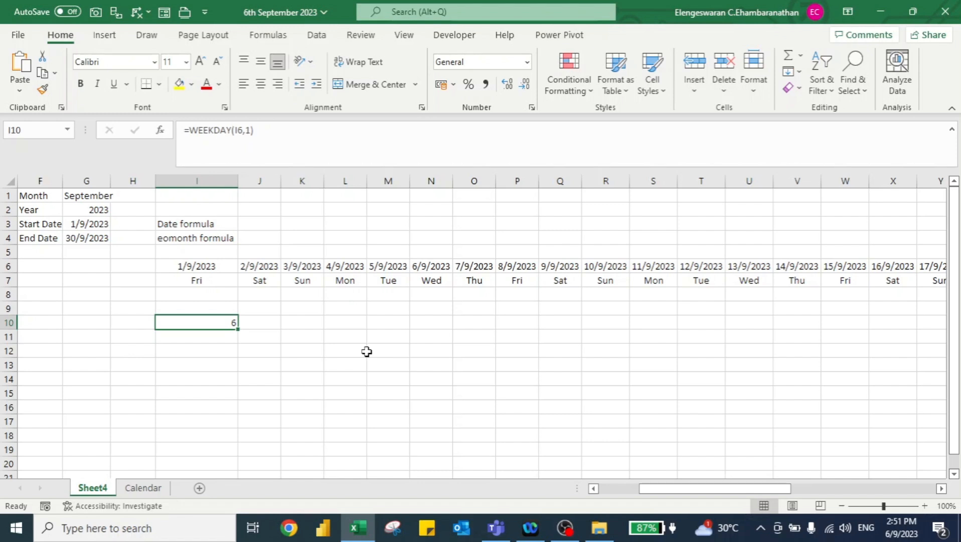
# Step: Fill the WEEKDAY formula from cell I10 across row 10 to column S
pyautogui.hotkey('shift', 'Right')
pyautogui.hotkey('shift', 'Right')
pyautogui.hotkey('shift', 'Right')
pyautogui.hotkey('shift', 'Right')
pyautogui.hotkey('ctrl', 'r')
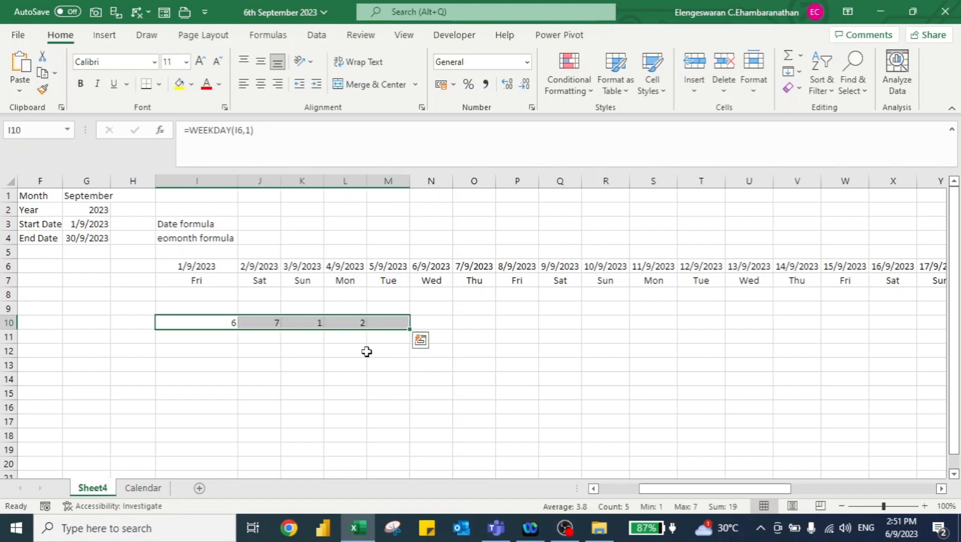
pyautogui.hotkey('shift', 'Right')
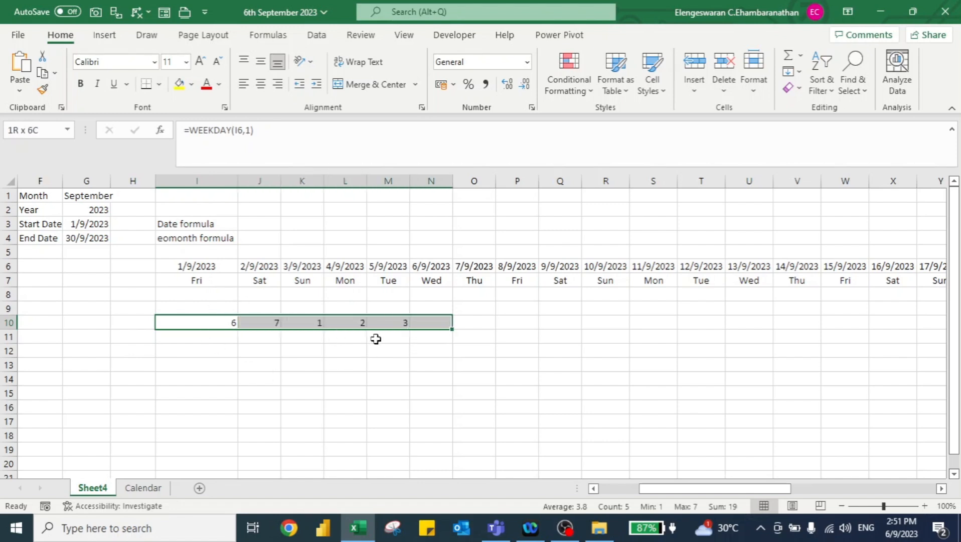
pyautogui.hotkey('shift', 'Right')
pyautogui.hotkey('shift', 'Right')
pyautogui.hotkey('shift', 'Right')
pyautogui.hotkey('shift', 'Right')
pyautogui.hotkey('shift', 'Right')
pyautogui.hotkey('ctrl', 'r')
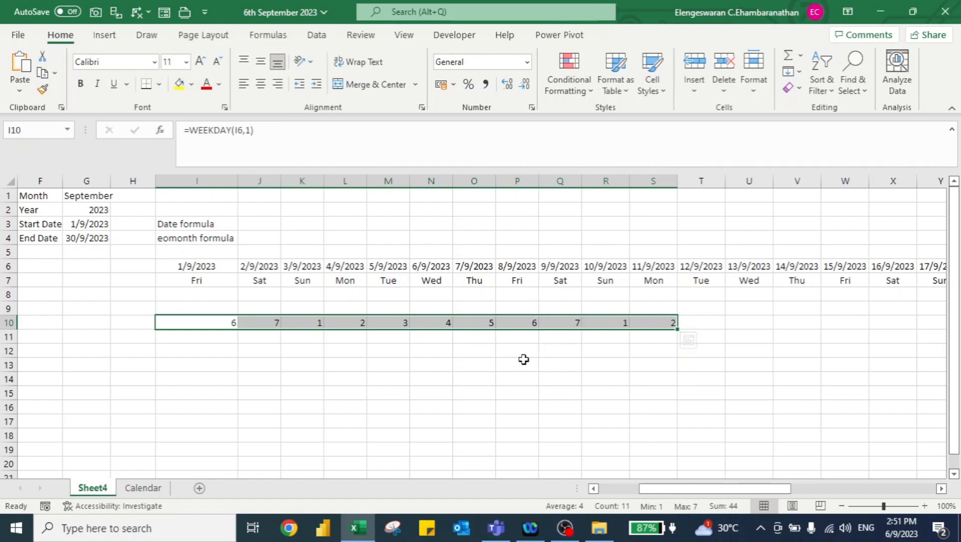
# Step: Clear the trial weekday numbers from cells I10:S10
pyautogui.press('Left')
pyautogui.press('Right')
pyautogui.hotkey('ctrl', 'shift', 'Right')
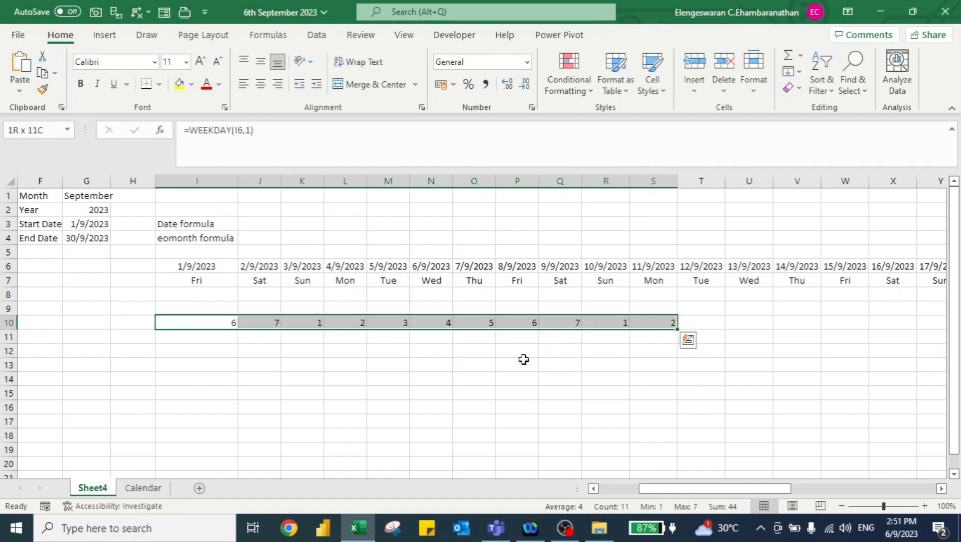
pyautogui.press('Delete')
# Step: Enter the formula =OR(WEEKDAY(I6)=1,WEEKDAY(I6)=7) in cell I10 to test whether the first date falls on a weekend
pyautogui.press('Left')
pyautogui.press('Right')
pyautogui.write('=or')
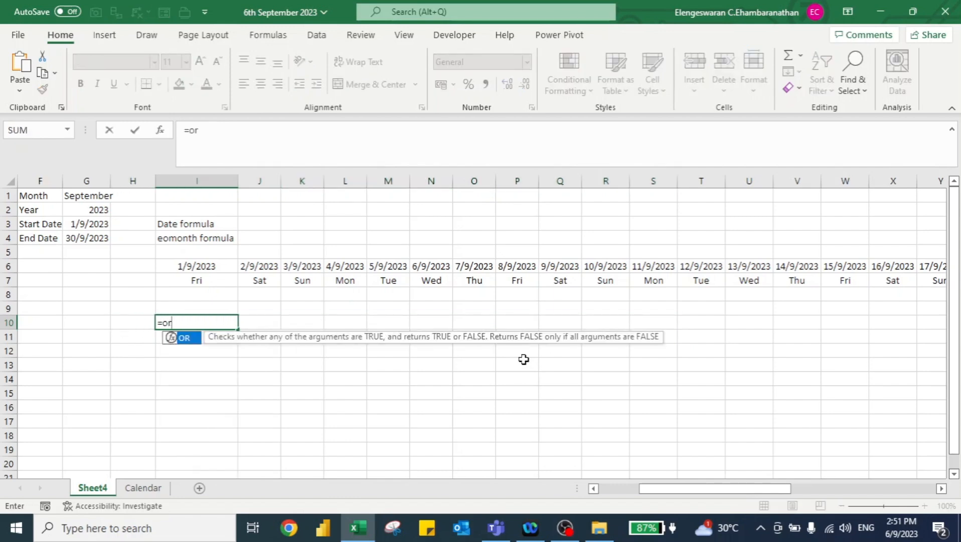
pyautogui.write('(weekd')
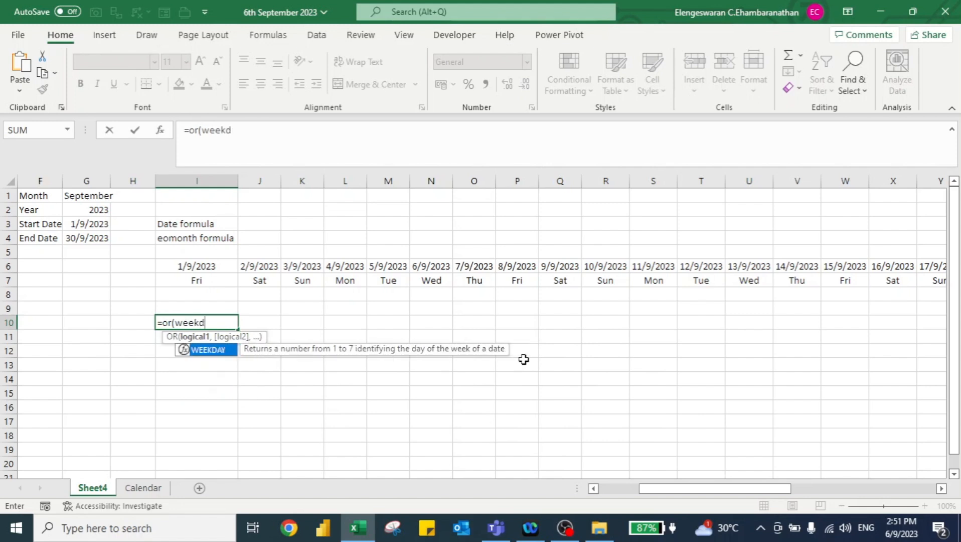
pyautogui.write('ay(')
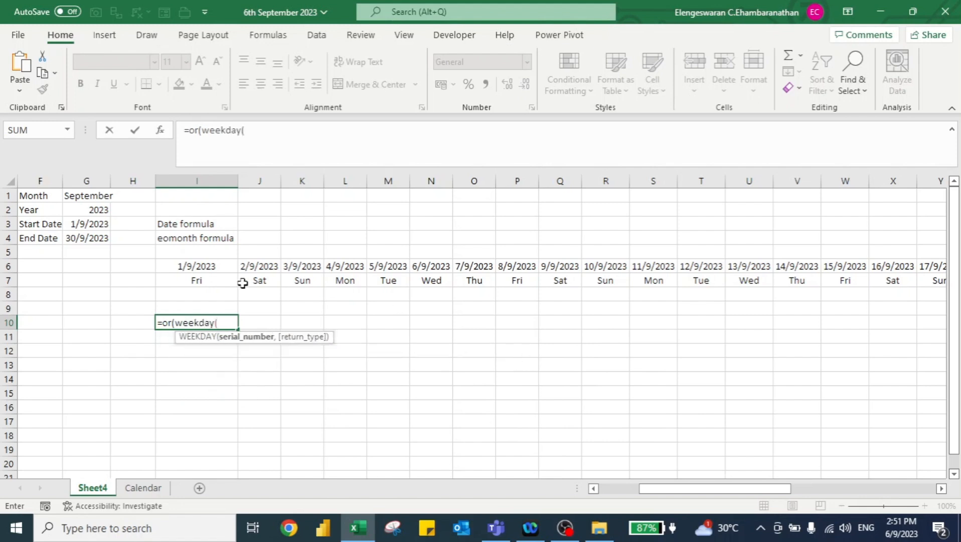
pyautogui.click(197, 265)
pyautogui.write(')=1,wee')
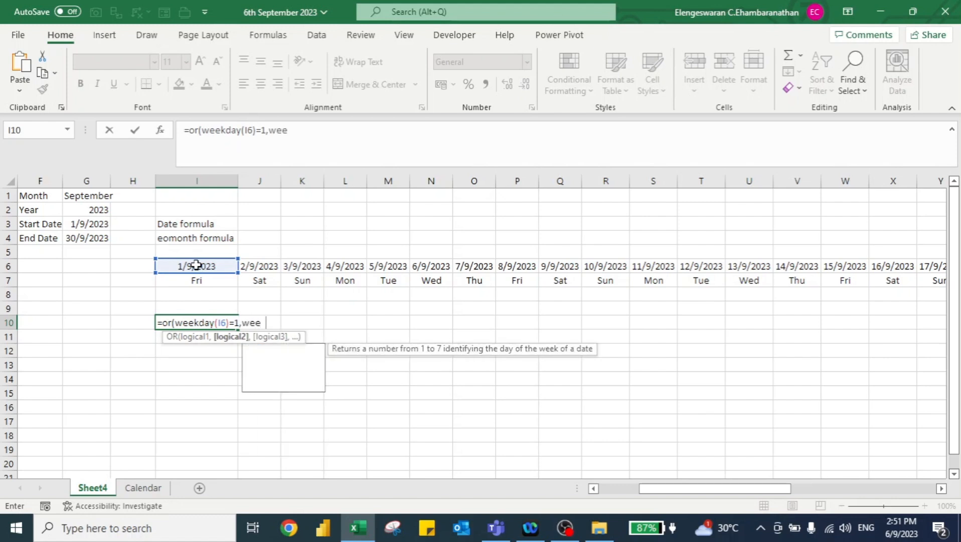
pyautogui.write('kday(')
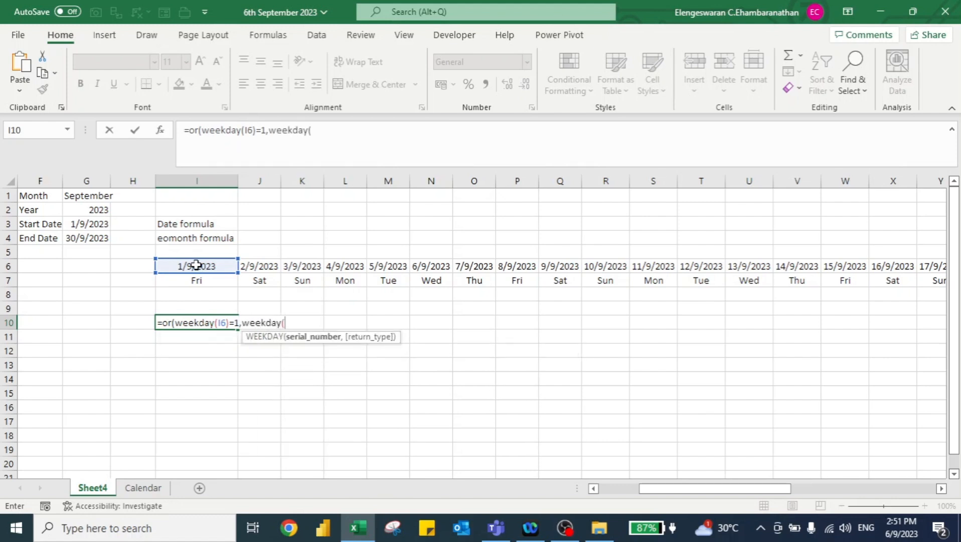
pyautogui.click(183, 265)
pyautogui.write('=7')
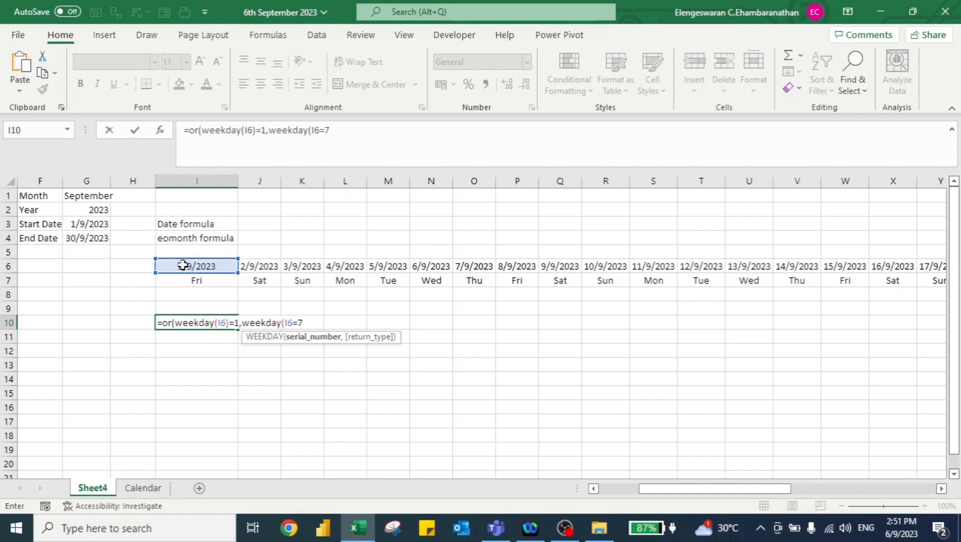
pyautogui.write(')=7)')
pyautogui.hotkey('ctrl', 'Return')
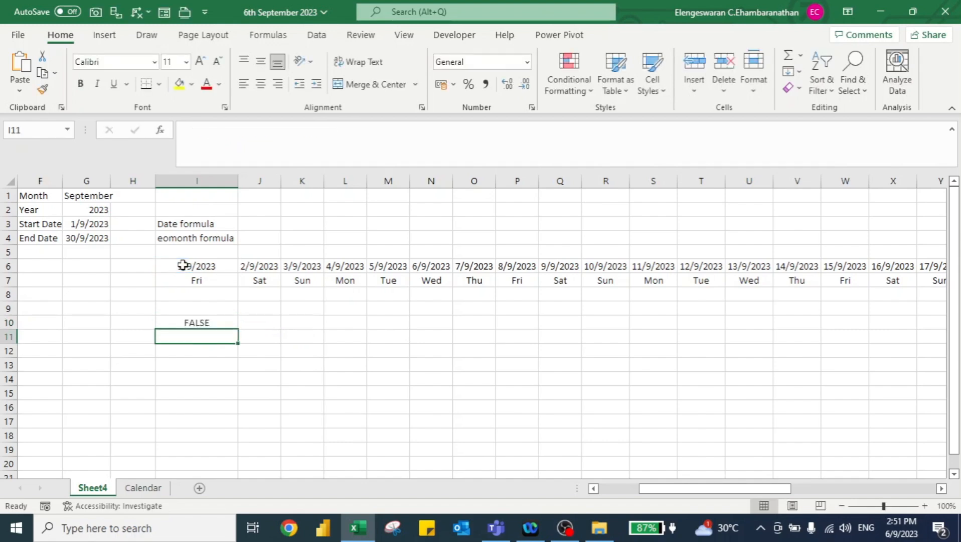
# Step: Fill the OR weekend test formula from cell I10 across row 10 to column O
pyautogui.hotkey('shift', 'Right')
pyautogui.hotkey('shift', 'Right')
pyautogui.hotkey('shift', 'Right')
pyautogui.hotkey('shift', 'Right')
pyautogui.hotkey('shift', 'Right')
pyautogui.hotkey('shift', 'Right')
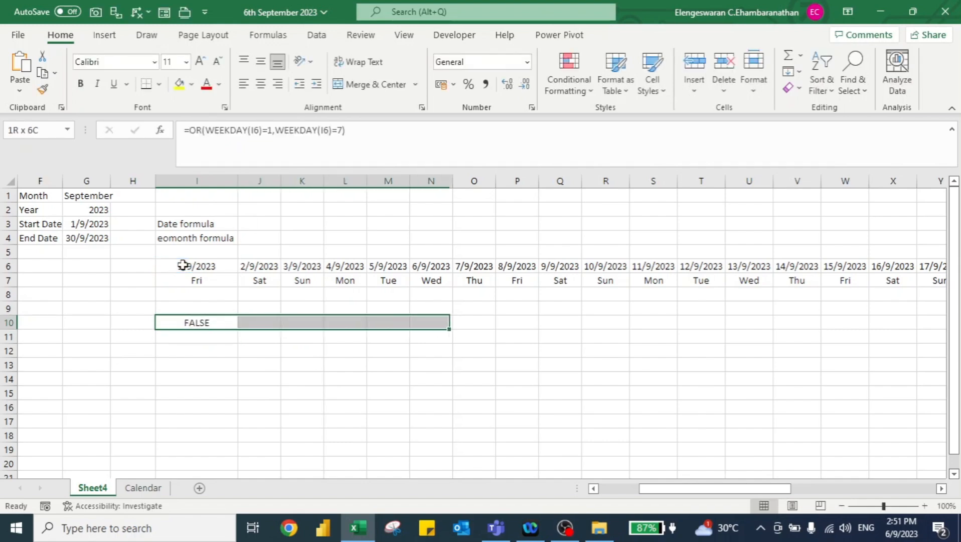
pyautogui.hotkey('ctrl', 'r')
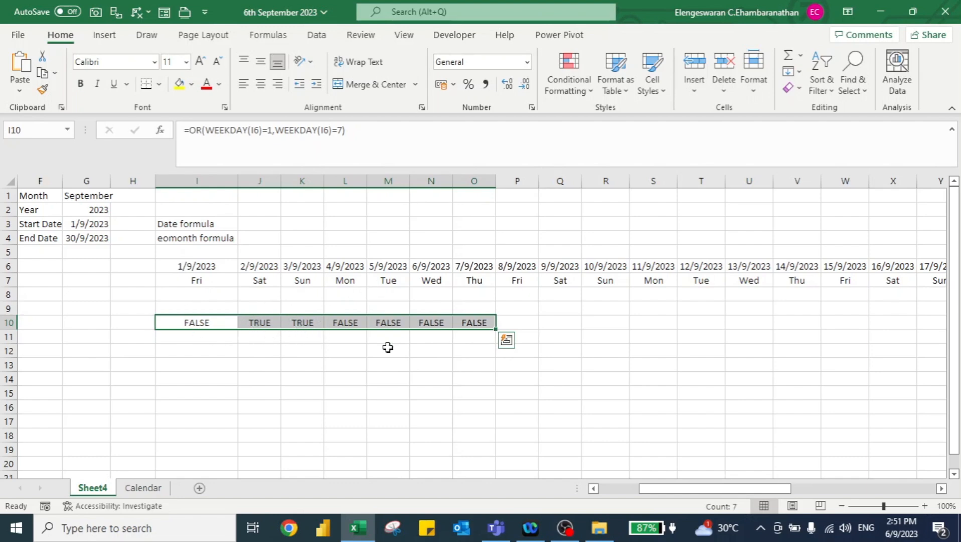
# Step: Clear the trial weekend test results from cells J10:O10, keeping the formula in I10
pyautogui.press('Left')
pyautogui.press('Right')
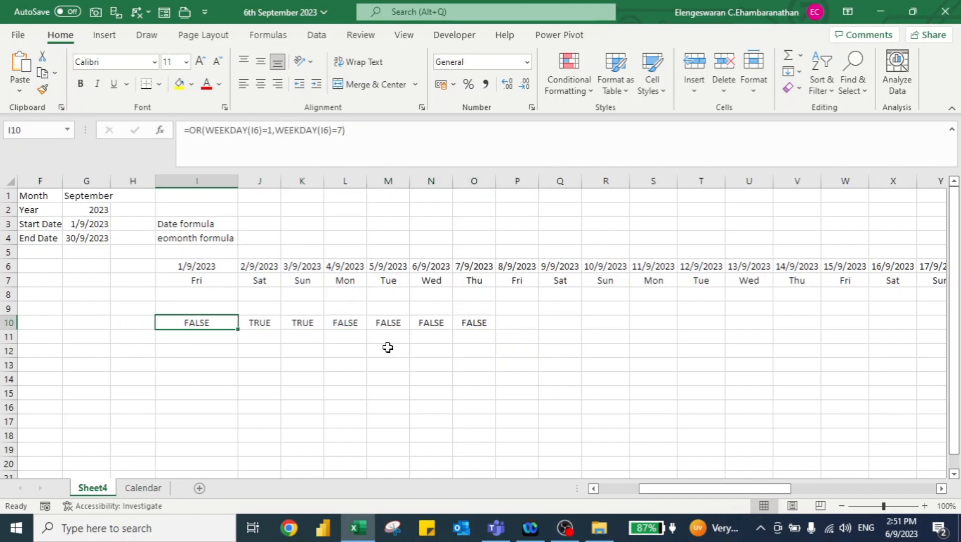
pyautogui.hotkey('ctrl', 'shift', 'Right')
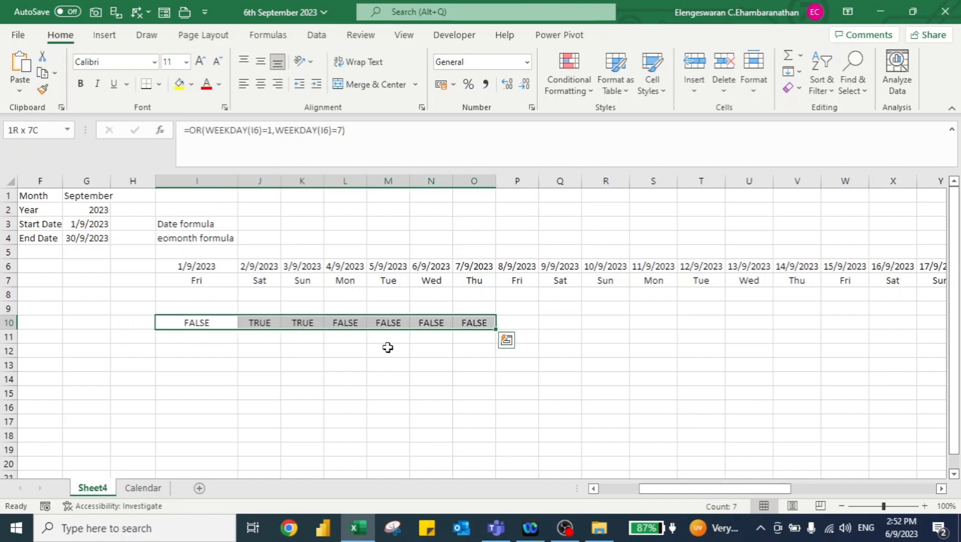
pyautogui.press('Right')
pyautogui.hotkey('ctrl', 'shift', 'Right')
pyautogui.press('Delete')
pyautogui.press('Left')
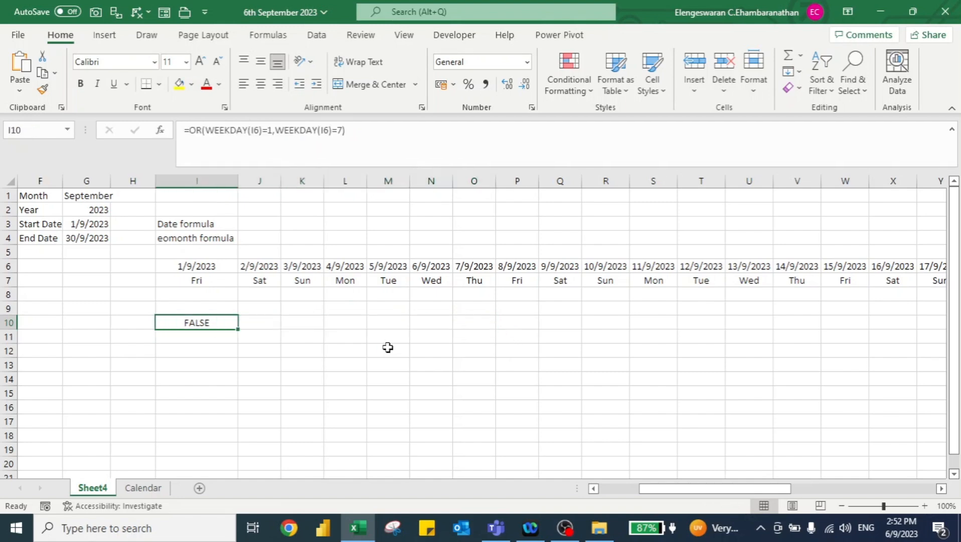
# Step: Copy the full text of the OR weekend test formula in cell I10, leaving the cell as it is
pyautogui.press('F2')
pyautogui.hotkey('shift', 'Home')
pyautogui.hotkey('ctrl', 'c')
pyautogui.press('Return')
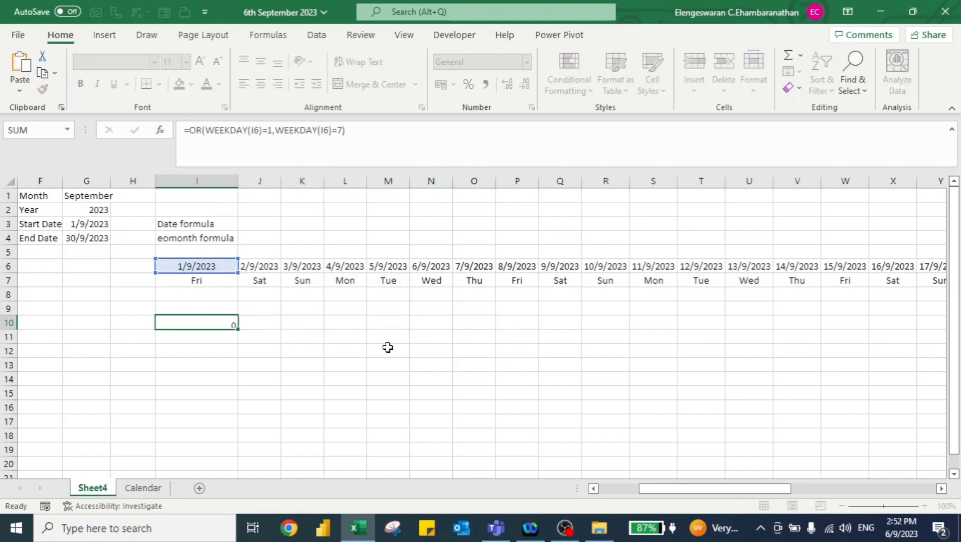
pyautogui.press('Up')
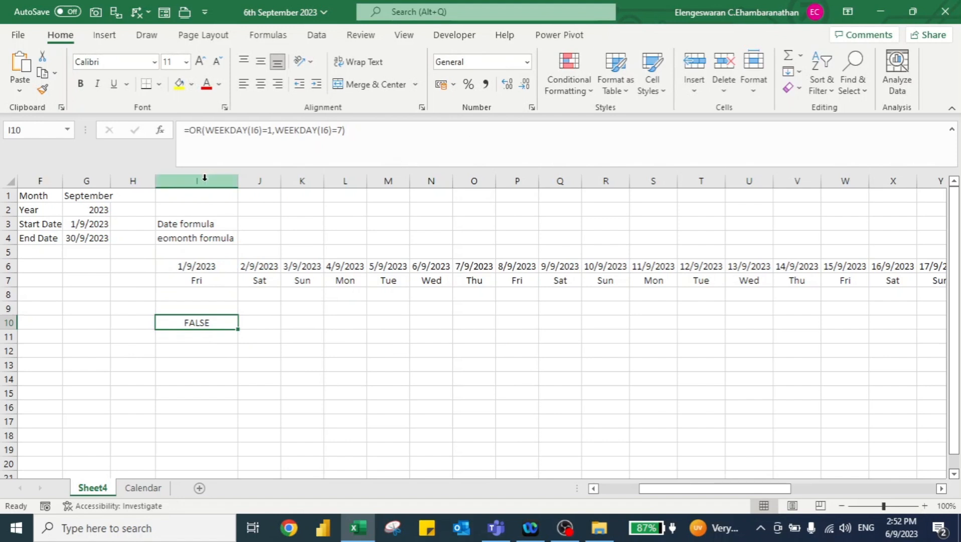
# Step: Start a new conditional formatting rule based on a formula for the date and weekday rows, I6:AP7
pyautogui.press('Up')
pyautogui.press('Up')
pyautogui.press('Up')
pyautogui.press('Up')
pyautogui.hotkey('shift', 'Down')
pyautogui.hotkey('ctrl', 'shift', 'Right')
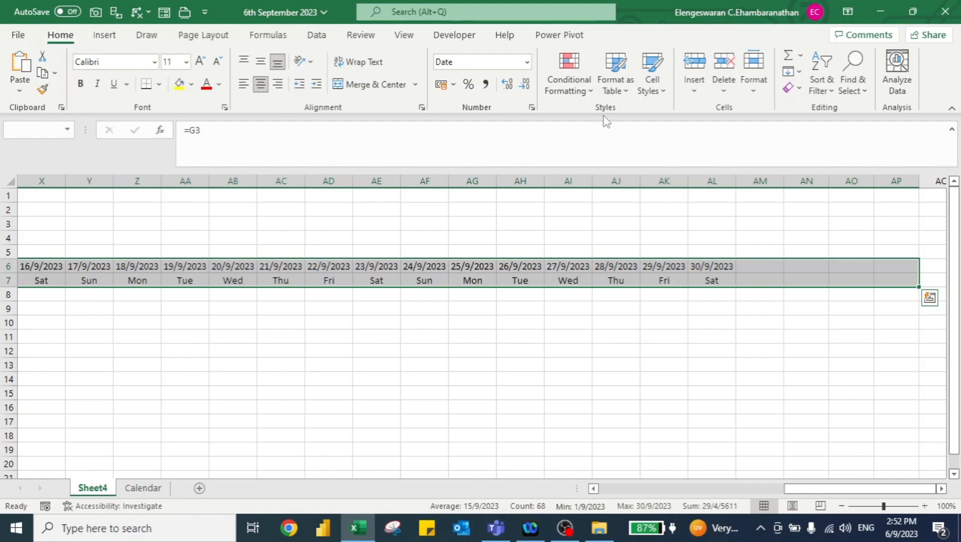
pyautogui.click(571, 73)
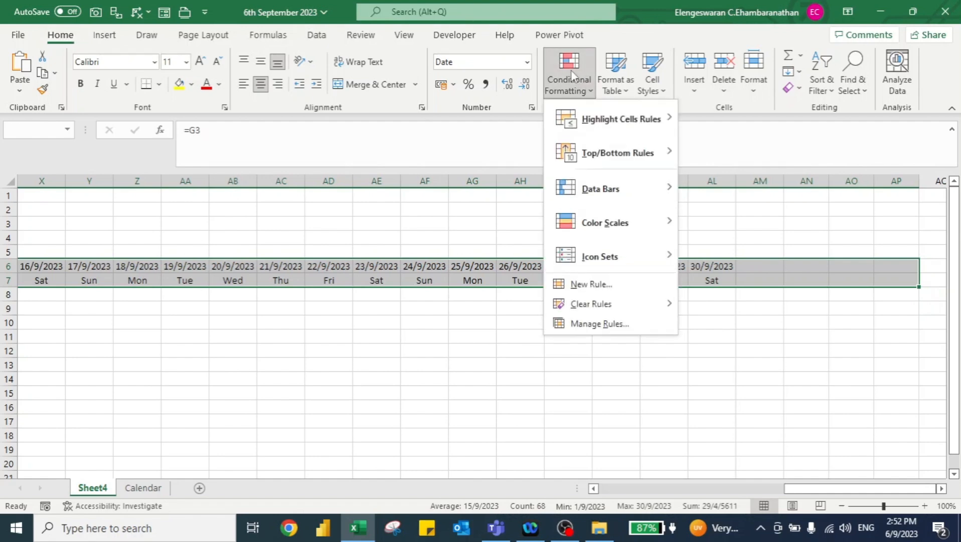
pyautogui.click(584, 284)
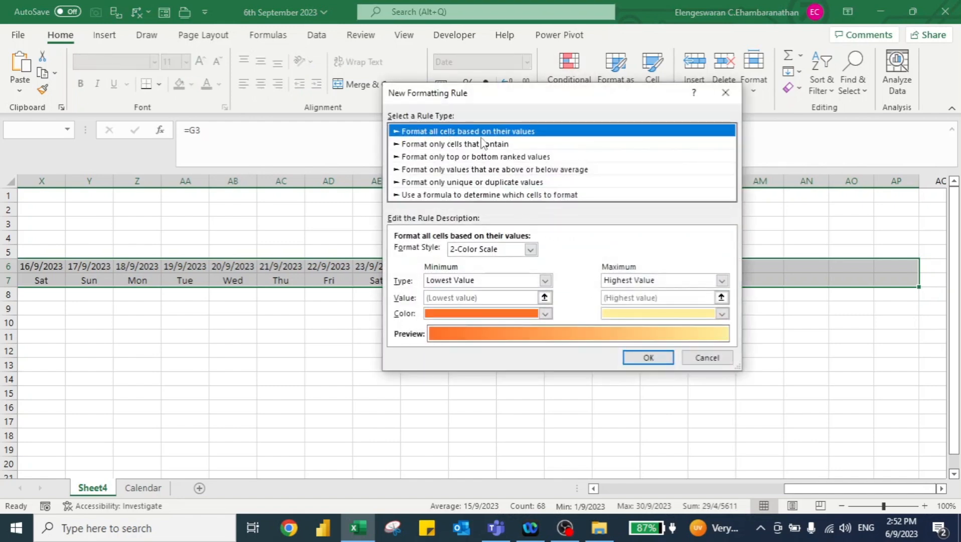
pyautogui.click(461, 196)
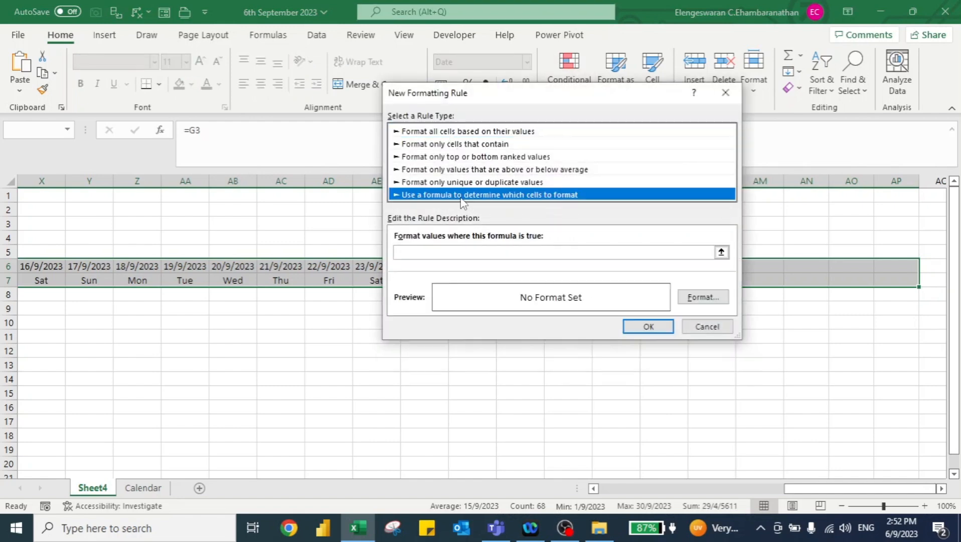
# Step: Set the rule's formula to =OR(WEEKDAY(I$6)=1,WEEKDAY(I$6)=7), pasting the copied test and locking only the row of both references
pyautogui.click(420, 255)
pyautogui.hotkey('ctrl', 'v')
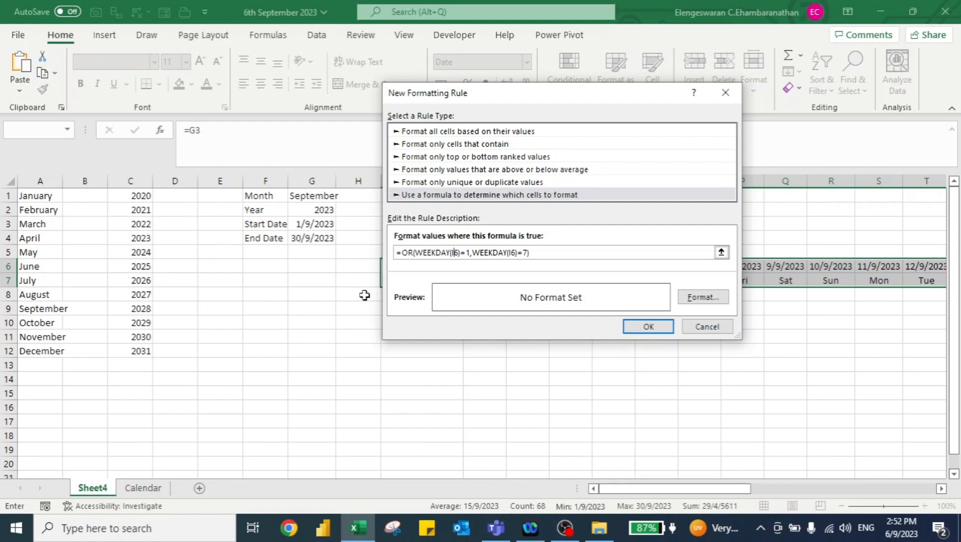
pyautogui.press('F4')
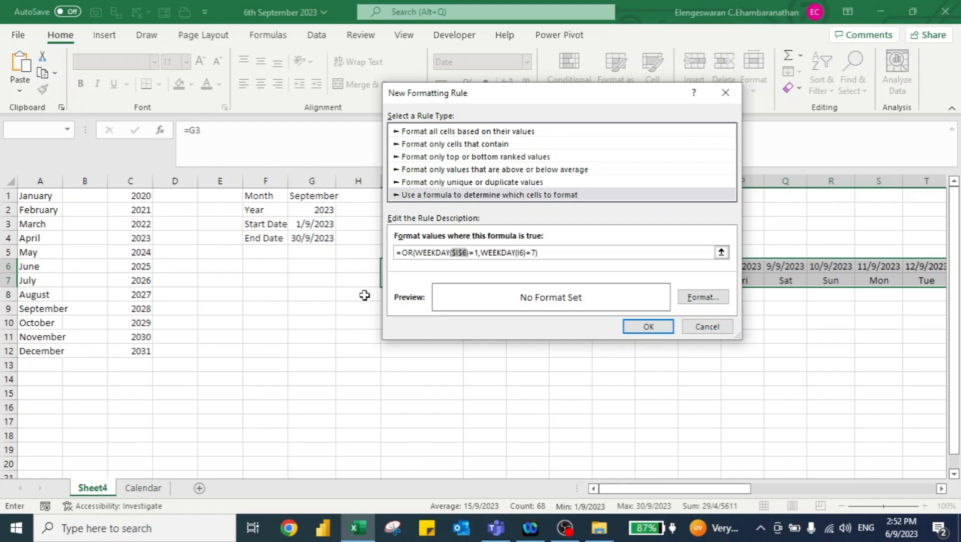
pyautogui.press('F4')
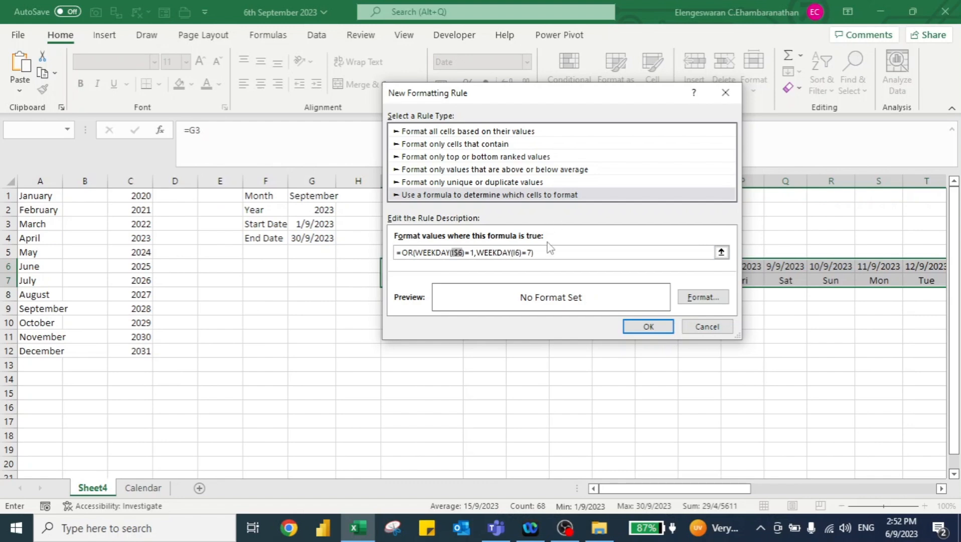
pyautogui.press('F4')
# Step: Give the rule a yellow fill with bold text and apply it to the calendar rows
pyautogui.click(697, 296)
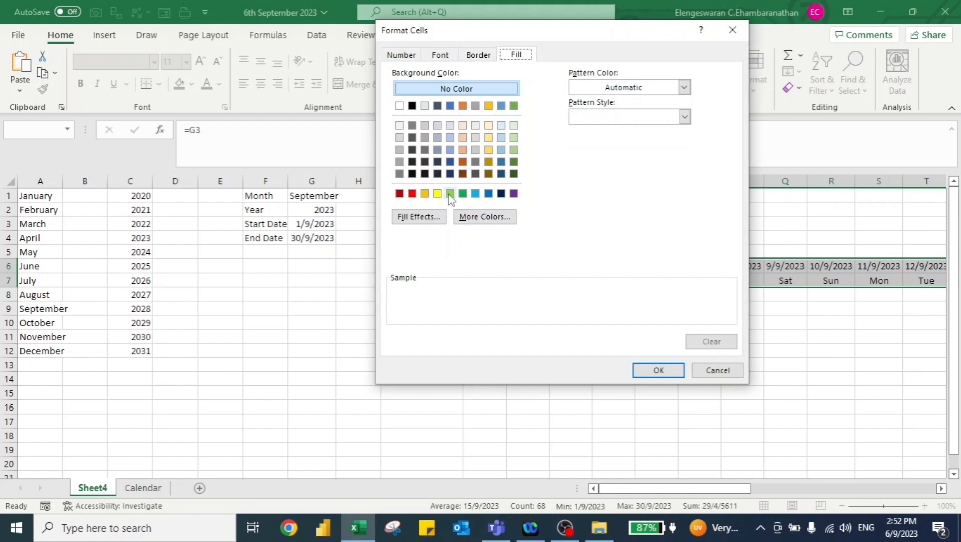
pyautogui.click(438, 193)
pyautogui.click(436, 55)
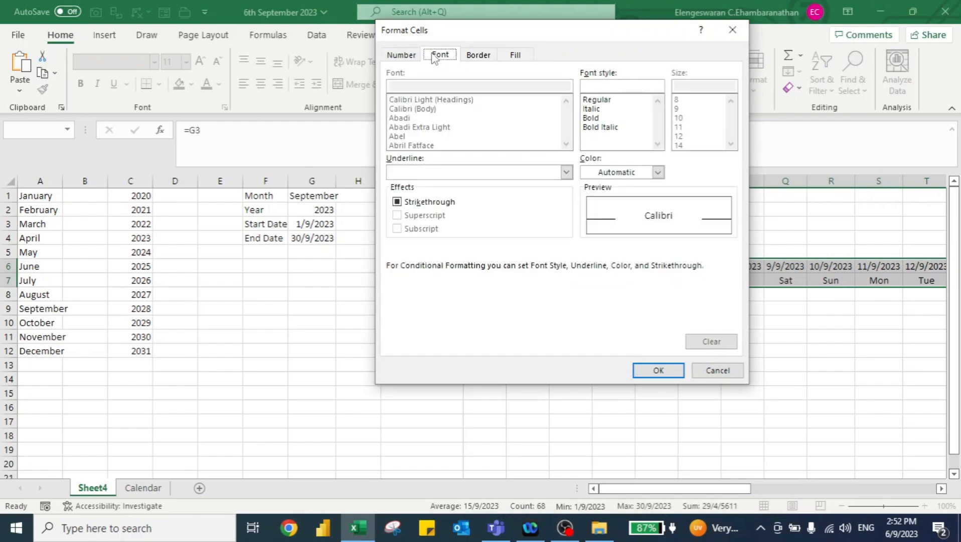
pyautogui.click(593, 119)
pyautogui.click(662, 372)
pyautogui.click(653, 327)
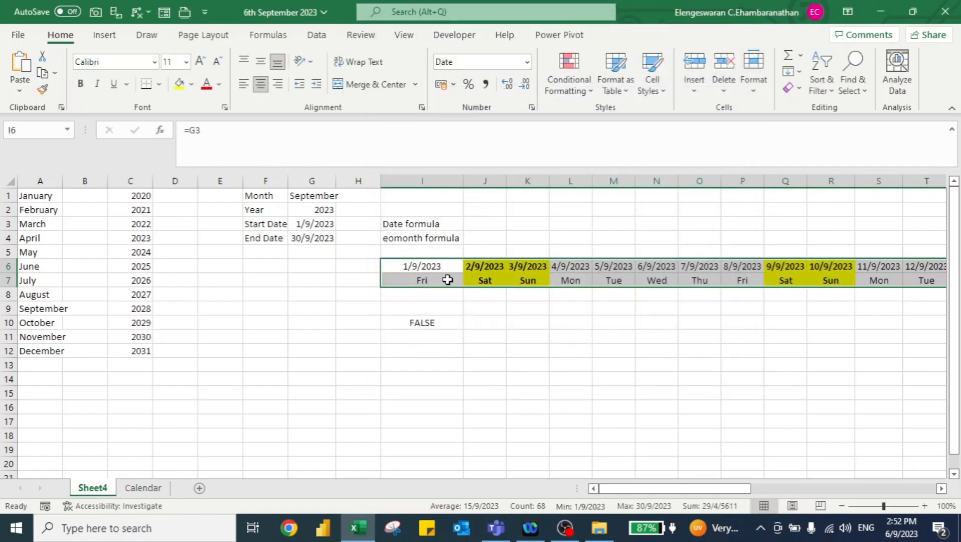
# Step: Test the weekend highlighting by changing the month in G1 to August and then to May
pyautogui.click(308, 197)
pyautogui.click(341, 197)
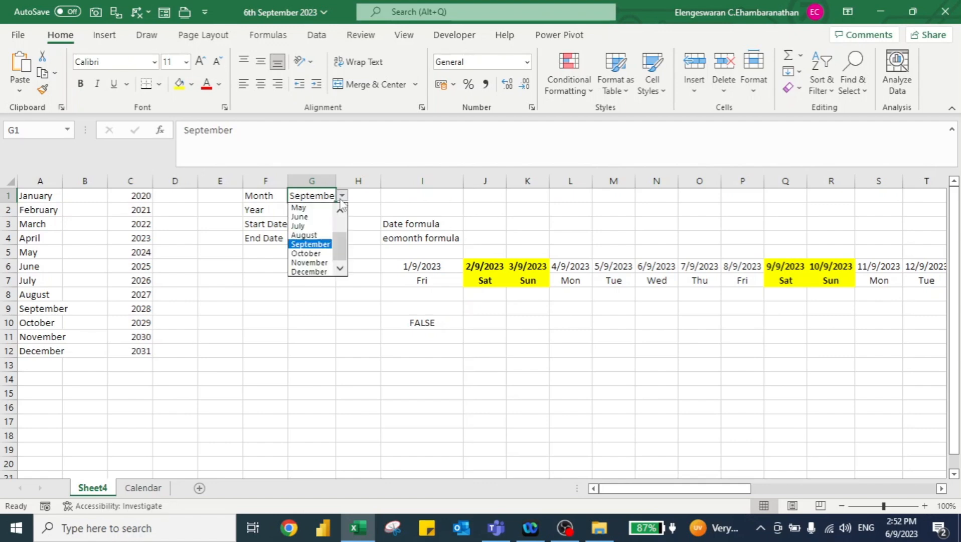
pyautogui.click(306, 234)
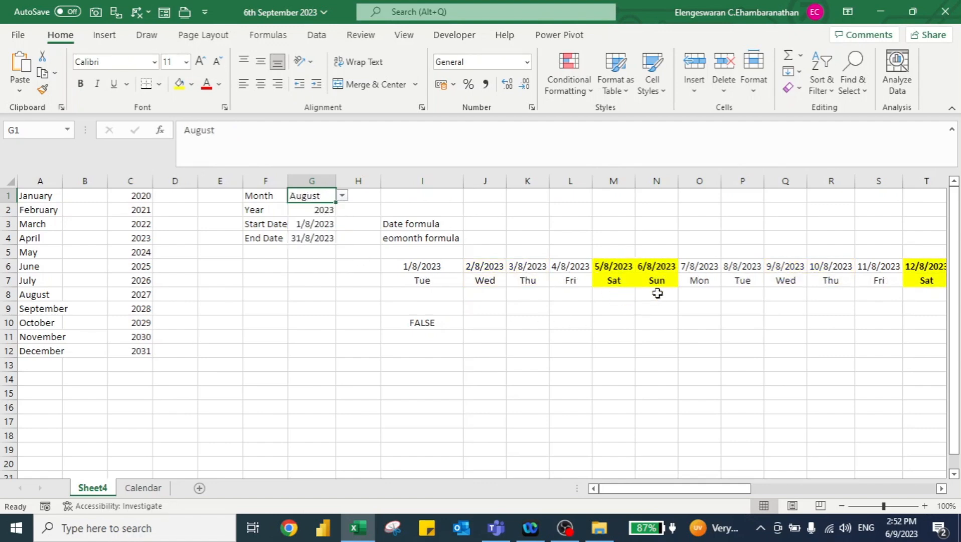
pyautogui.click(341, 196)
pyautogui.click(321, 207)
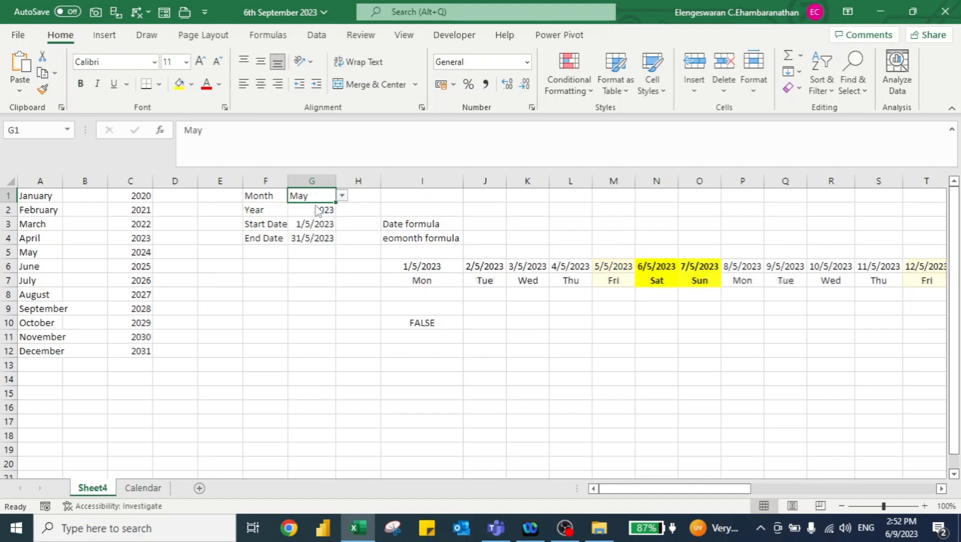
# Step: Open the conditional formatting rules for I6:AP7 and review the weekend rule's formula and format
pyautogui.click(427, 271)
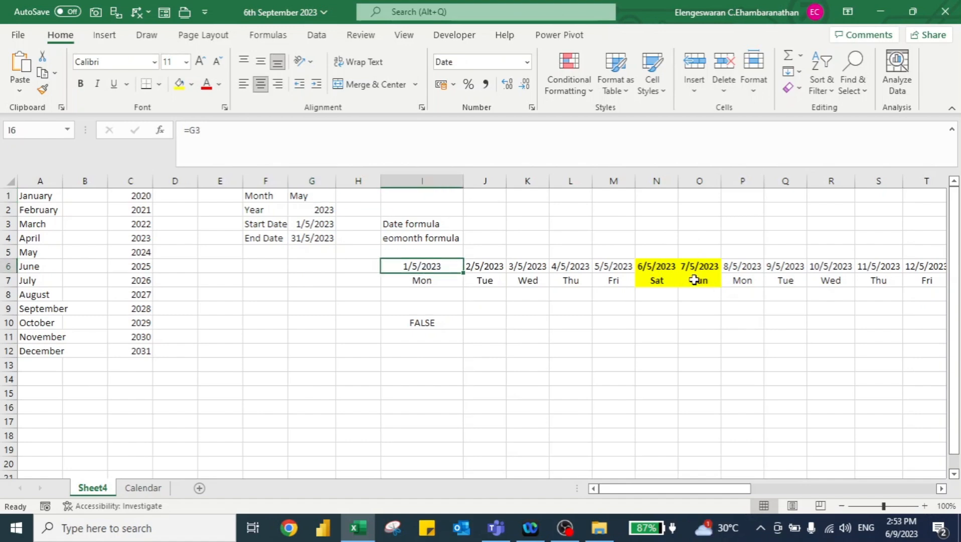
pyautogui.moveTo(660, 291); pyautogui.dragTo(697, 385)
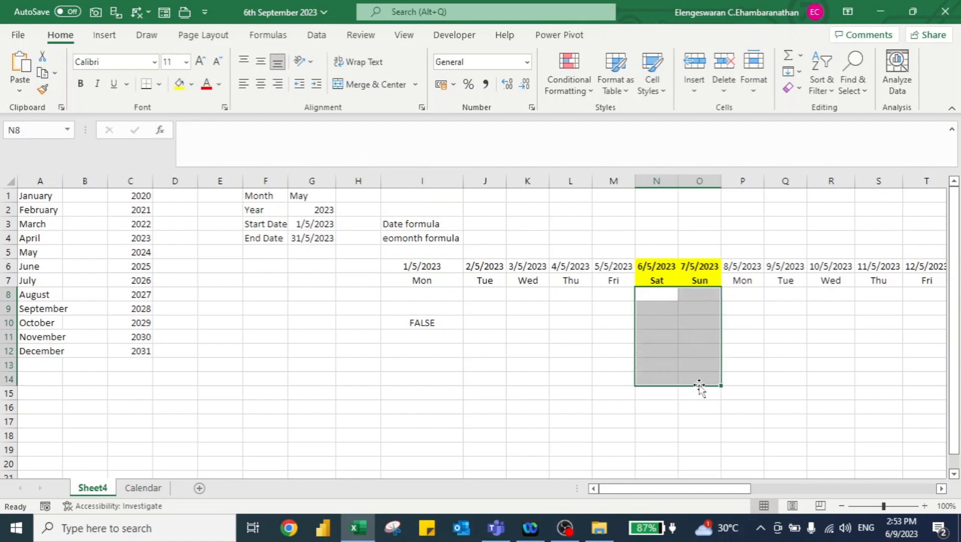
pyautogui.click(452, 258)
pyautogui.hotkey('ctrl', 'shift', 'Down')
pyautogui.hotkey('ctrl', 'shift', 'Right')
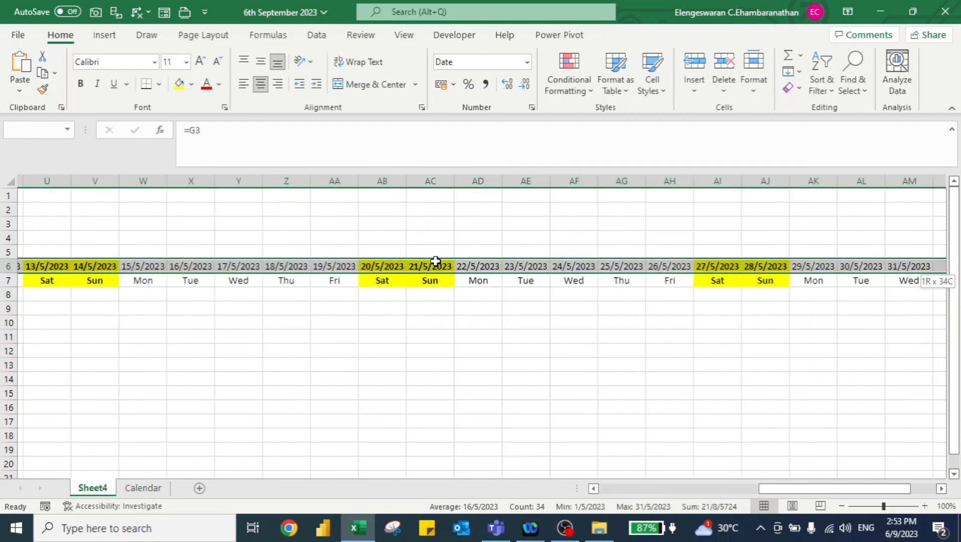
pyautogui.click(587, 89)
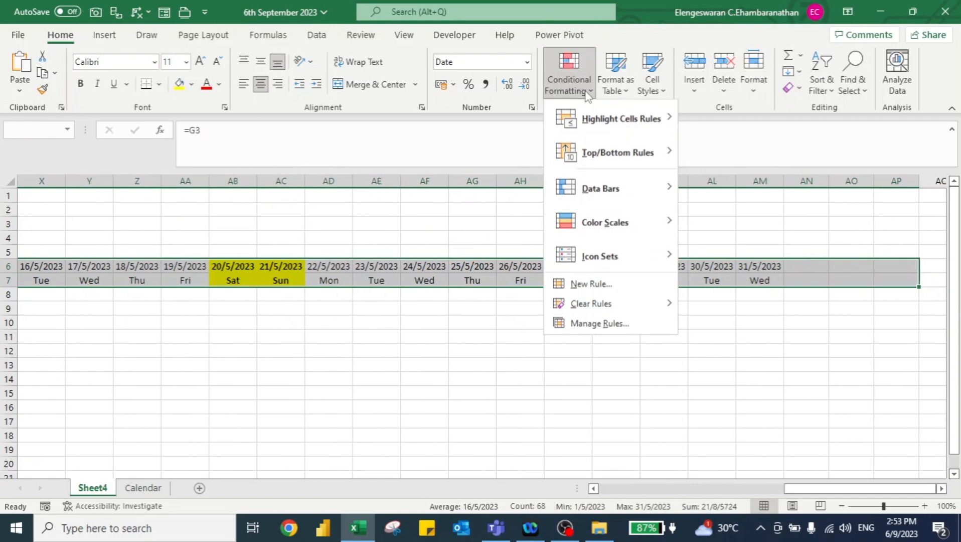
pyautogui.click(593, 324)
pyautogui.click(433, 194)
pyautogui.click(401, 162)
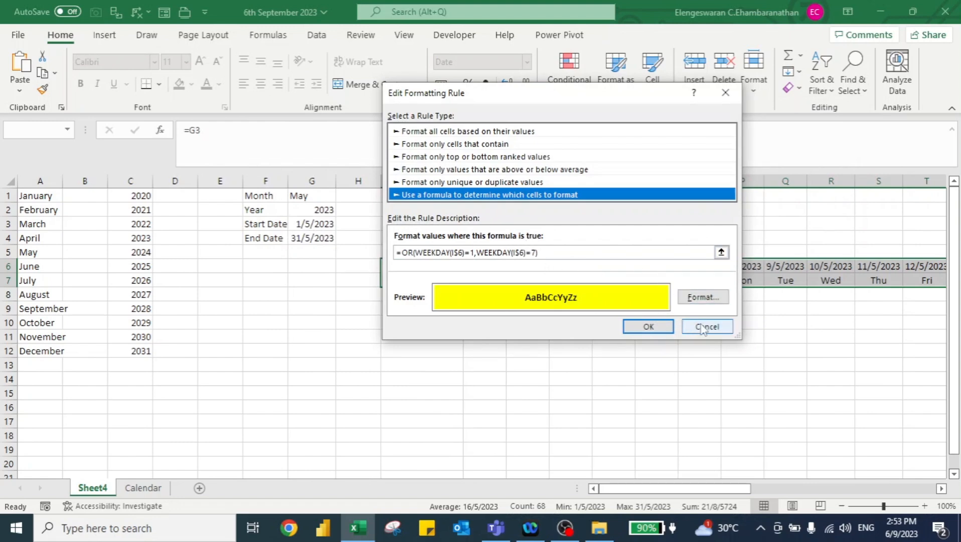
pyautogui.click(648, 326)
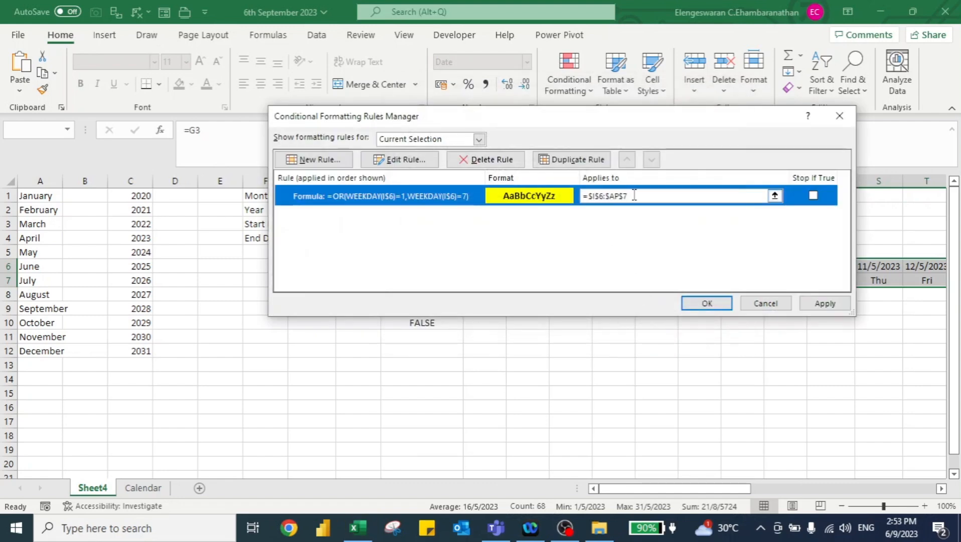
# Step: Extend the weekend rule's range to =$I$6:$AP$12 and apply the change
pyautogui.click(634, 195)
pyautogui.press('BackSpace')
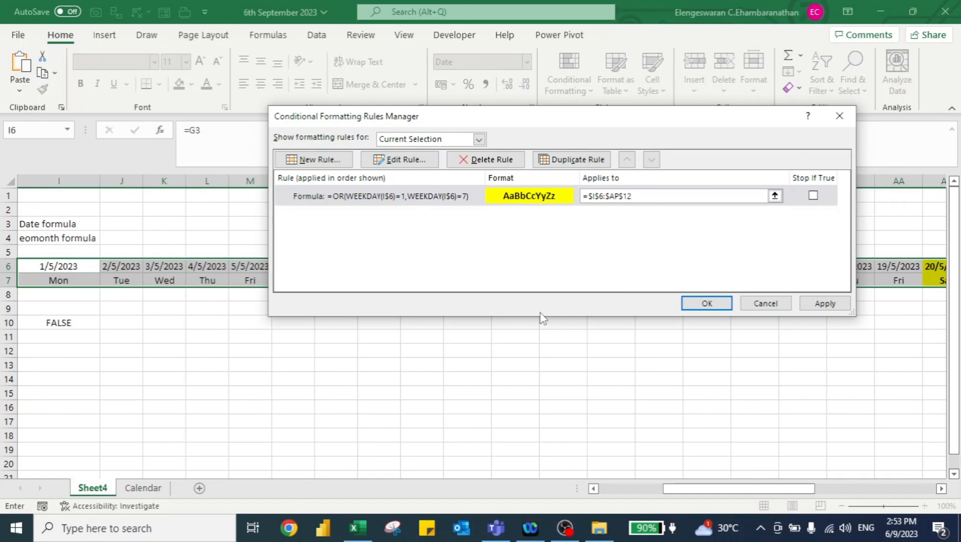
pyautogui.click(808, 304)
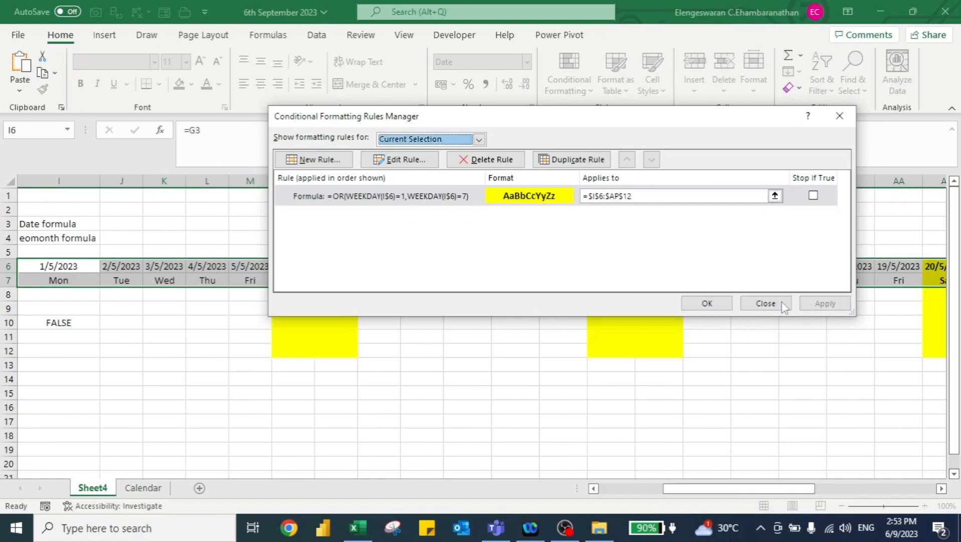
# Step: Confirm the conditional formatting rule changes and test the extended weekend highlighting by setting the month in G1 to September
pyautogui.click(707, 303)
pyautogui.press('Left')
pyautogui.press('Left')
pyautogui.press('Left')
pyautogui.press('Left')
pyautogui.press('Left')
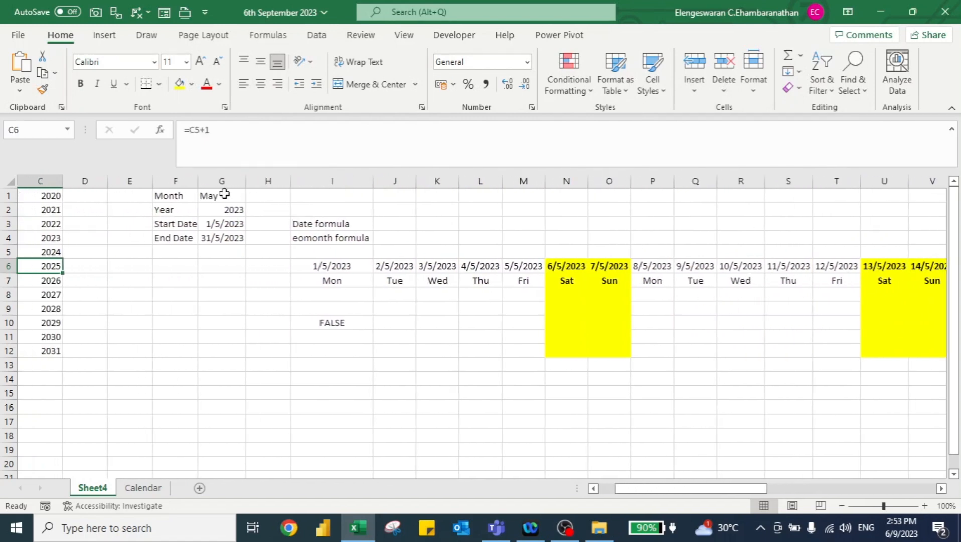
pyautogui.click(224, 194)
pyautogui.click(251, 195)
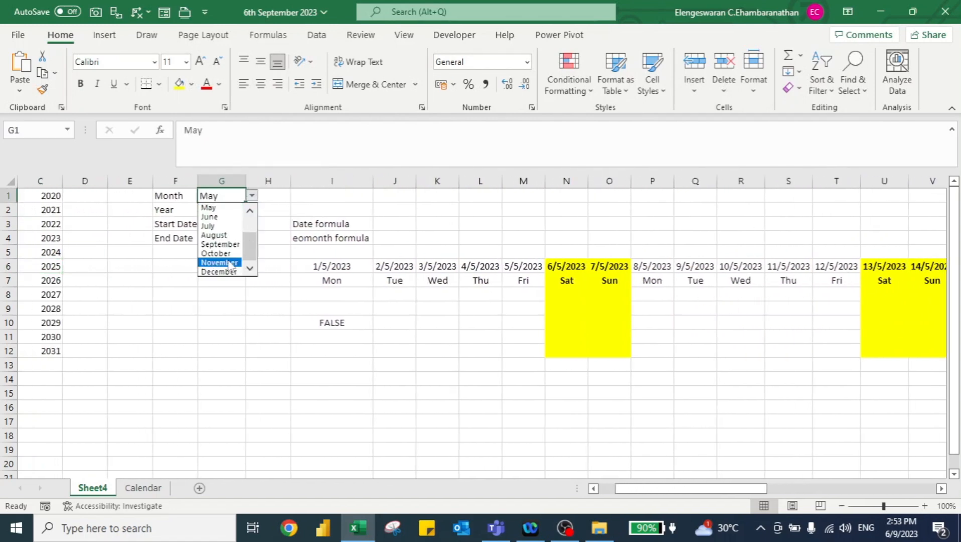
pyautogui.click(219, 243)
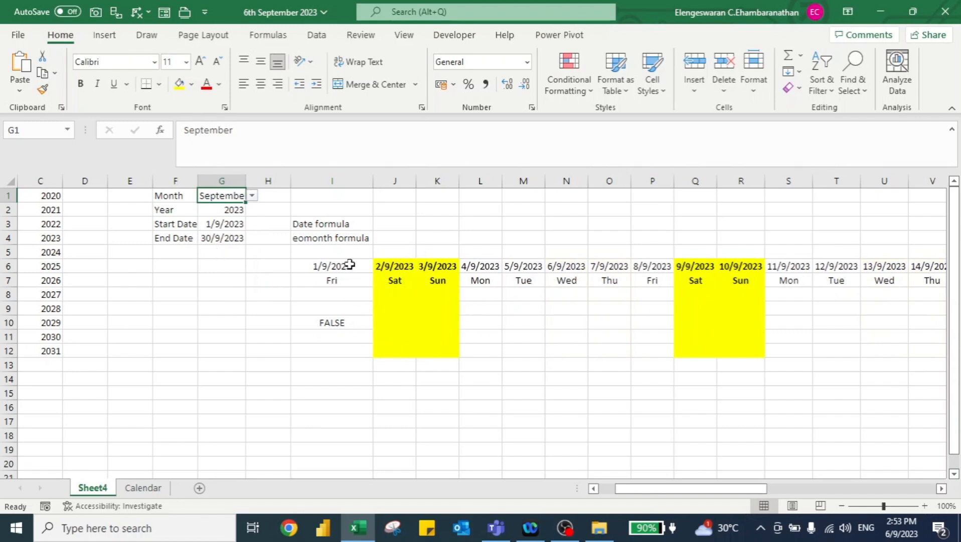
# Step: Set the month in G1 back to May and check the weekend highlighting across the calendar to its last column
pyautogui.click(252, 195)
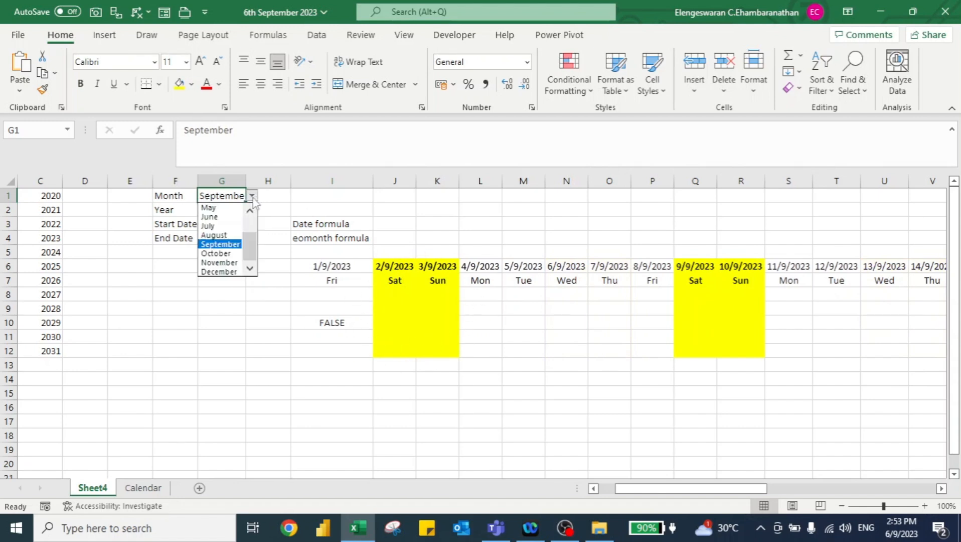
pyautogui.click(226, 208)
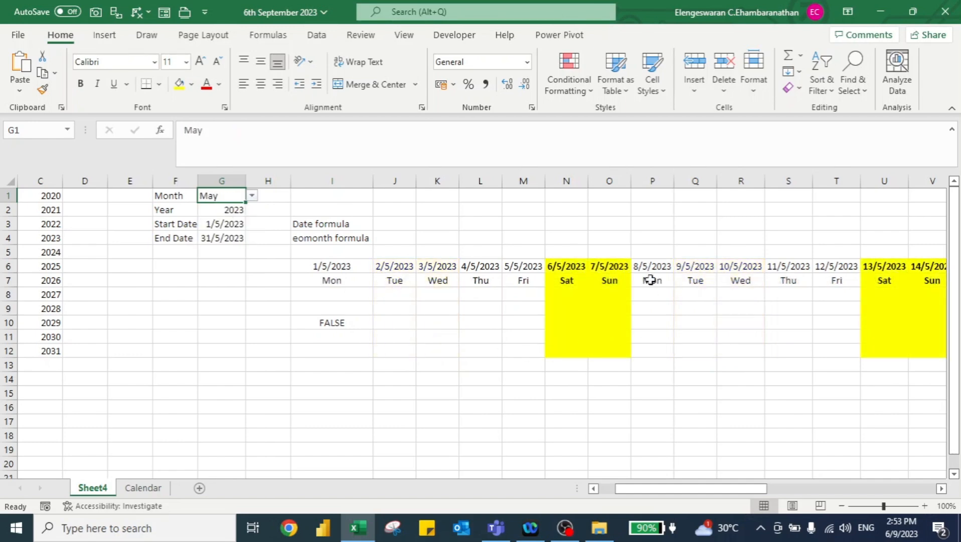
pyautogui.click(330, 277)
pyautogui.hotkey('ctrl', 'Right')
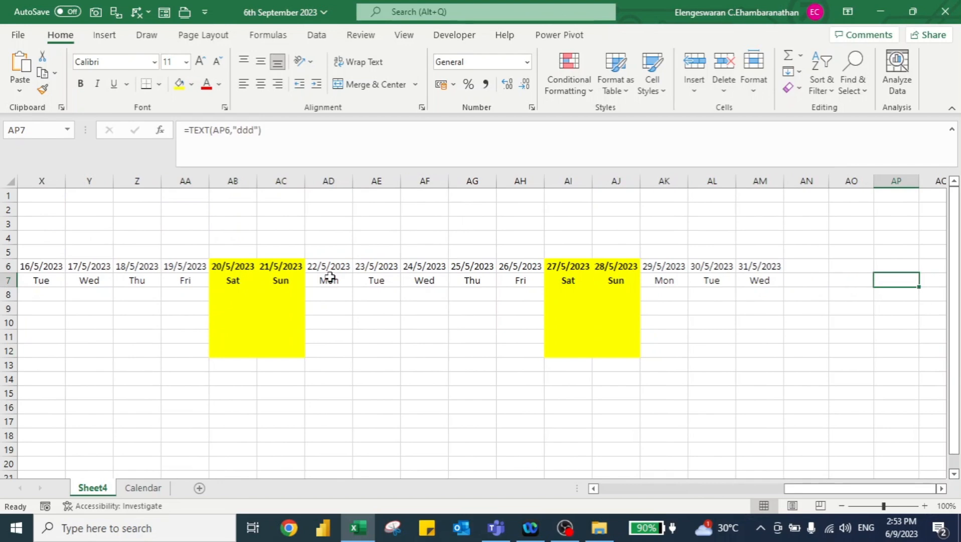
pyautogui.press('Left')
pyautogui.press('Left')
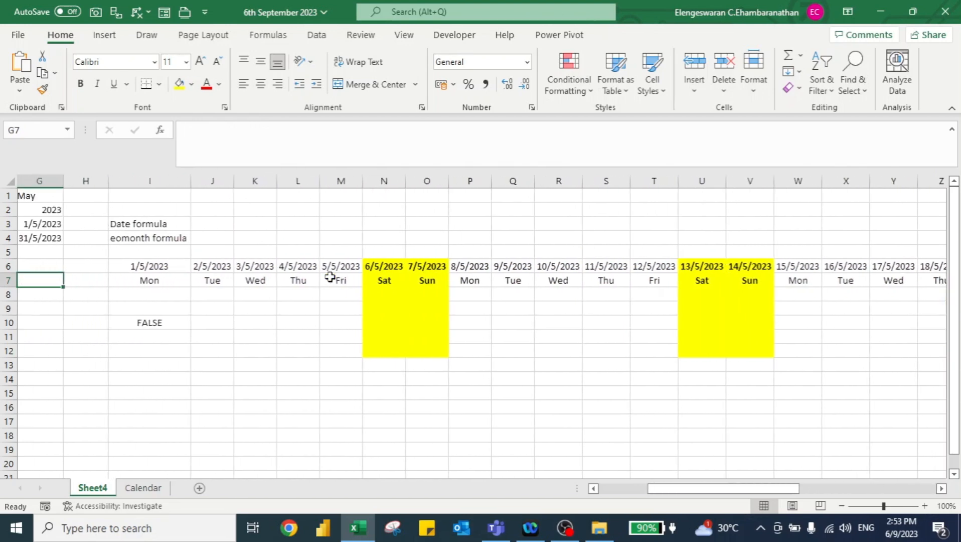
pyautogui.press('Left')
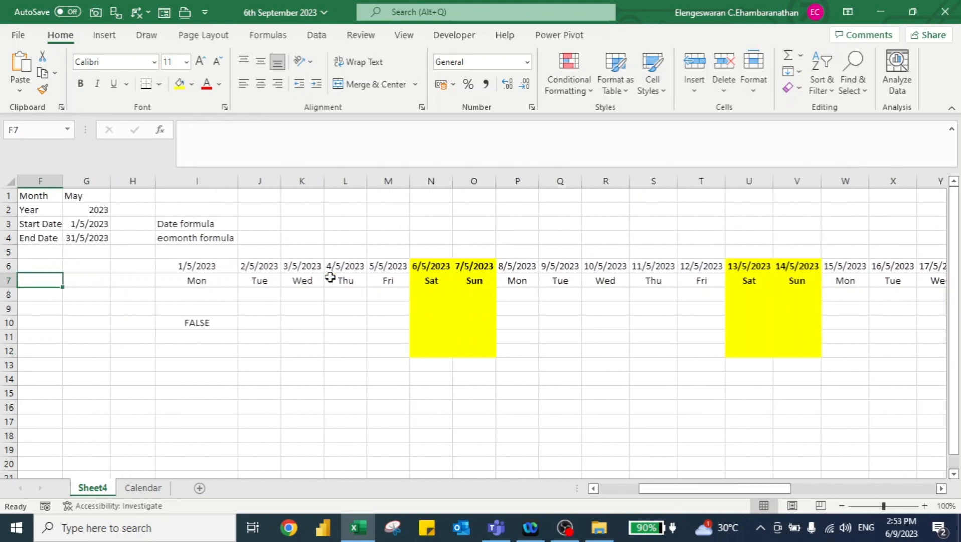